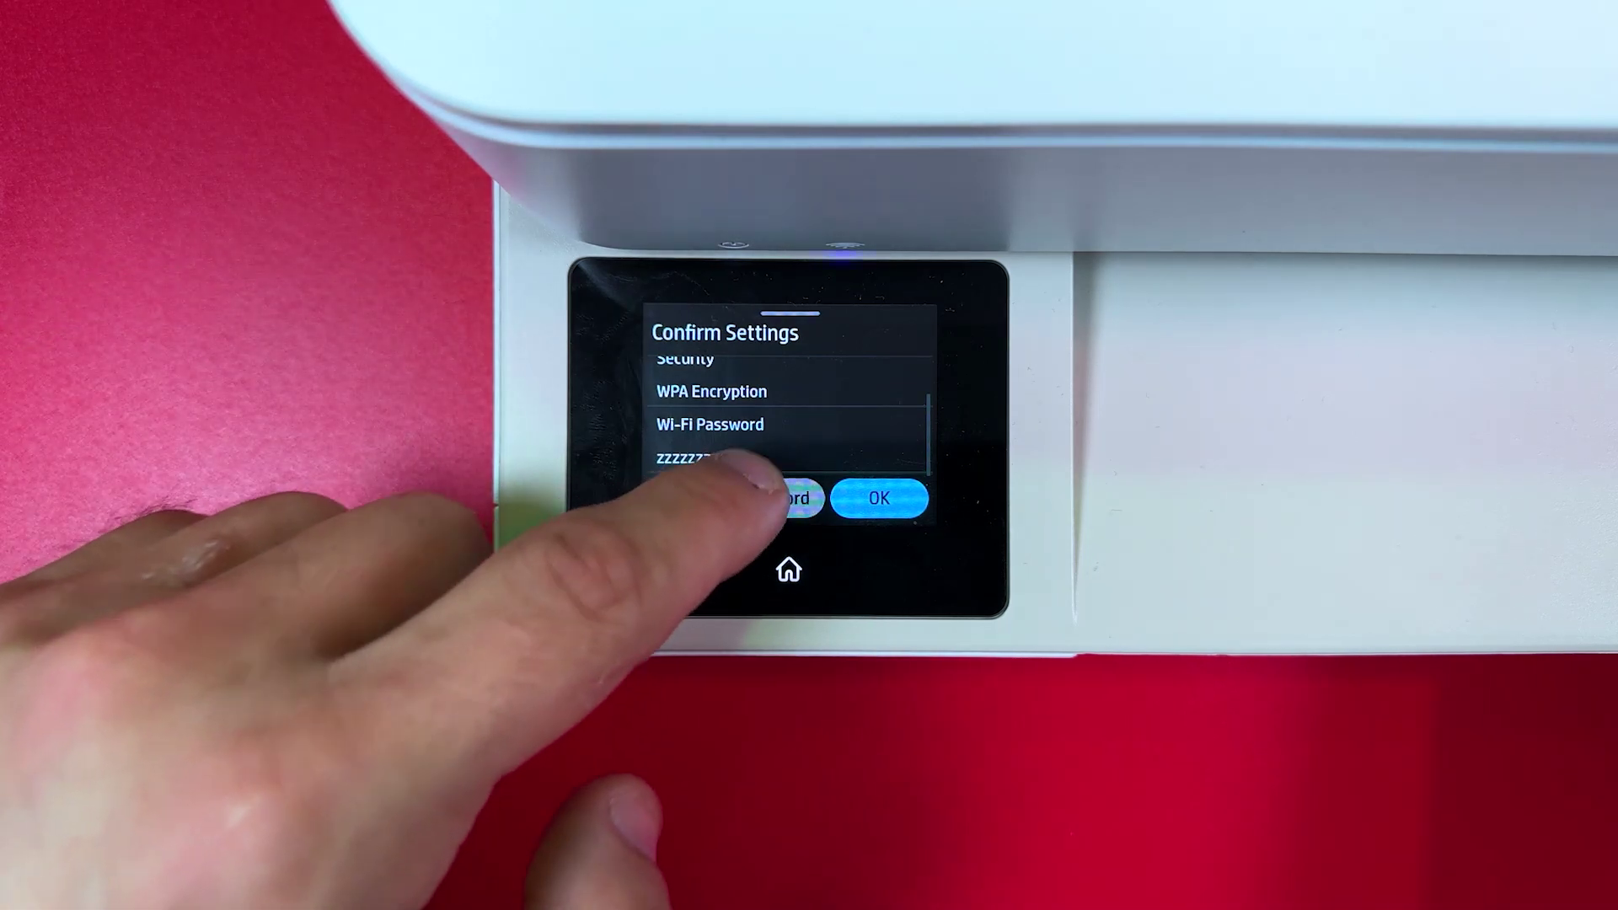
pyautogui.click(746, 498)
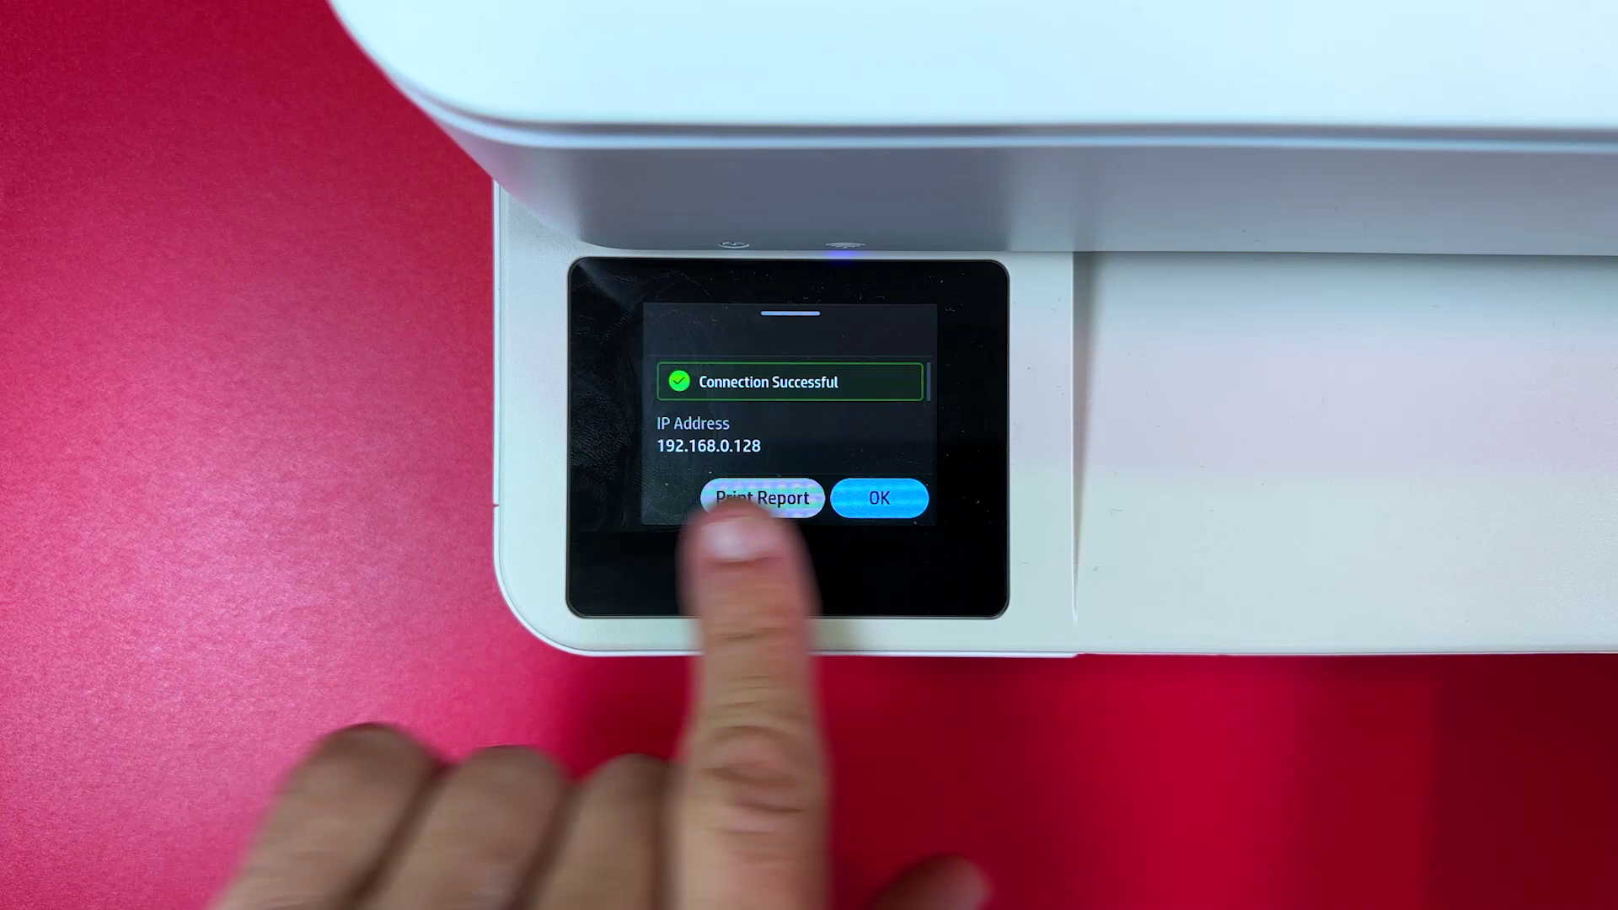
# Check the Wi-Fi password, join My Wi-Fi 5 GHz, and acknowledge Connection Successful.
pyautogui.click(856, 485)
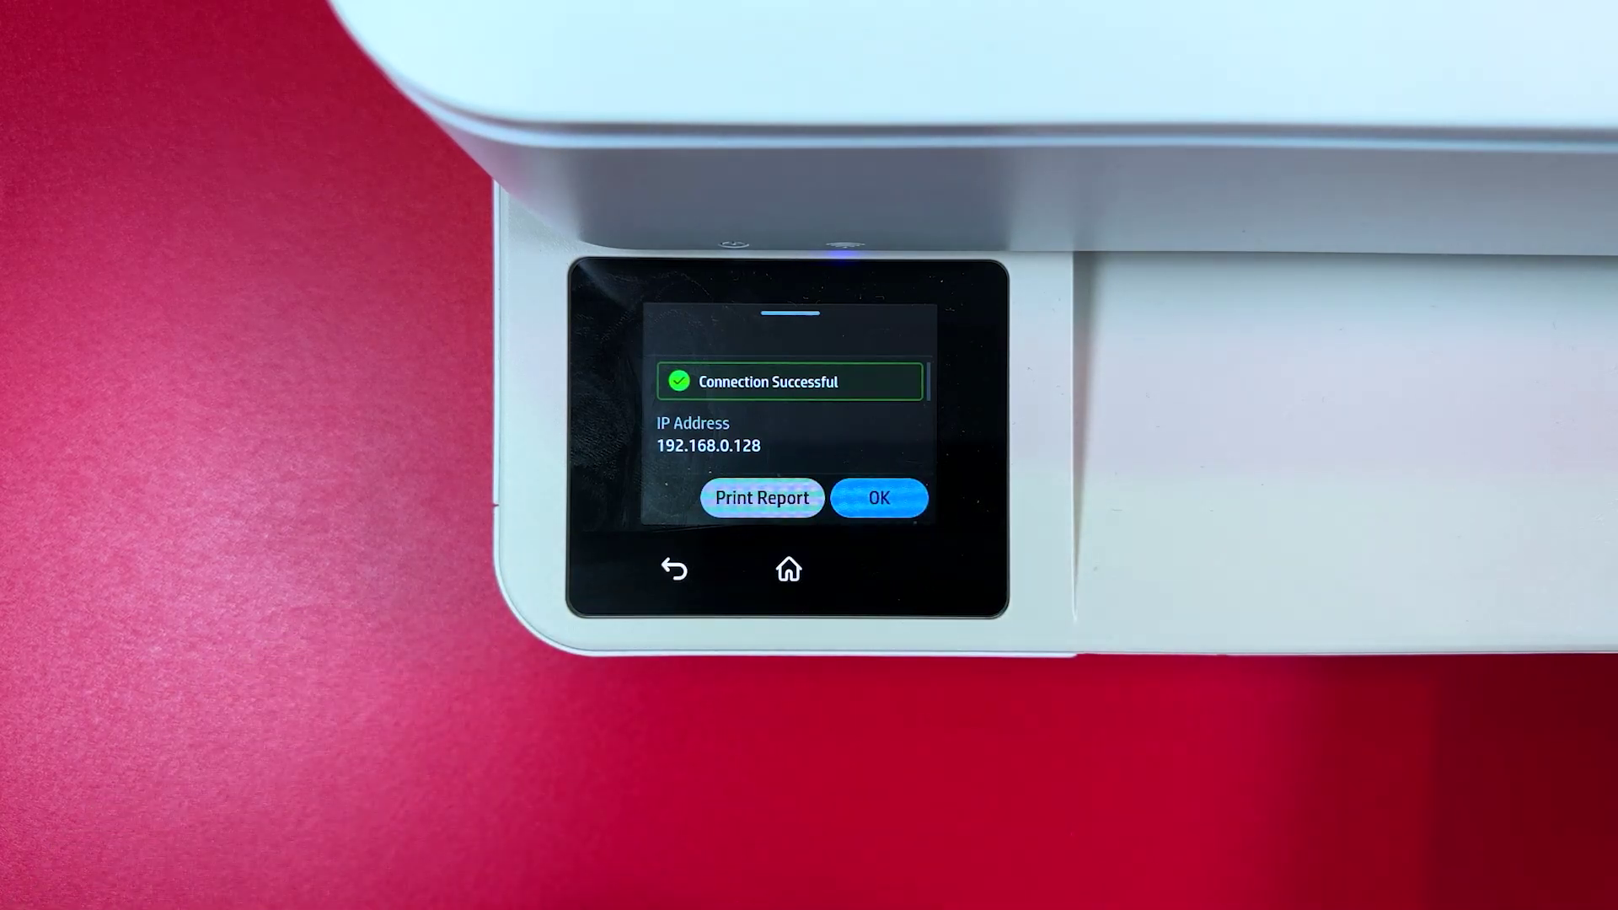
pyautogui.click(879, 497)
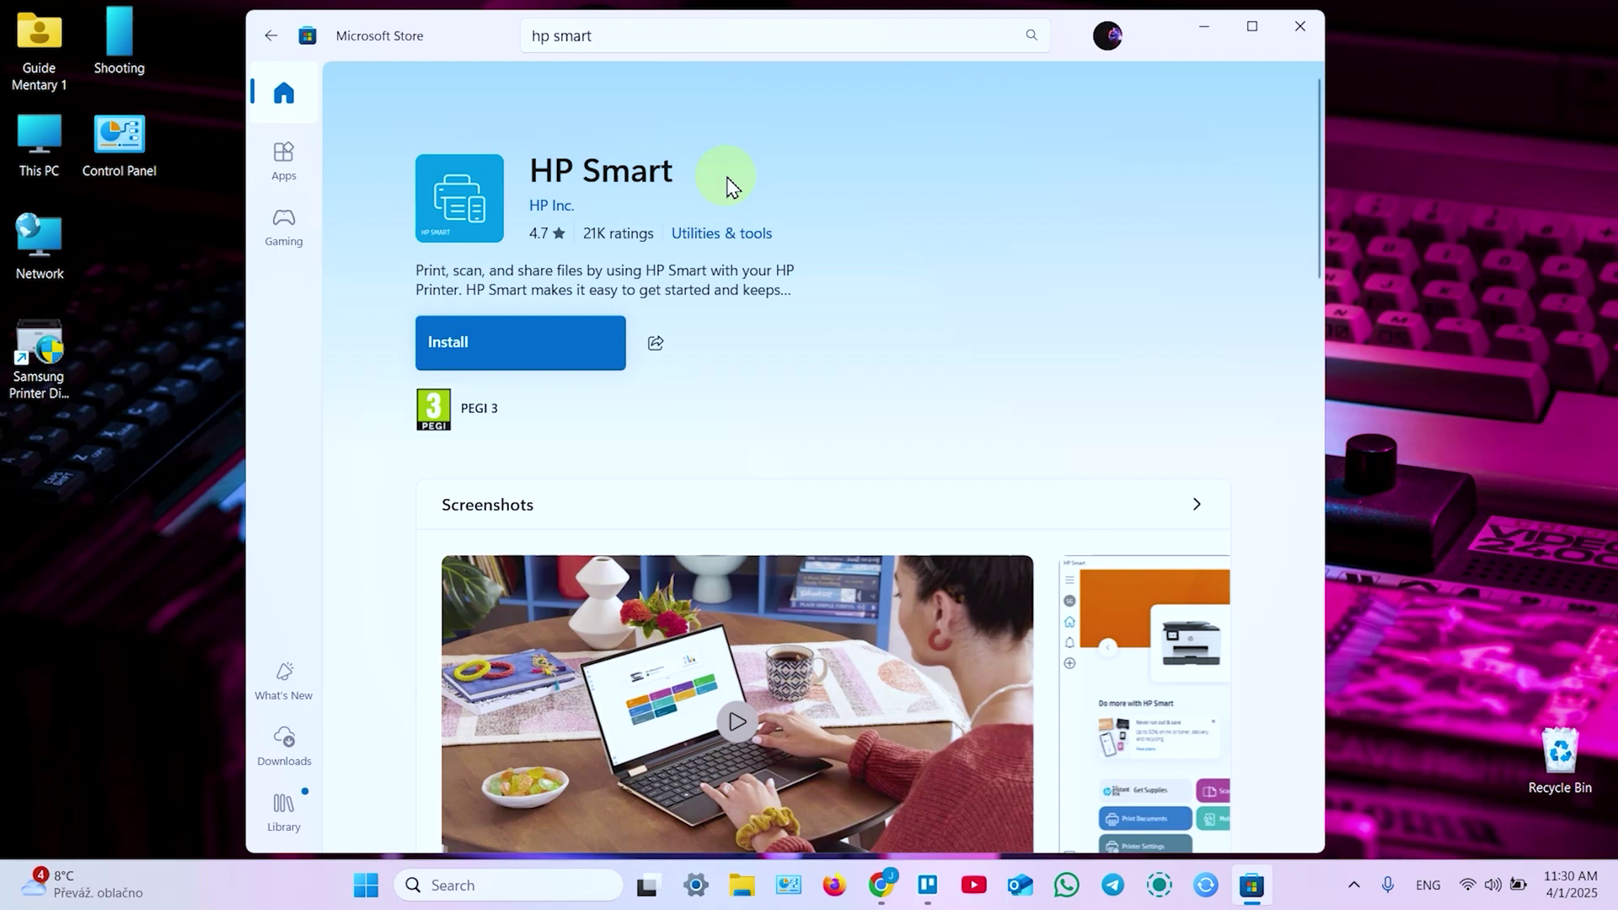
# Install HP Smart from Microsoft Store and confirm the laptop's Wi-Fi network in Quick Settings.
pyautogui.click(516, 344)
pyautogui.click(1468, 885)
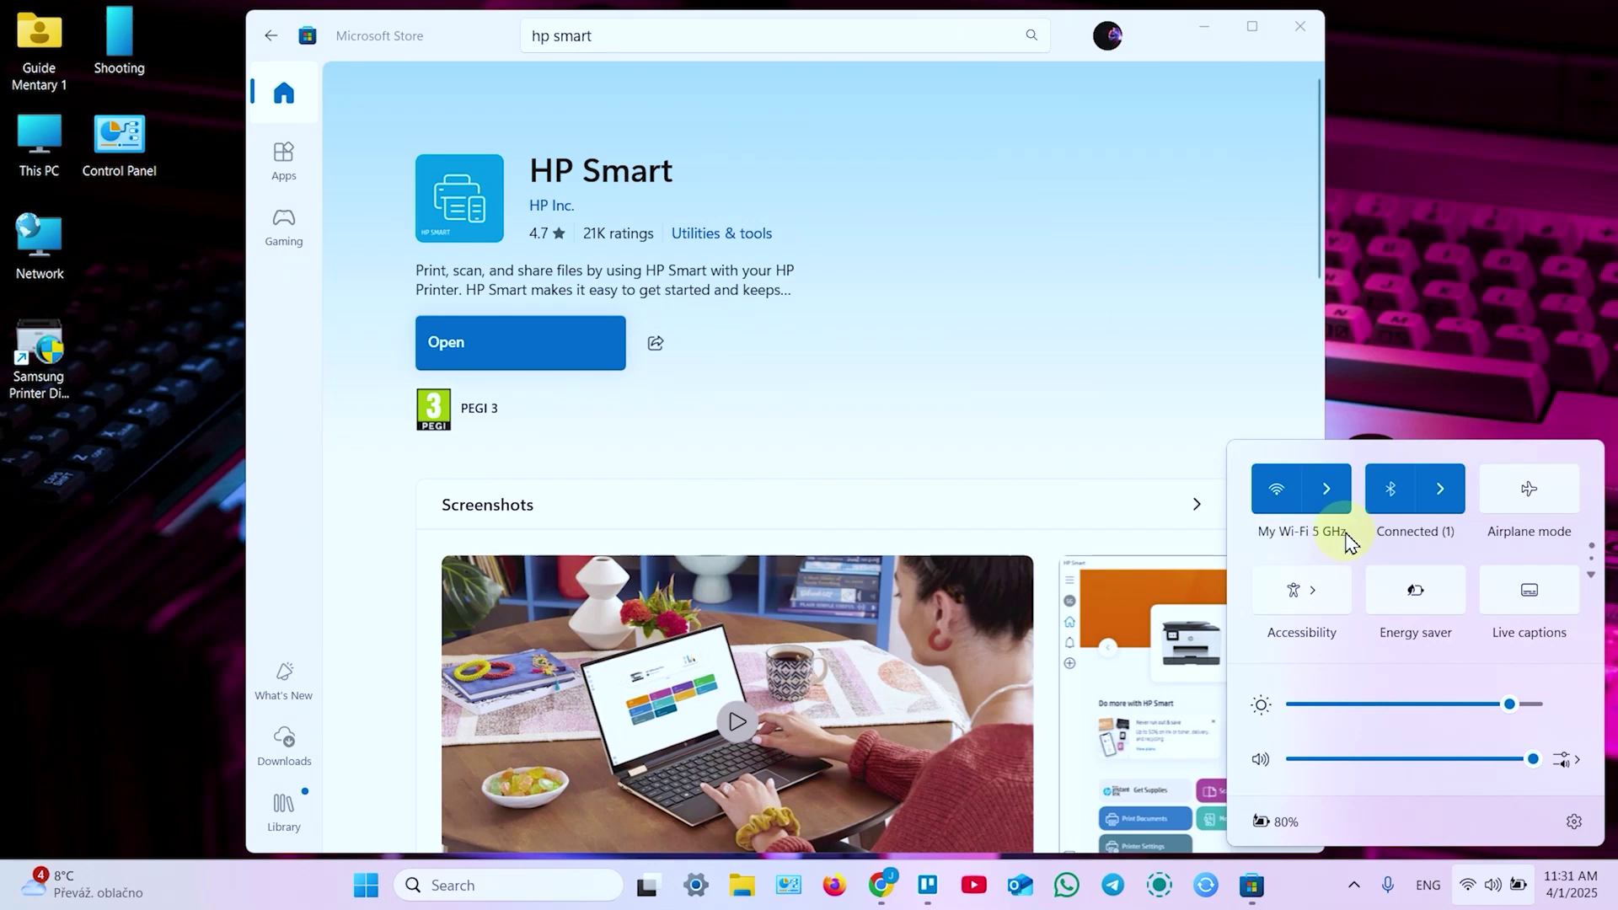
pyautogui.click(1039, 378)
# Launch HP Smart, accept the data terms and welcome notice, and allow precise location access.
pyautogui.click(488, 341)
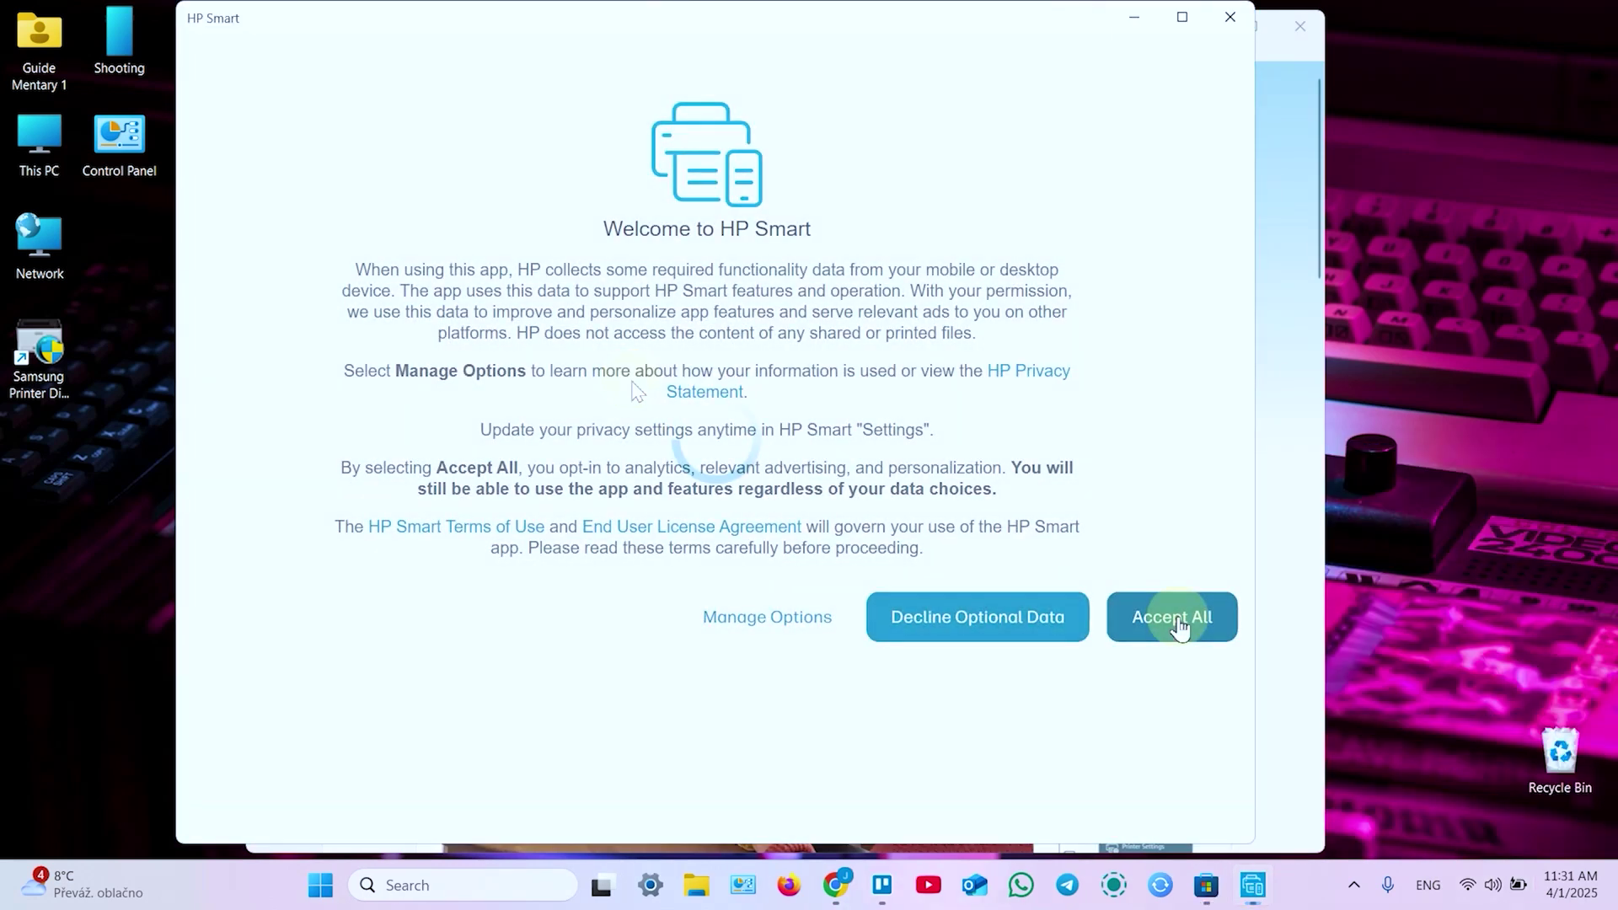
pyautogui.click(1176, 621)
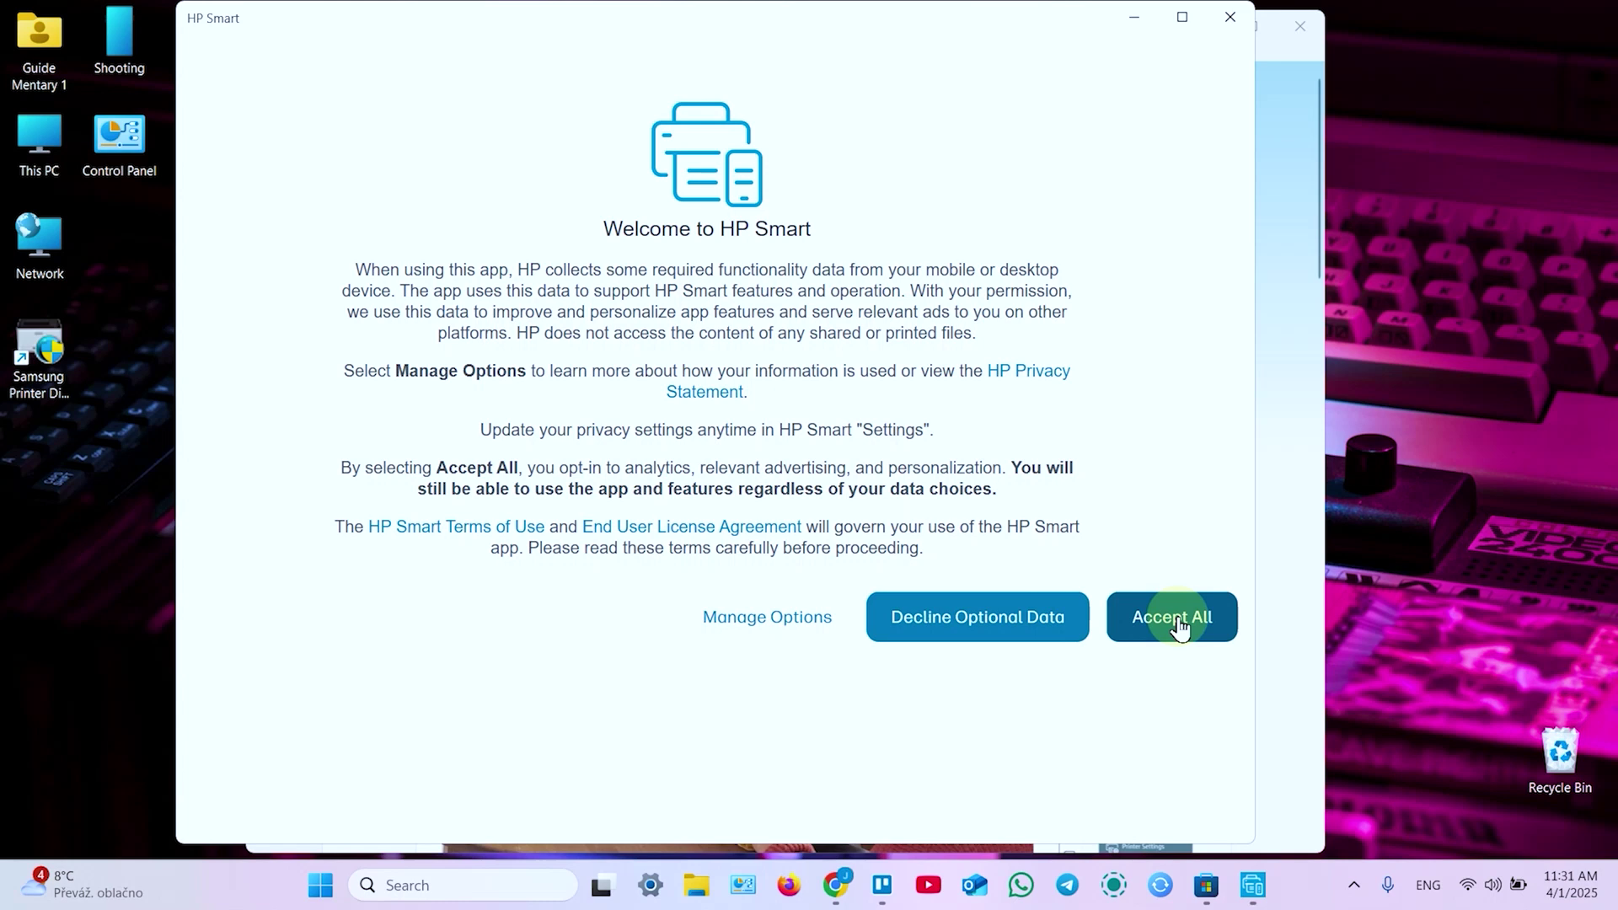
pyautogui.click(988, 628)
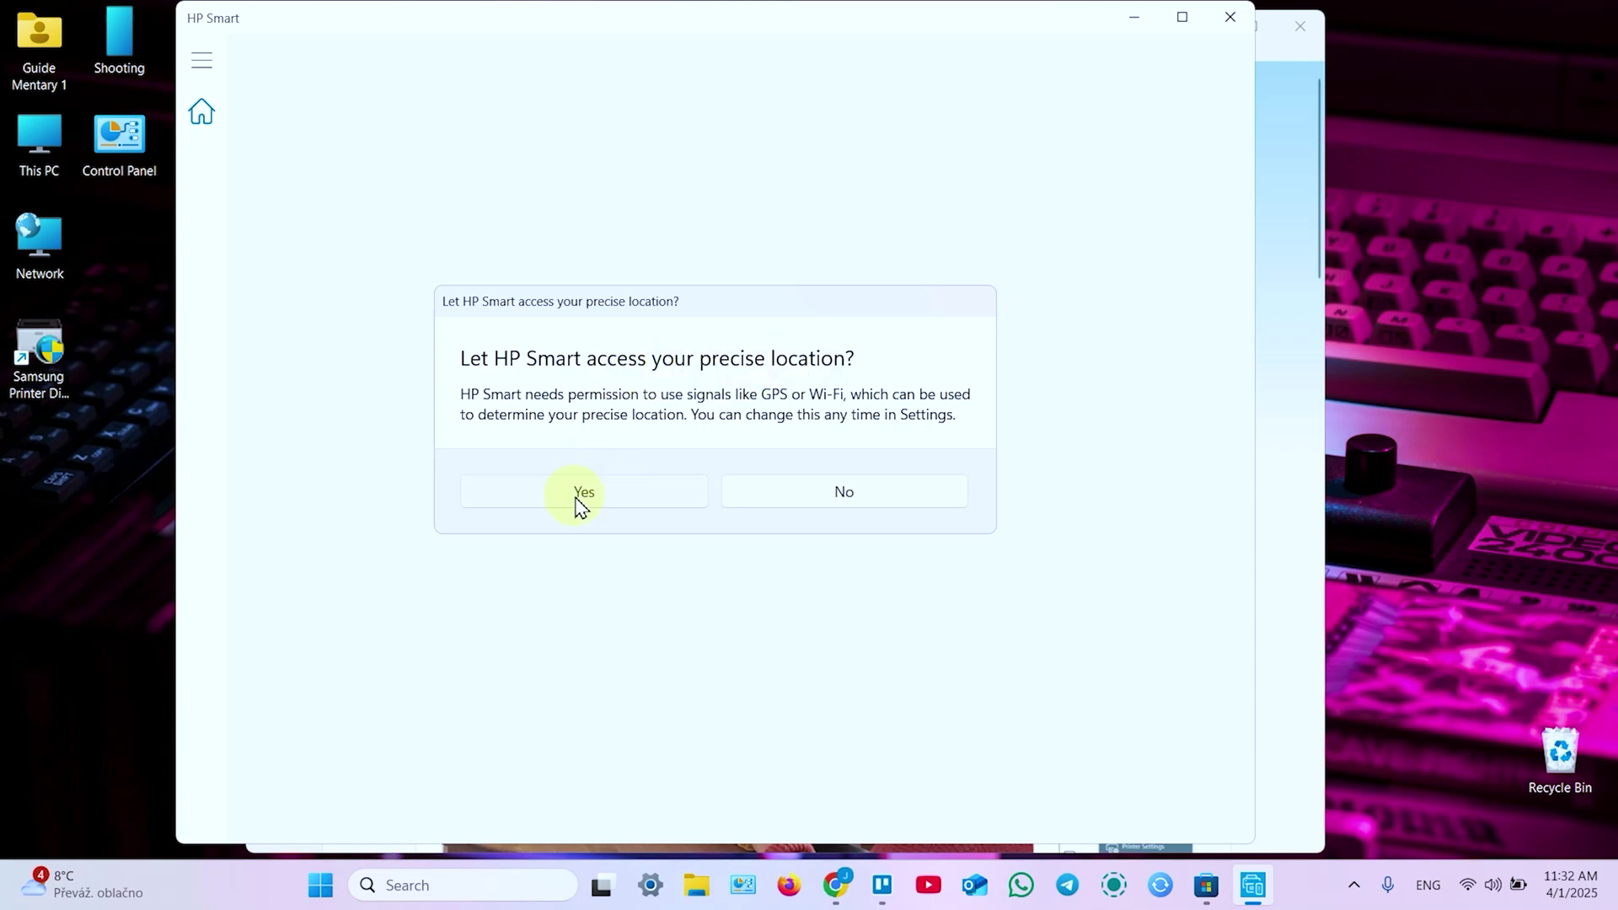
pyautogui.click(604, 504)
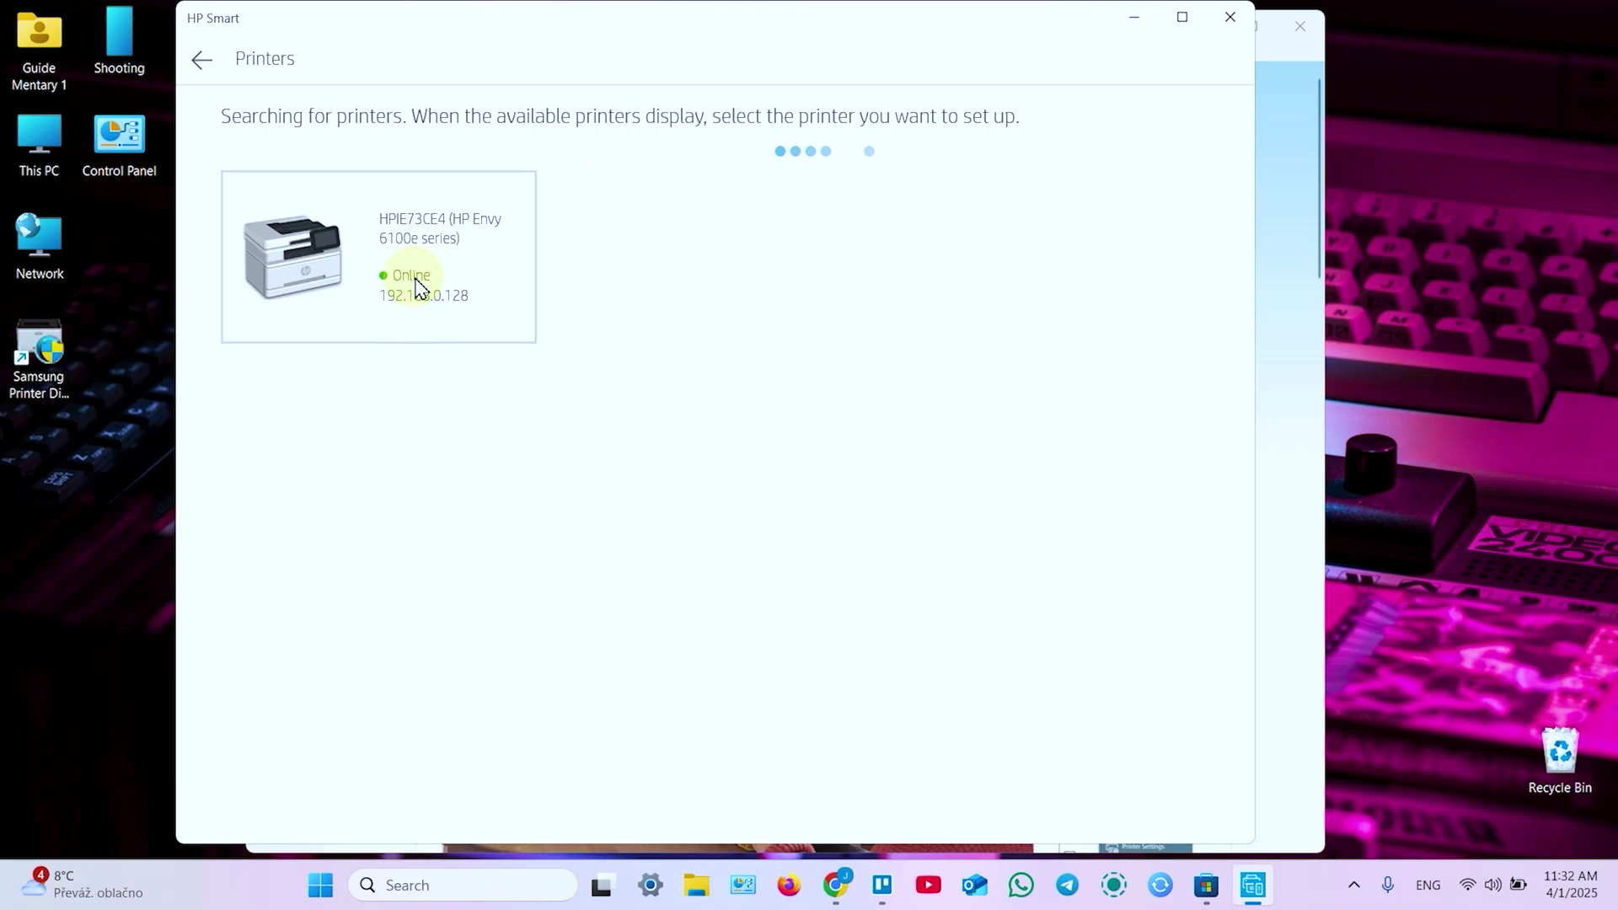
# Set up the HP Envy 6100e (HPIE73CE4), then view and close the account details panel.
pyautogui.click(474, 261)
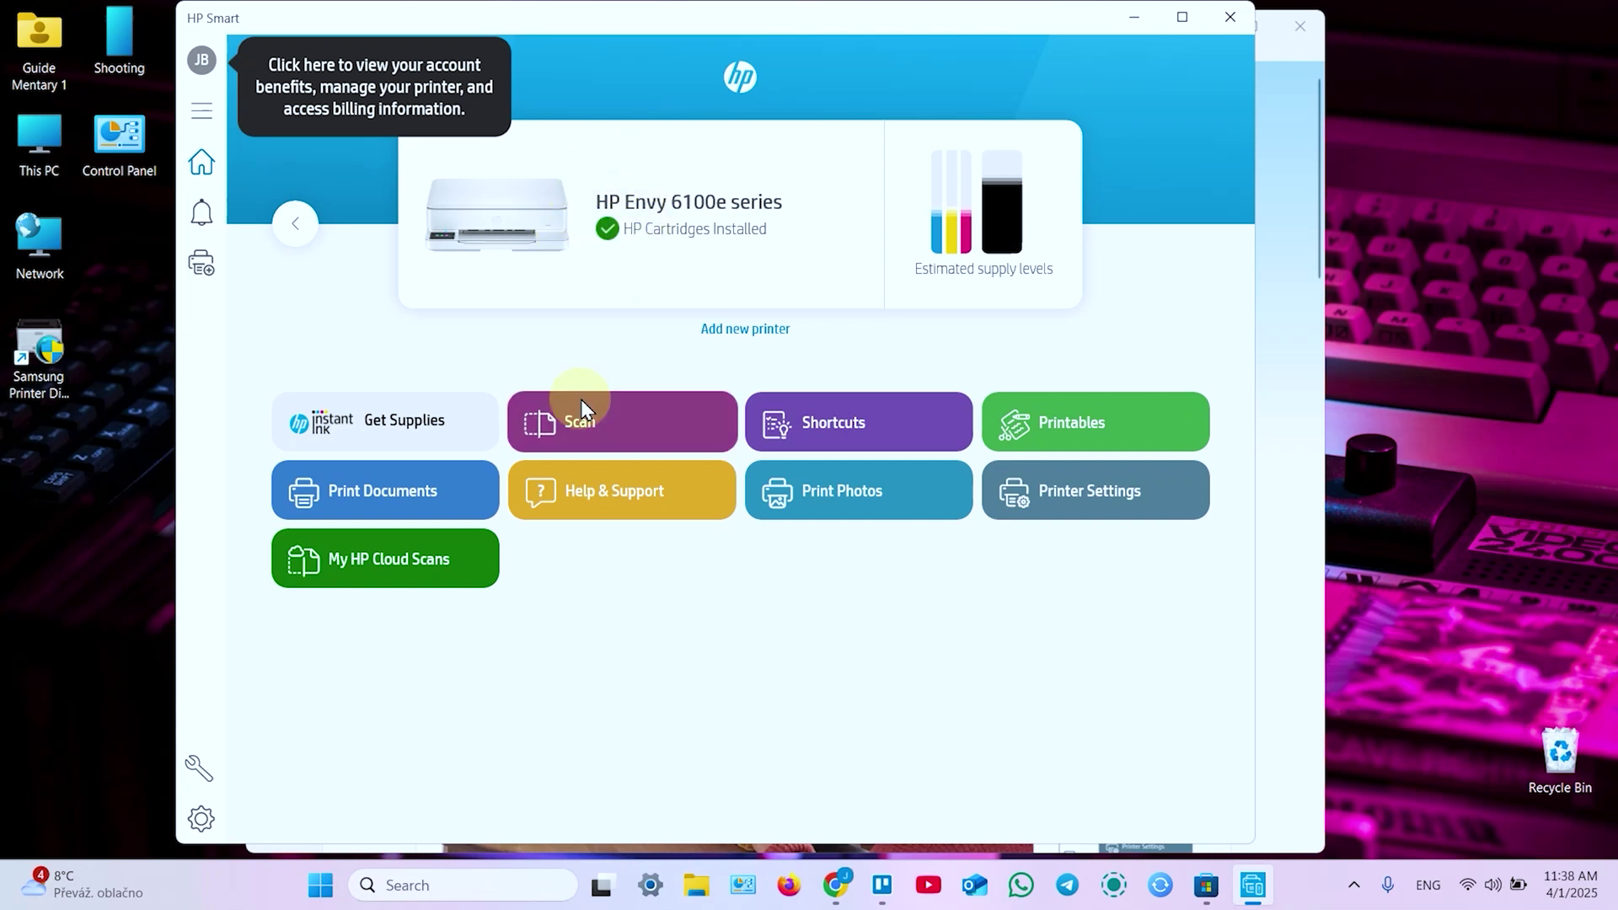
pyautogui.click(671, 423)
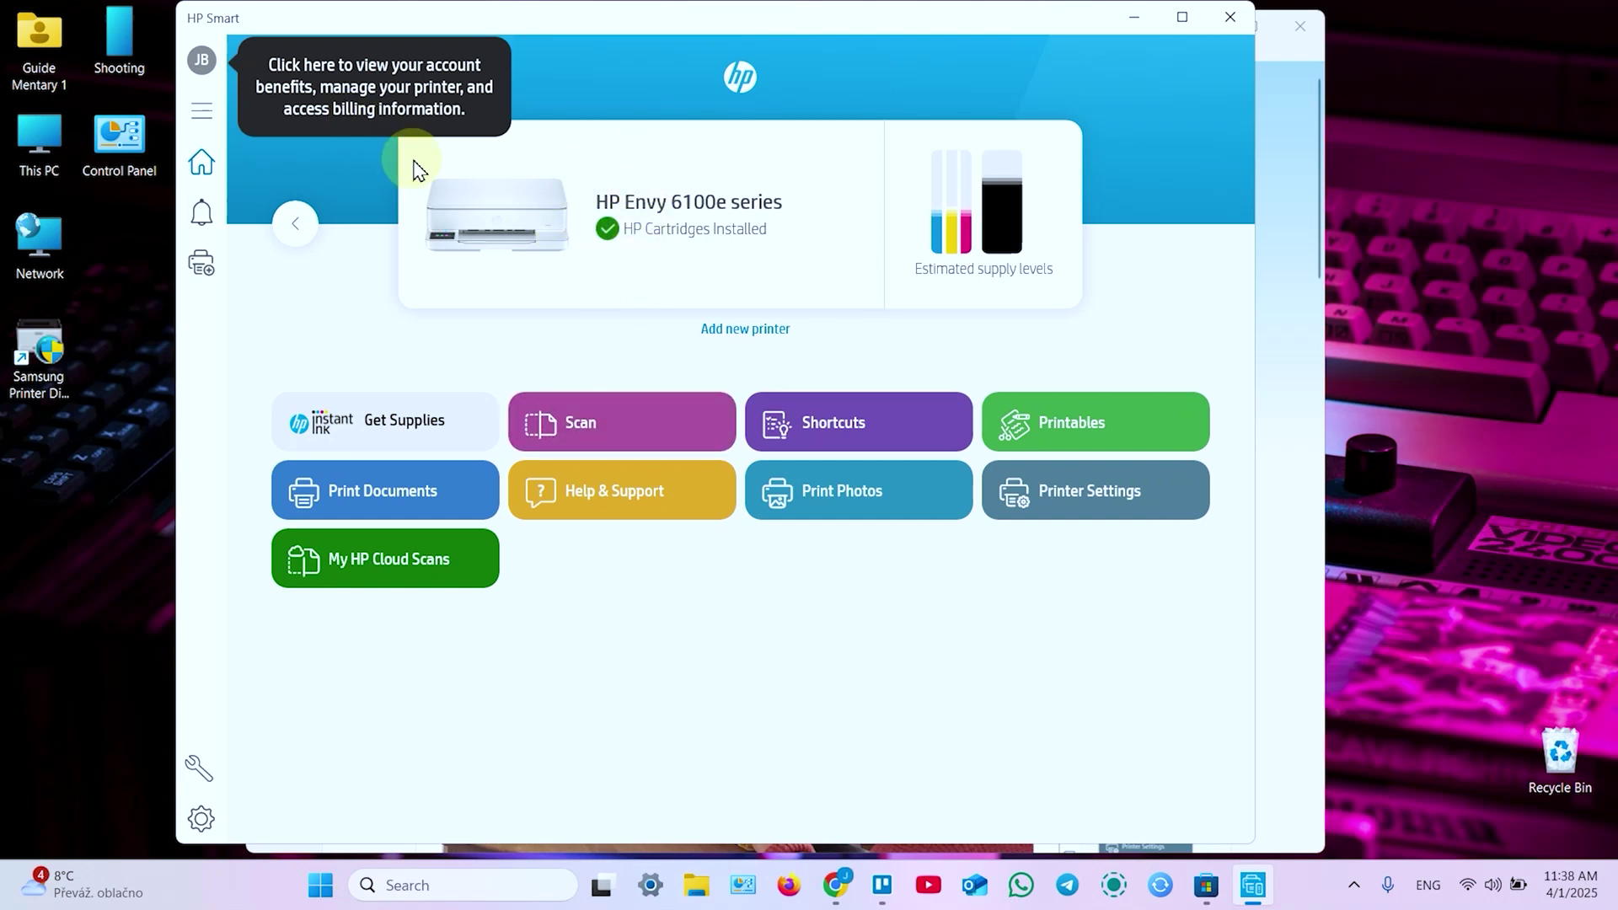
pyautogui.click(202, 65)
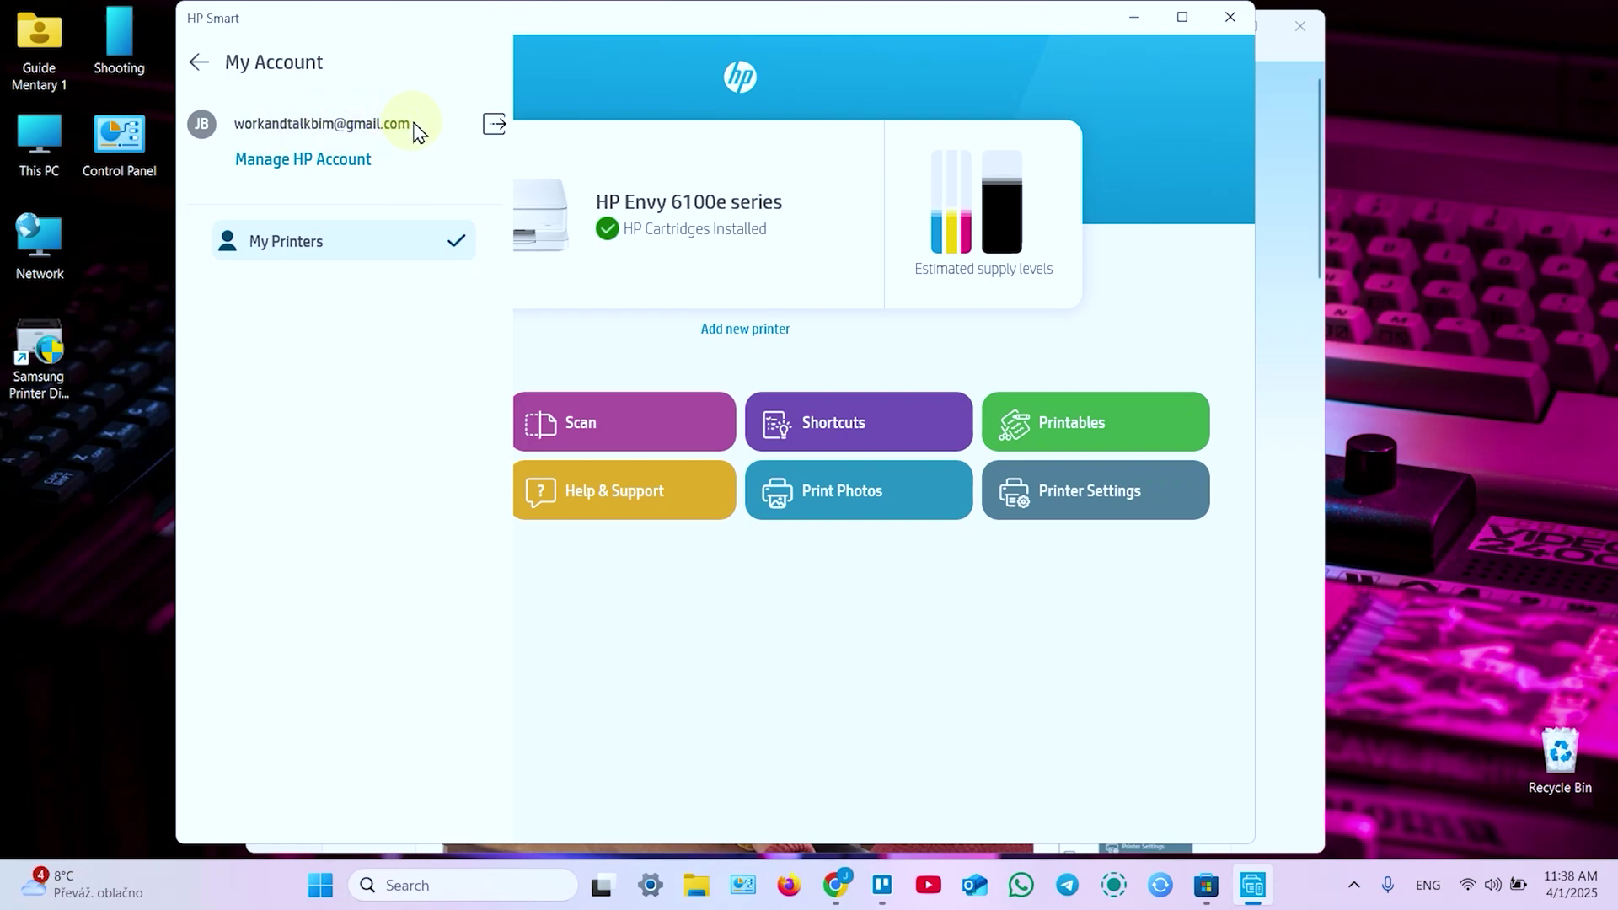
pyautogui.click(548, 133)
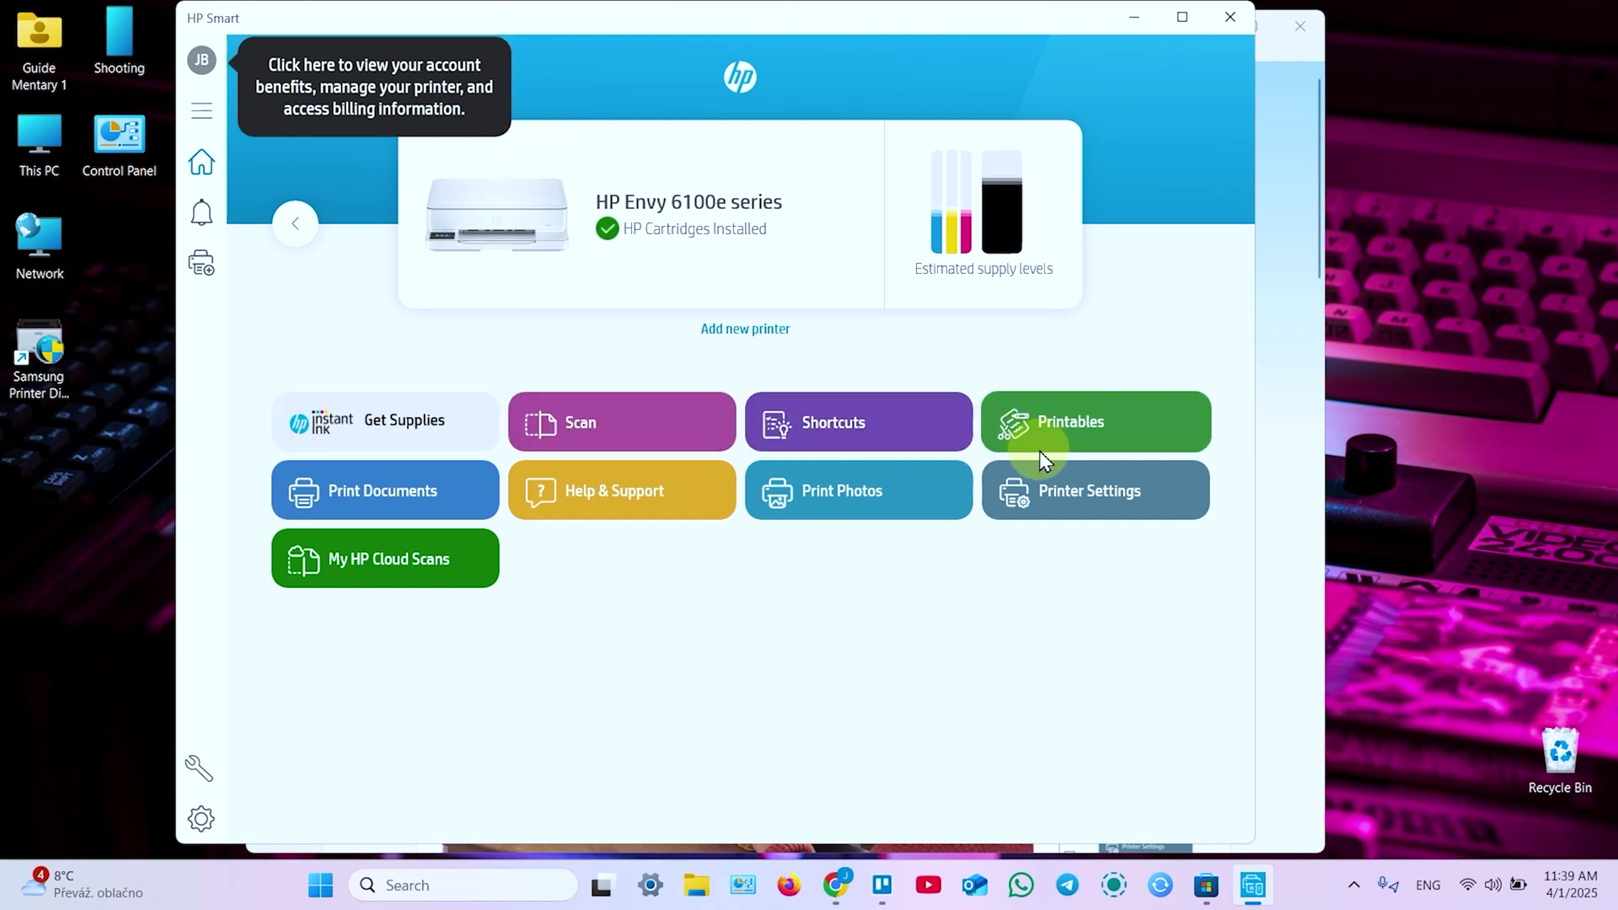
pyautogui.click(391, 489)
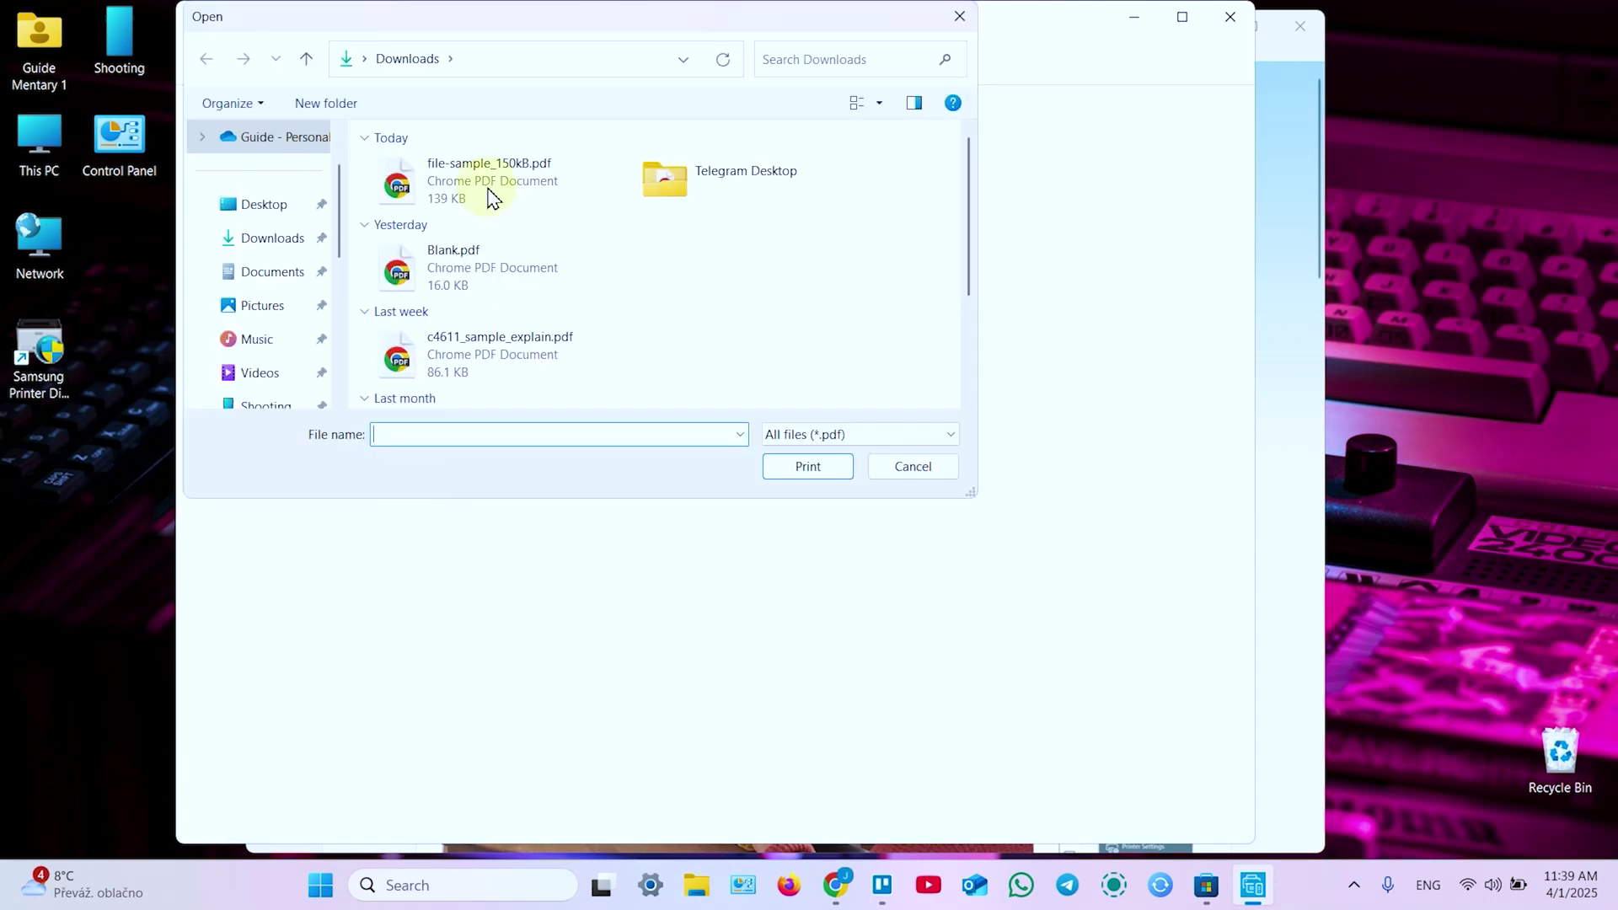
pyautogui.doubleClick(434, 181)
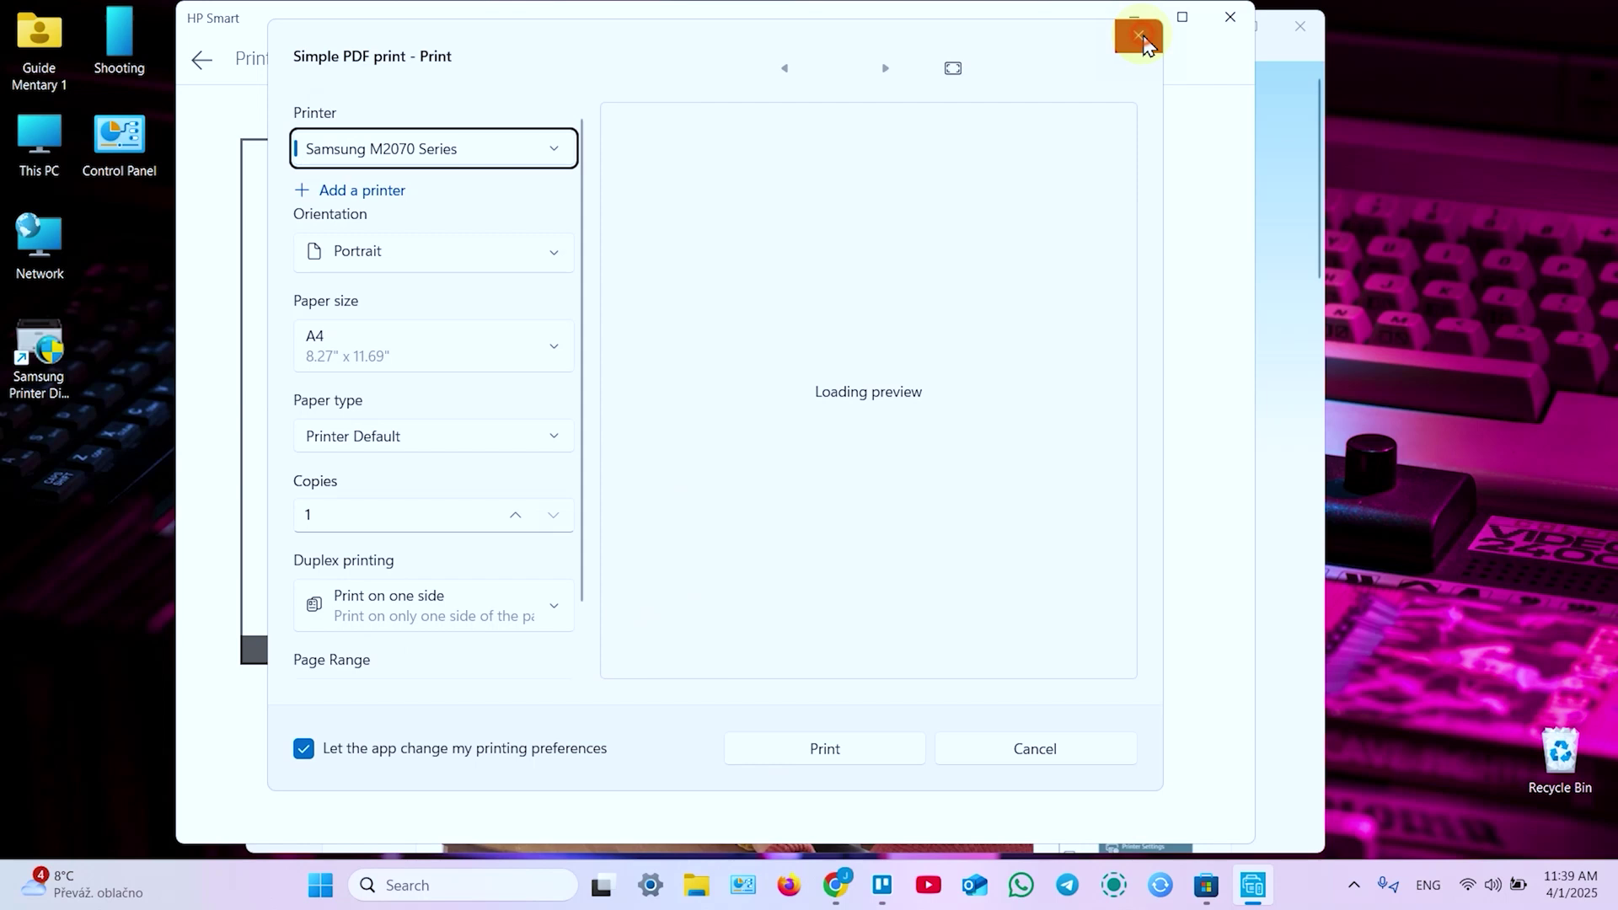
pyautogui.click(1138, 35)
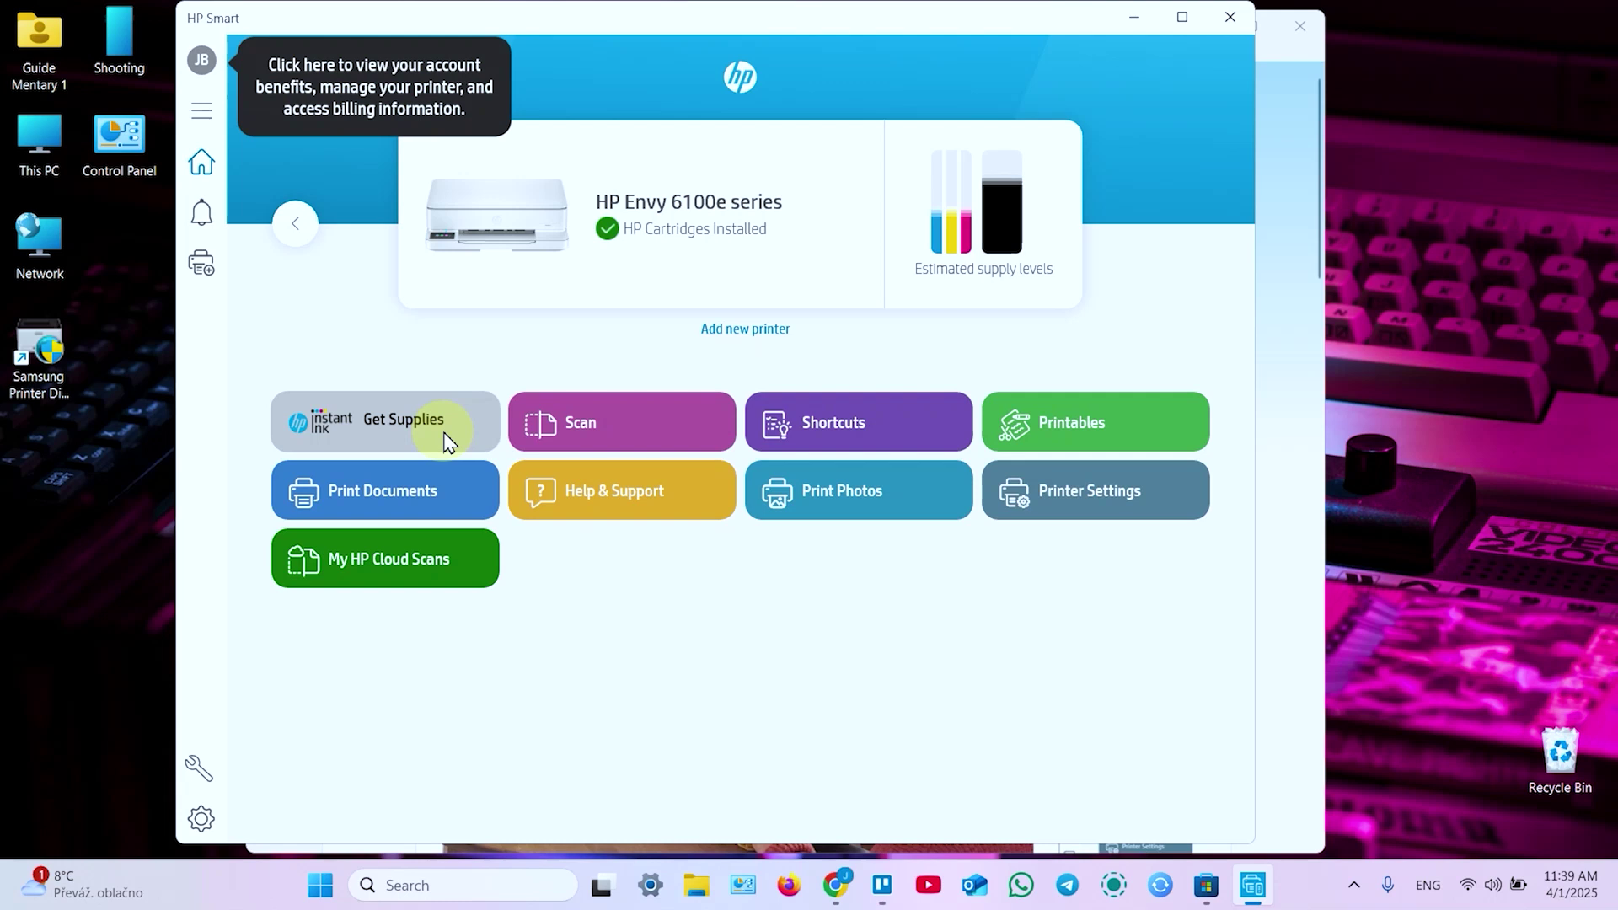
# Open the Trello '25 new notifications' email in Gmail and bring up its print preview.
pyautogui.click(836, 892)
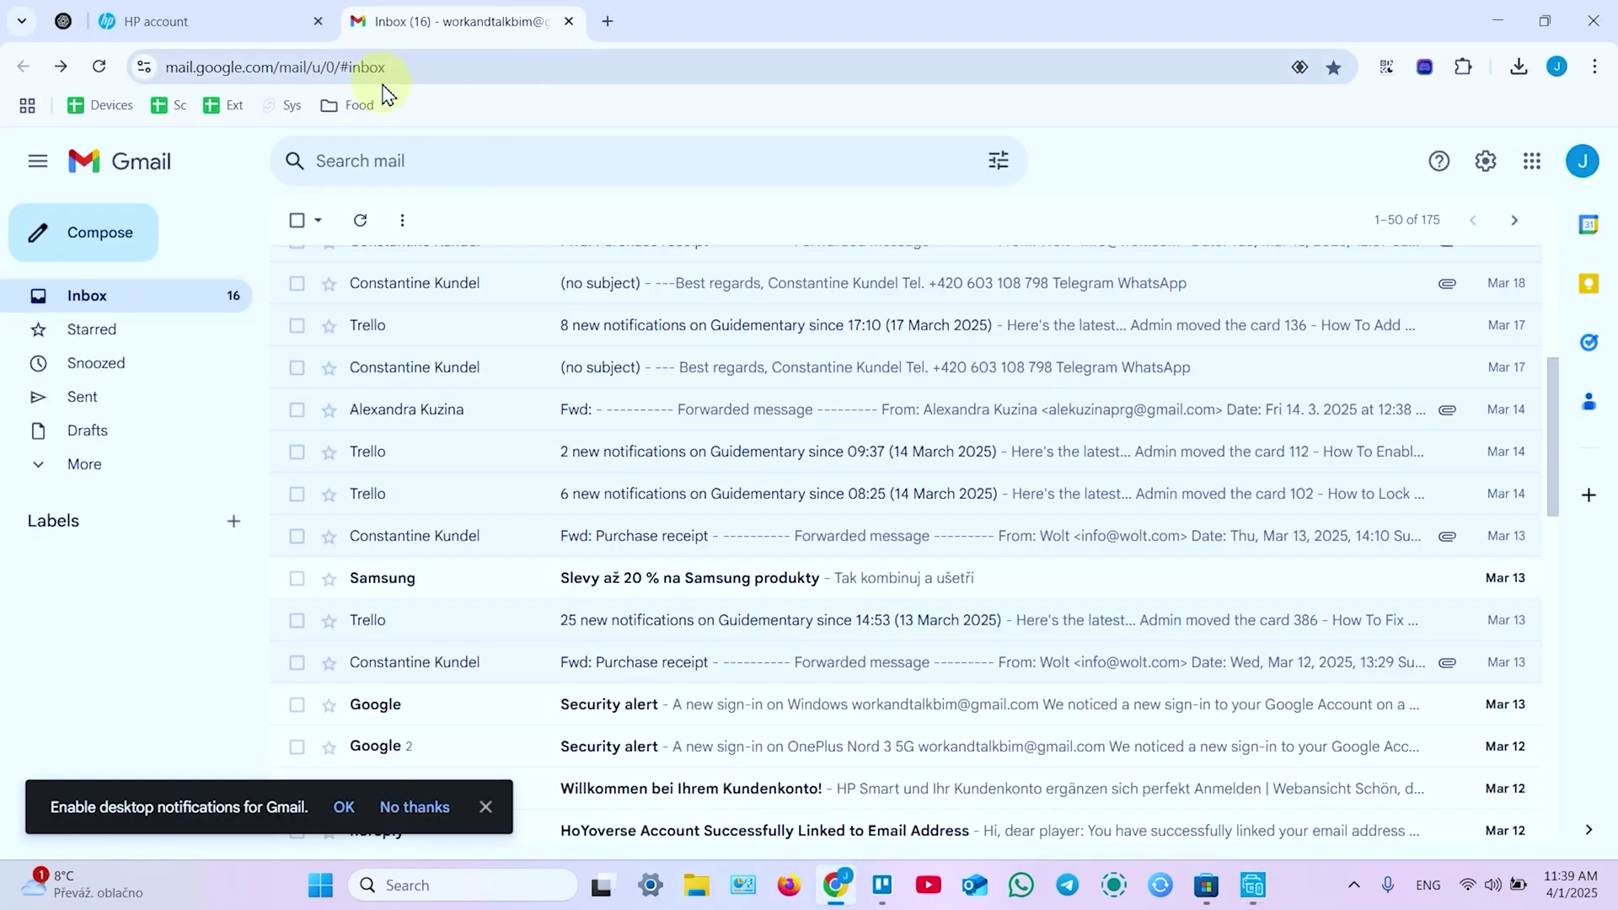
pyautogui.click(641, 624)
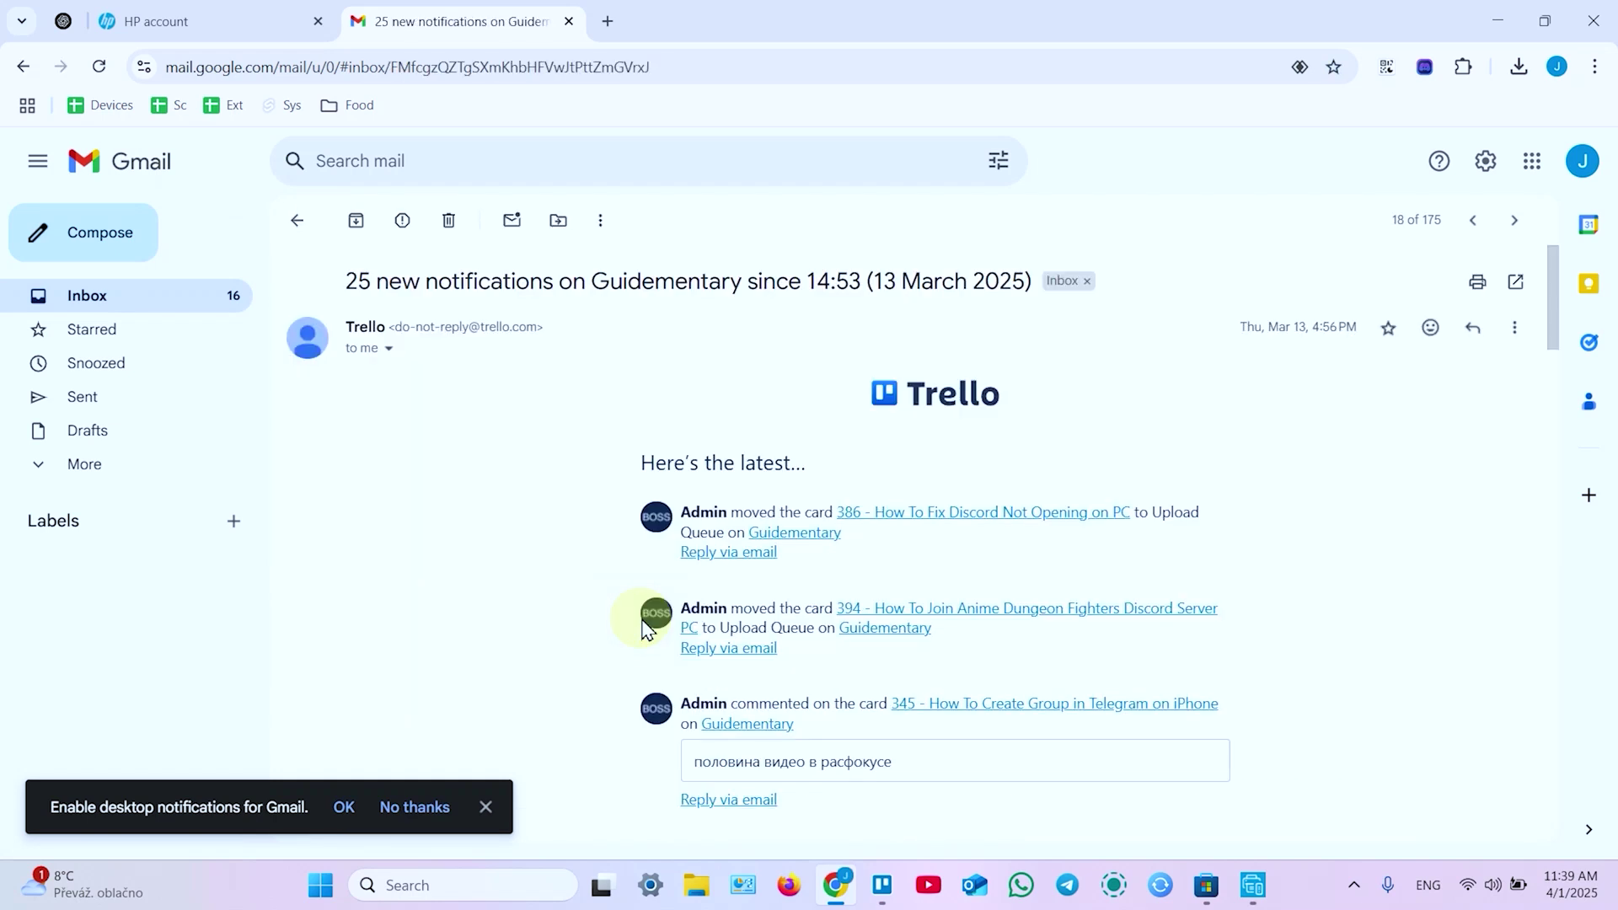
pyautogui.click(1477, 284)
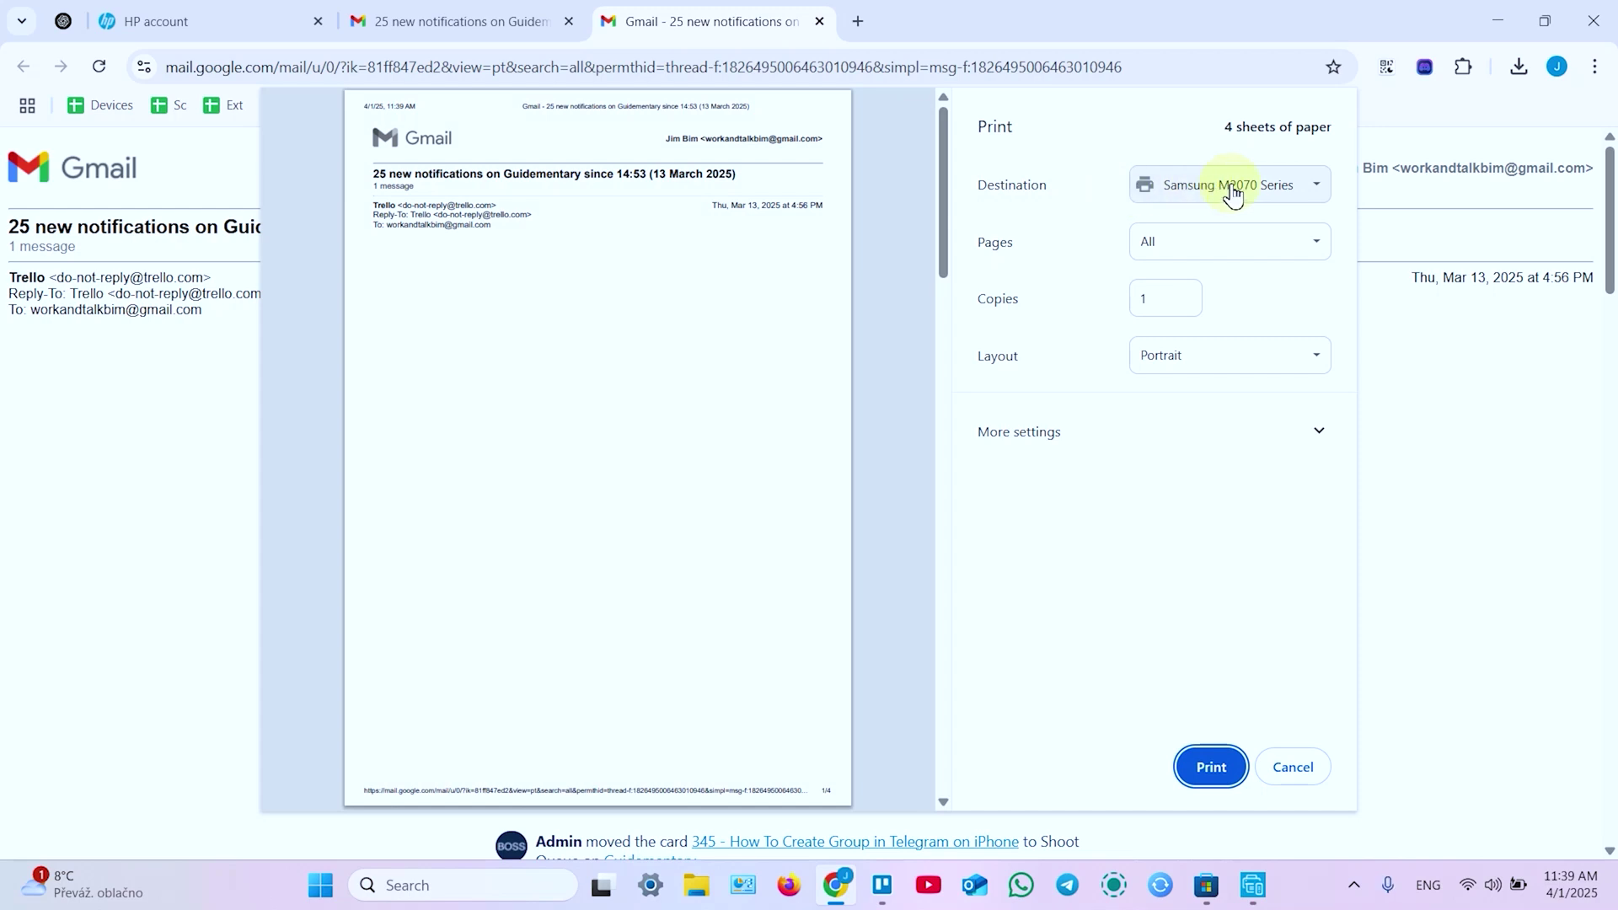
# Pick HP Envy 6100e series as the print destination from the full printer list.
pyautogui.click(1221, 189)
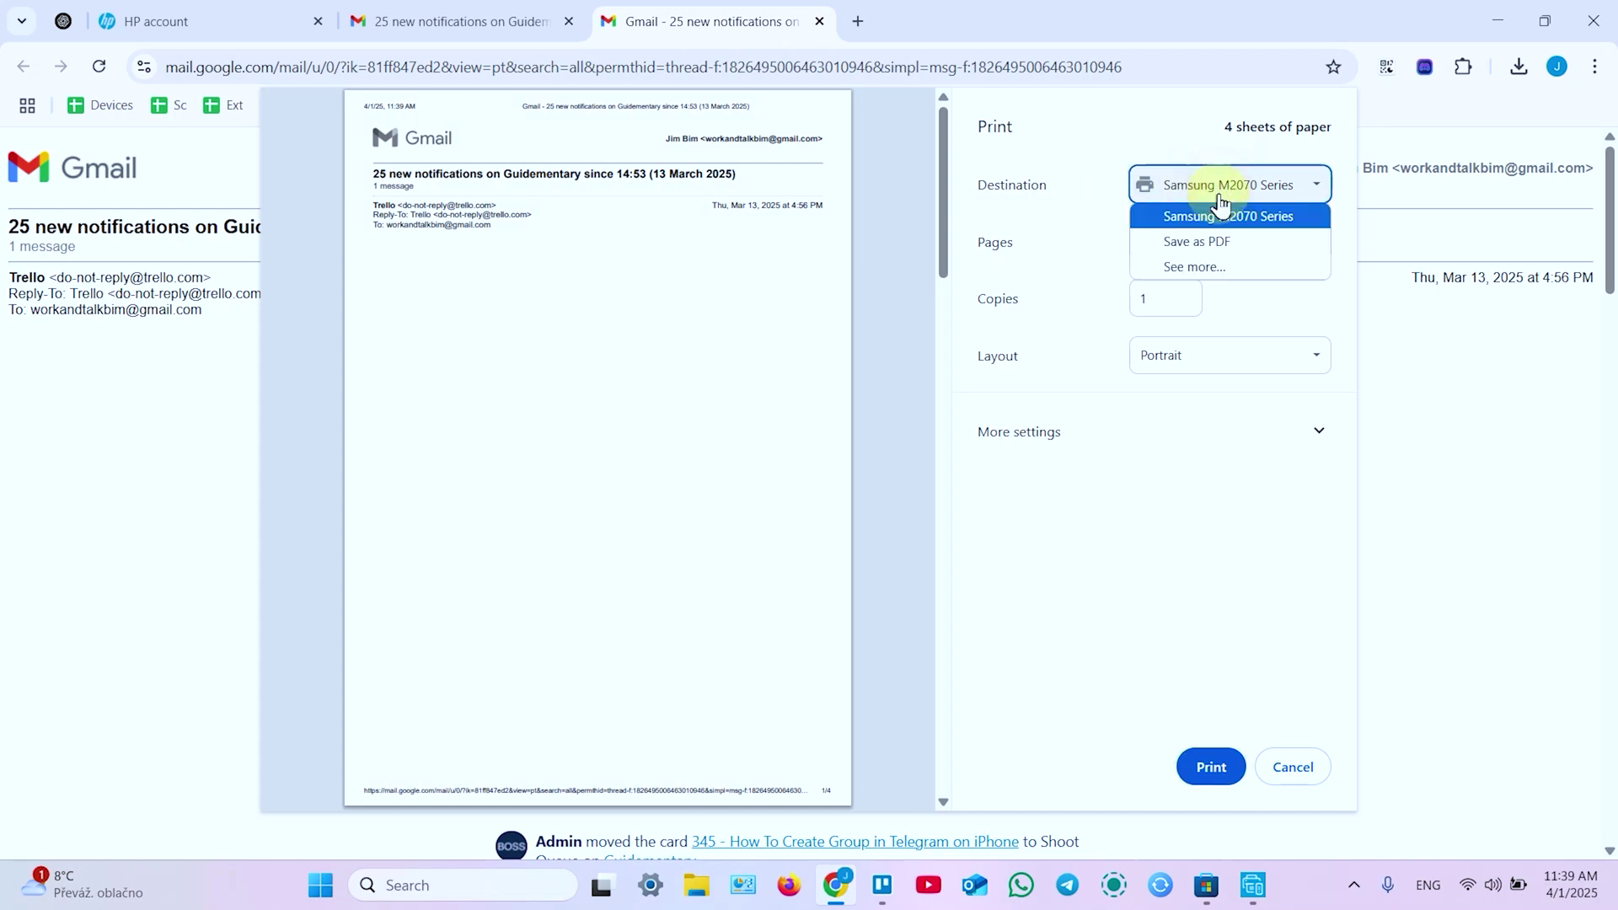
pyautogui.click(1190, 263)
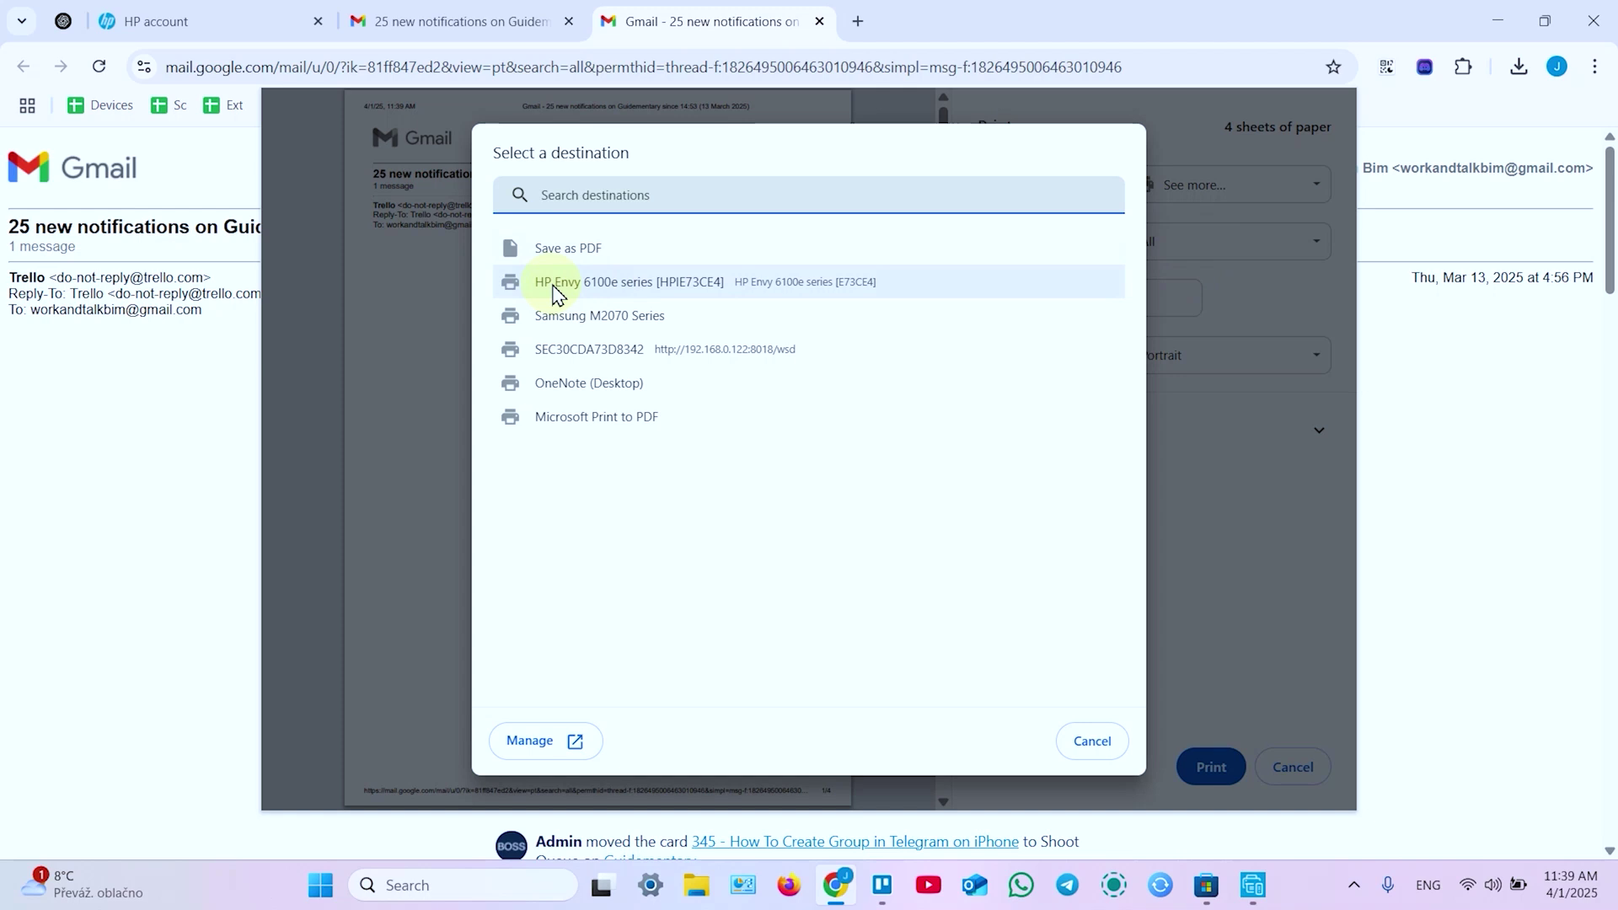
pyautogui.click(625, 291)
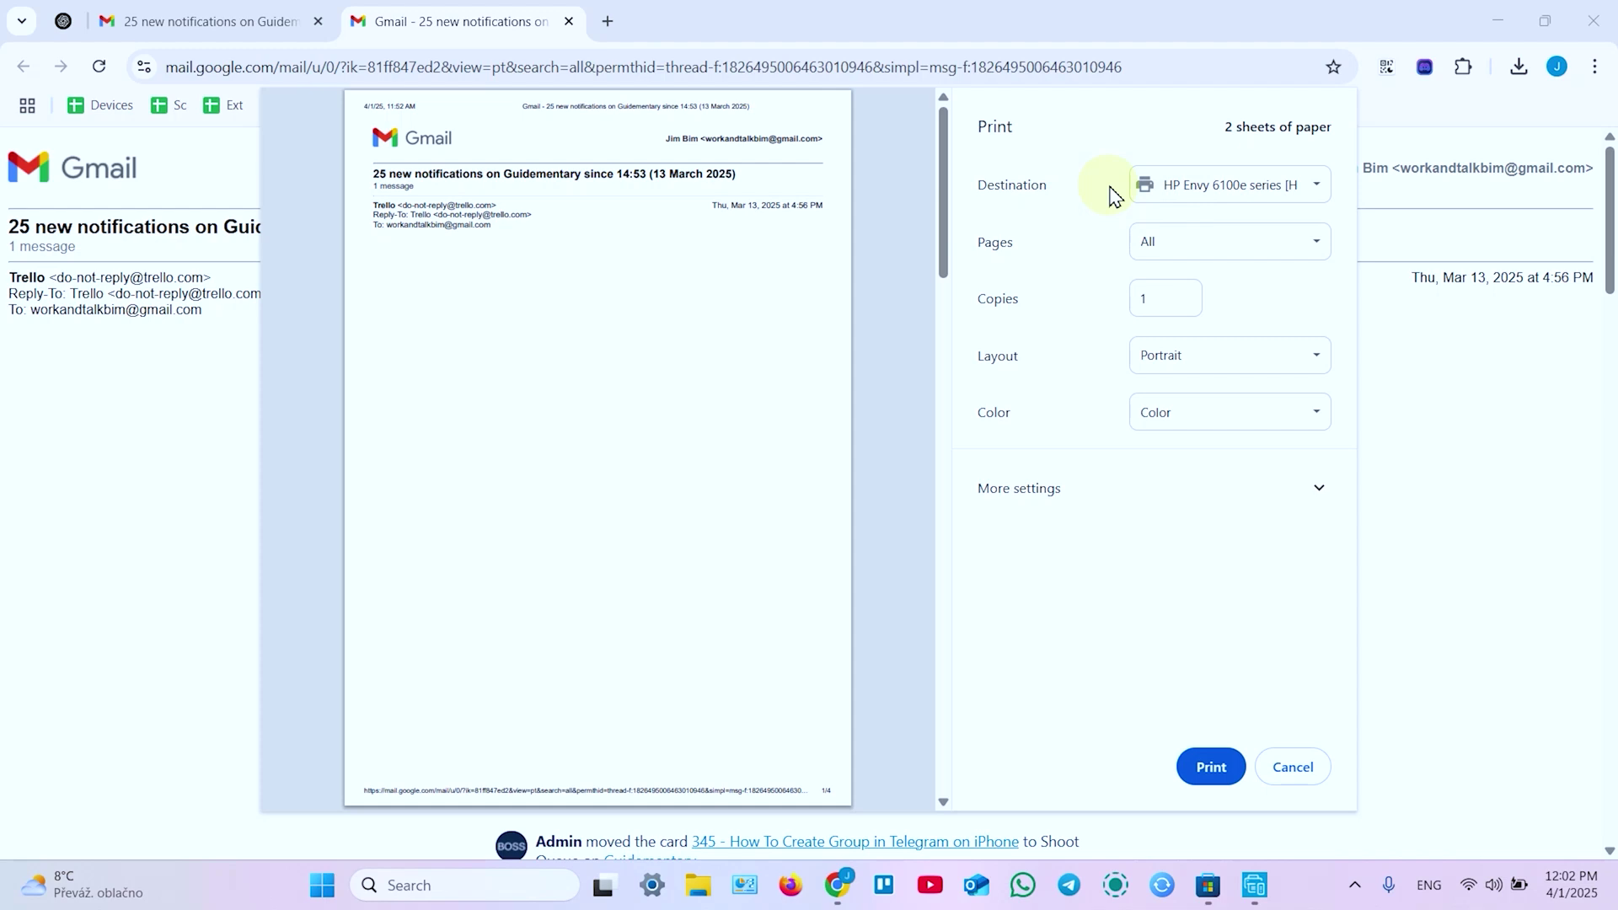
# Set the pages to print to a custom range of 1,3.
pyautogui.click(1171, 257)
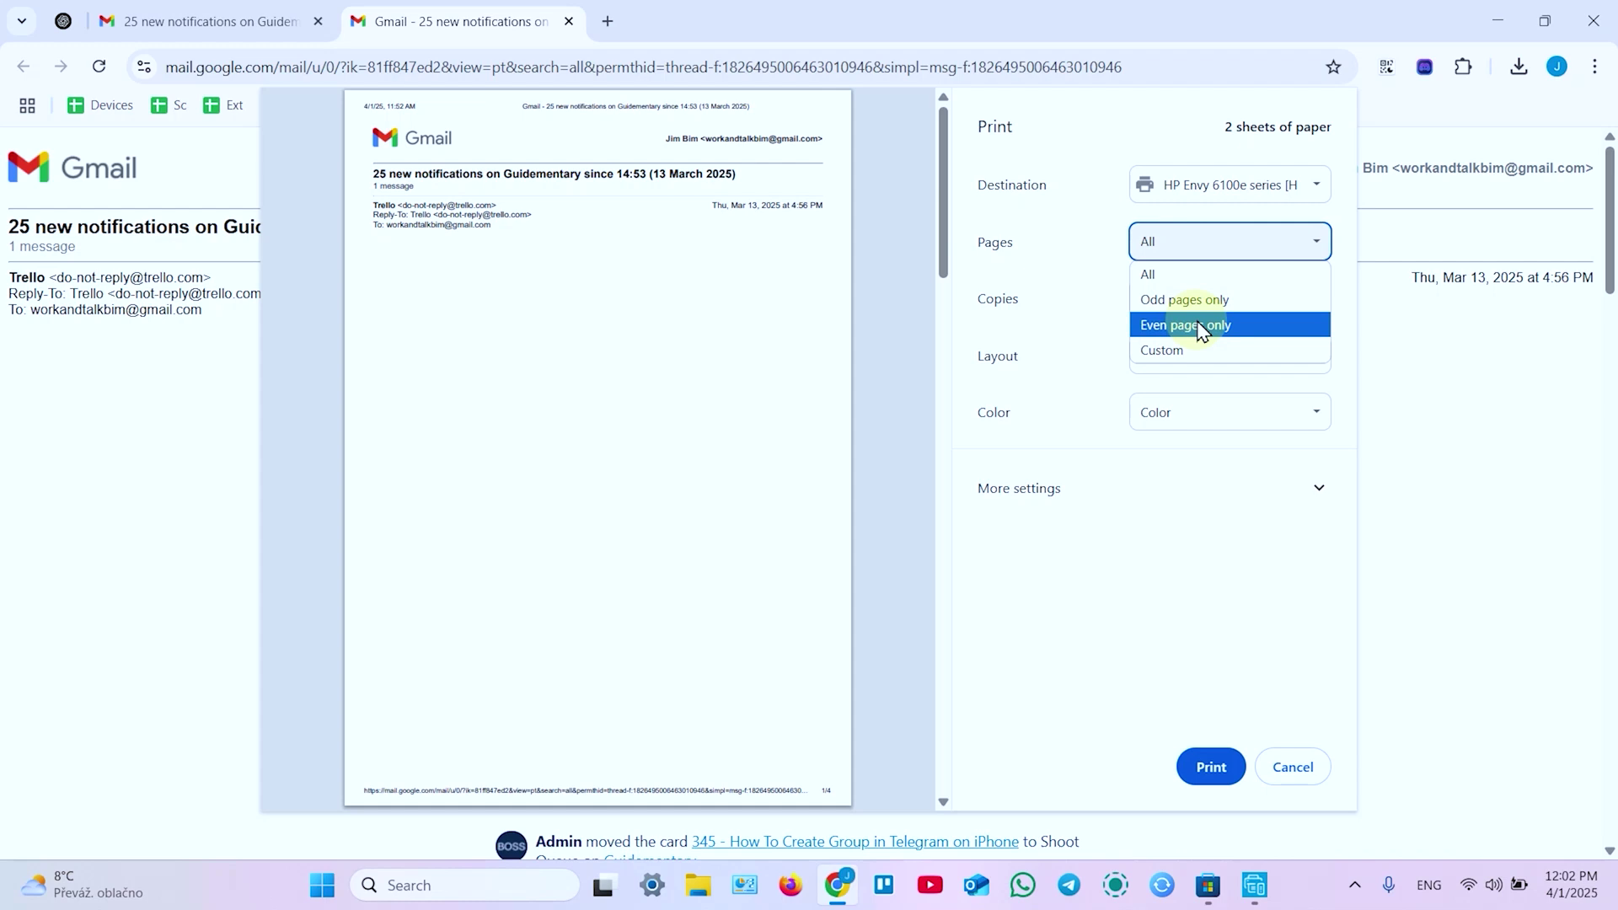
pyautogui.click(1174, 351)
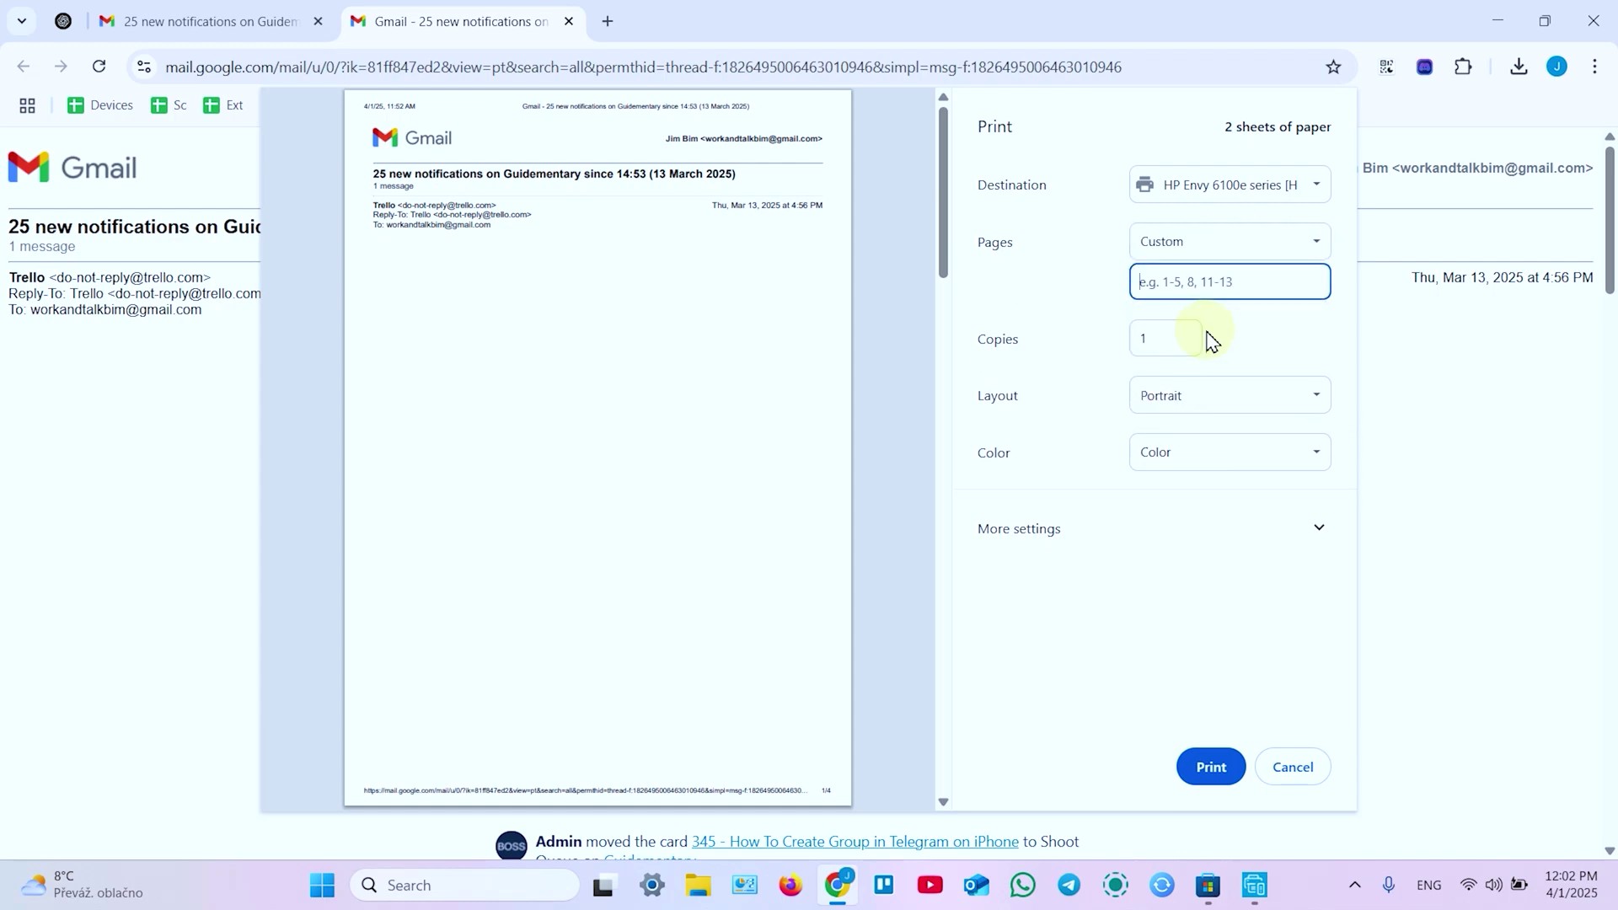
pyautogui.write('1')
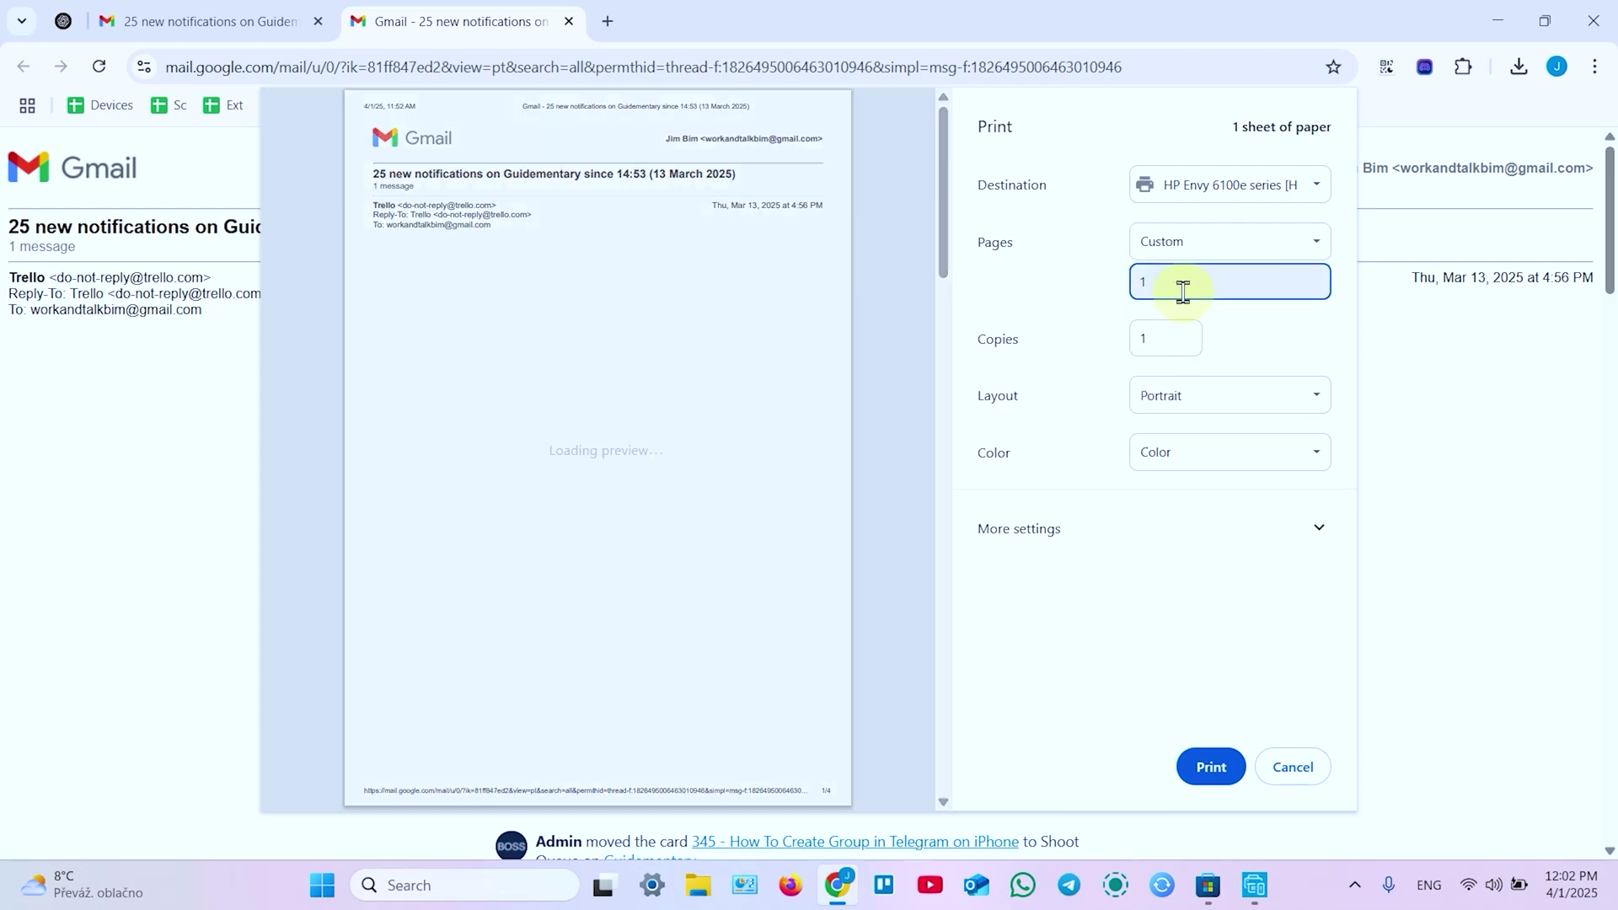
pyautogui.write('-3')
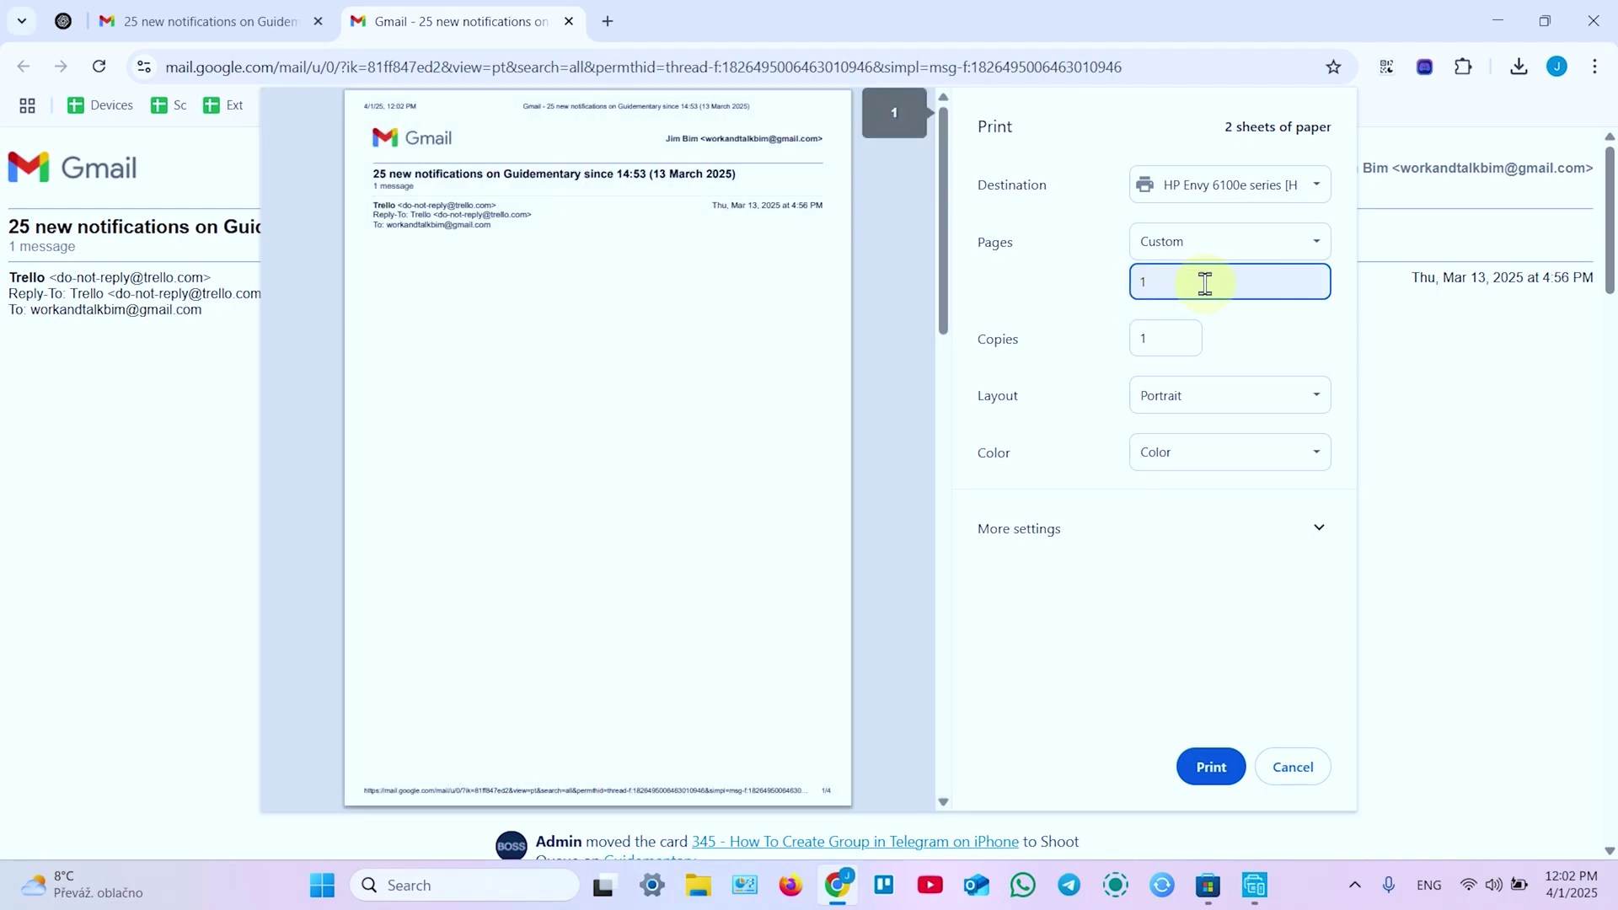
pyautogui.write(',3')
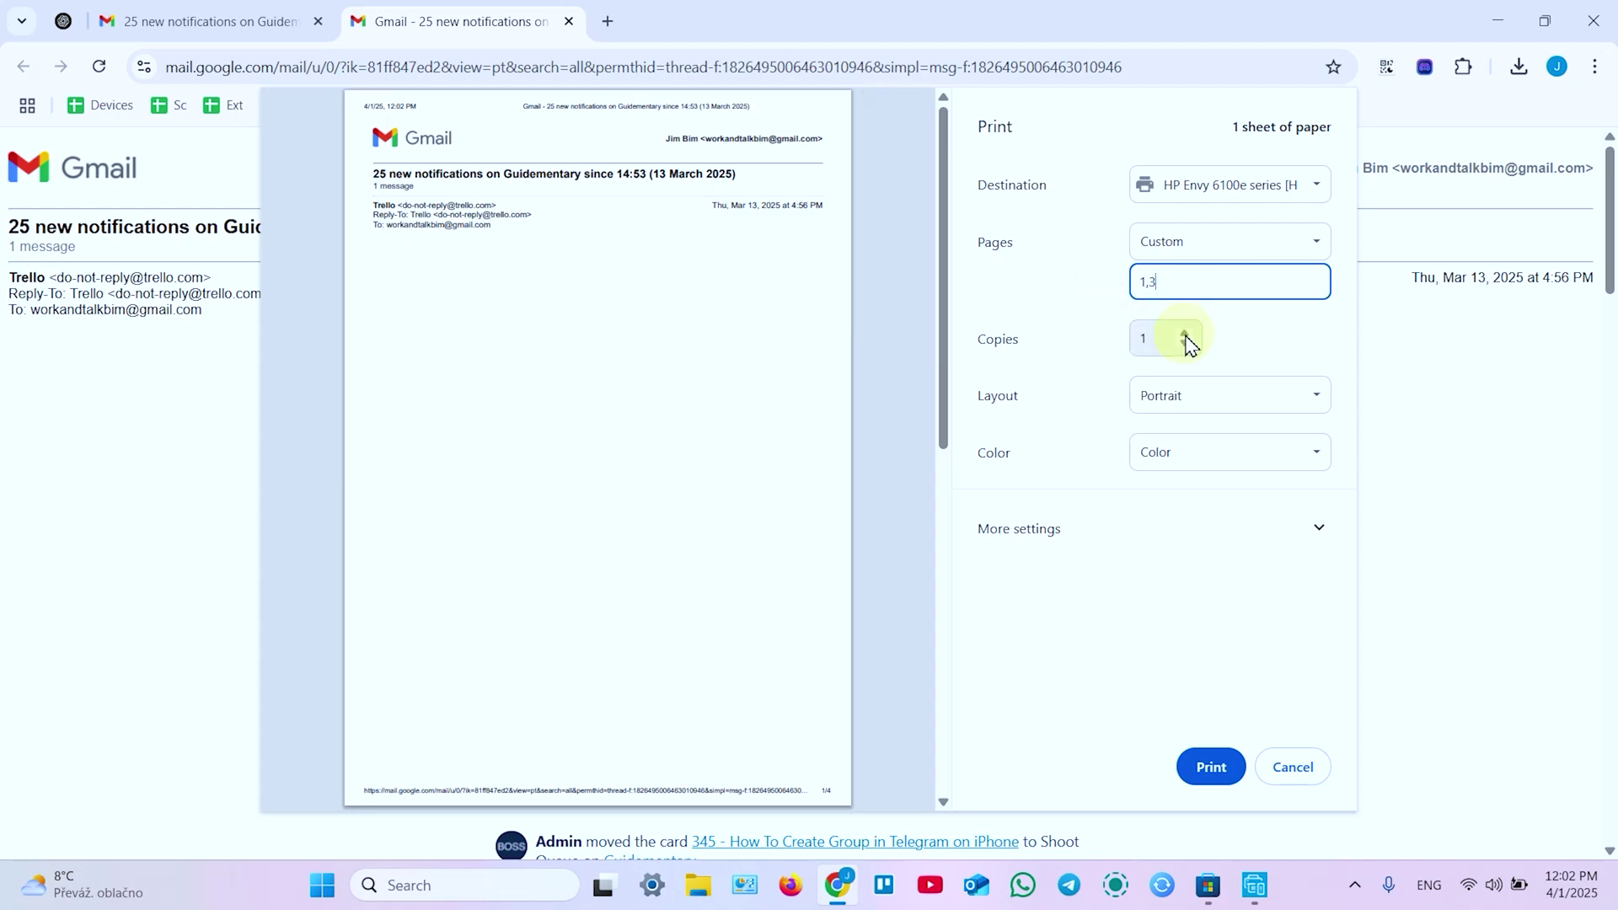
# Keep the layout portrait and the colour setting on Color.
pyautogui.click(1197, 398)
pyautogui.click(1094, 395)
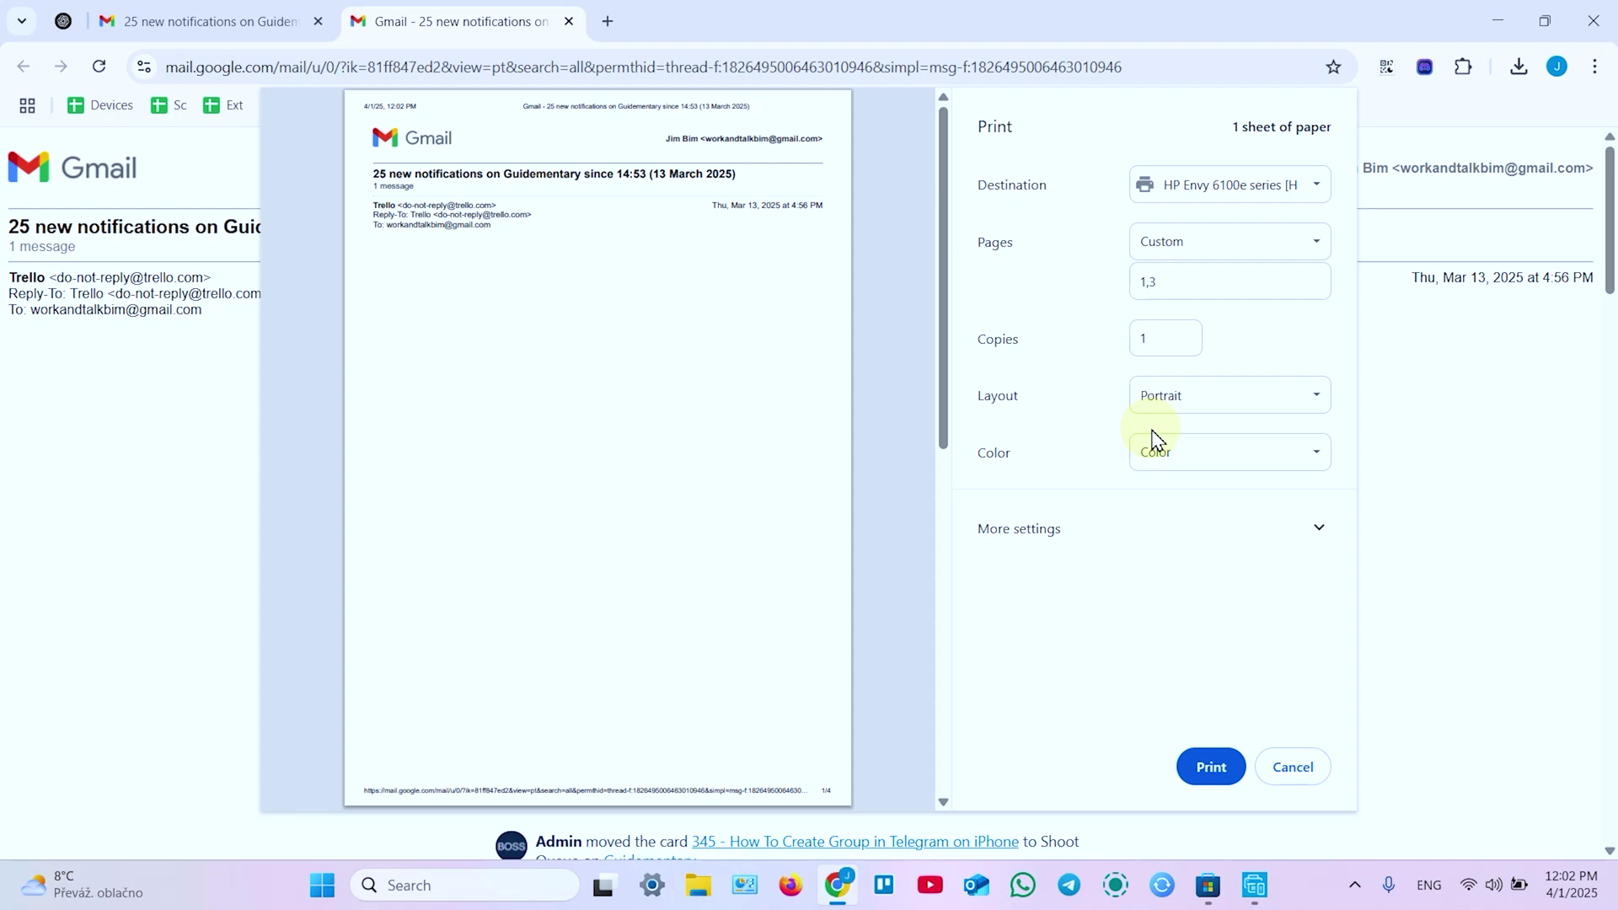
pyautogui.click(1176, 453)
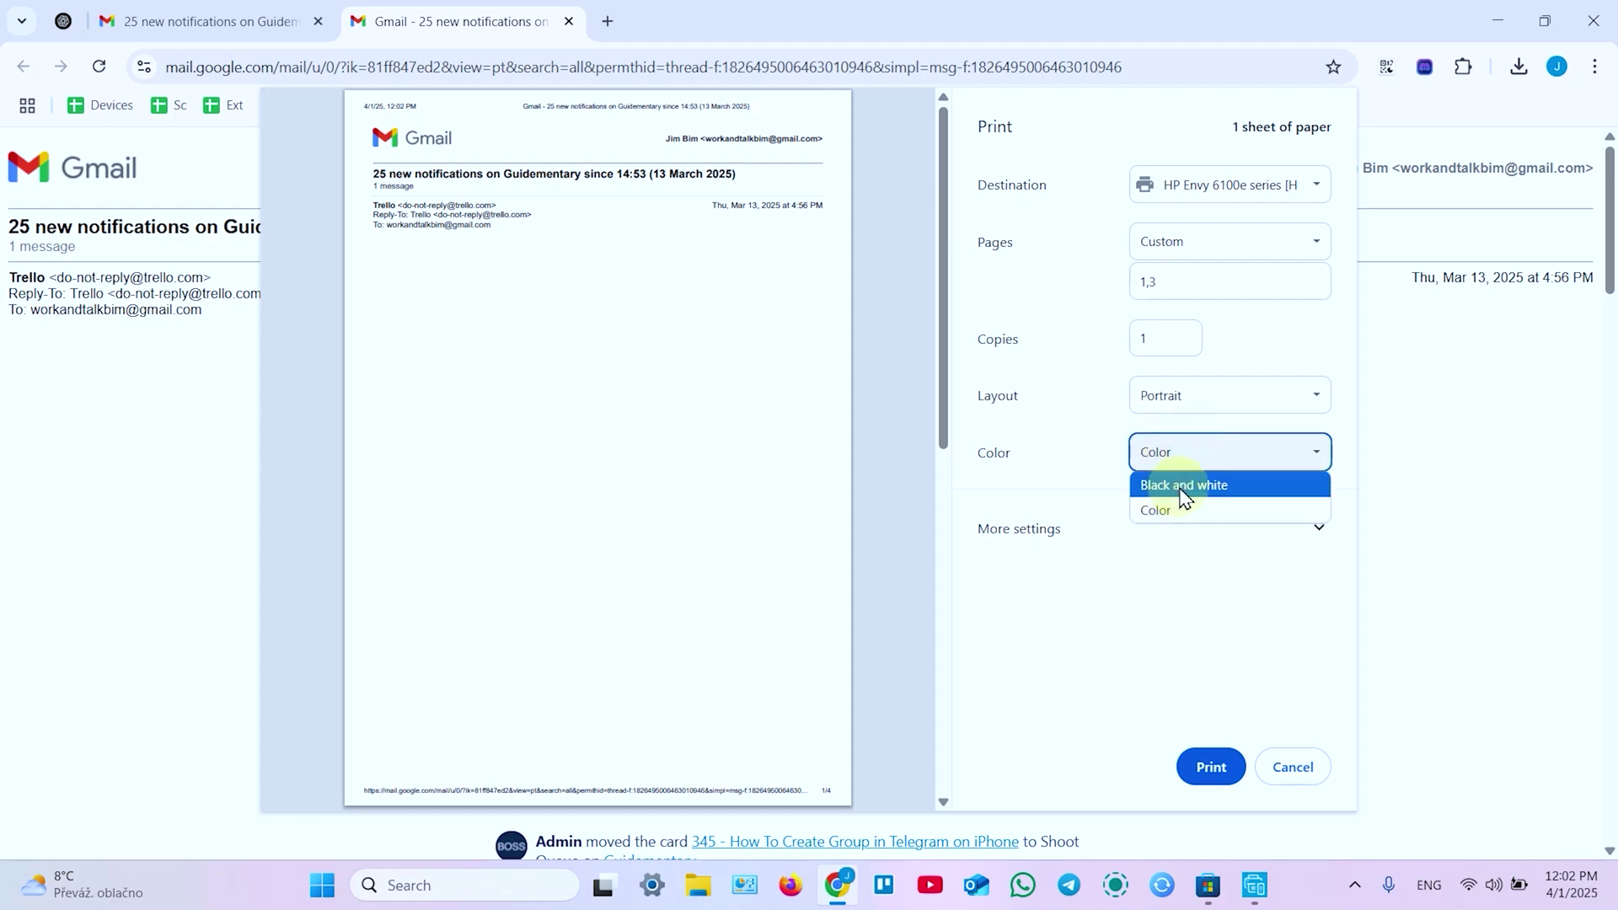
pyautogui.click(1074, 417)
# Expand More settings, keep A4 paper, and revert pages per sheet from 2 to 1.
pyautogui.click(1054, 533)
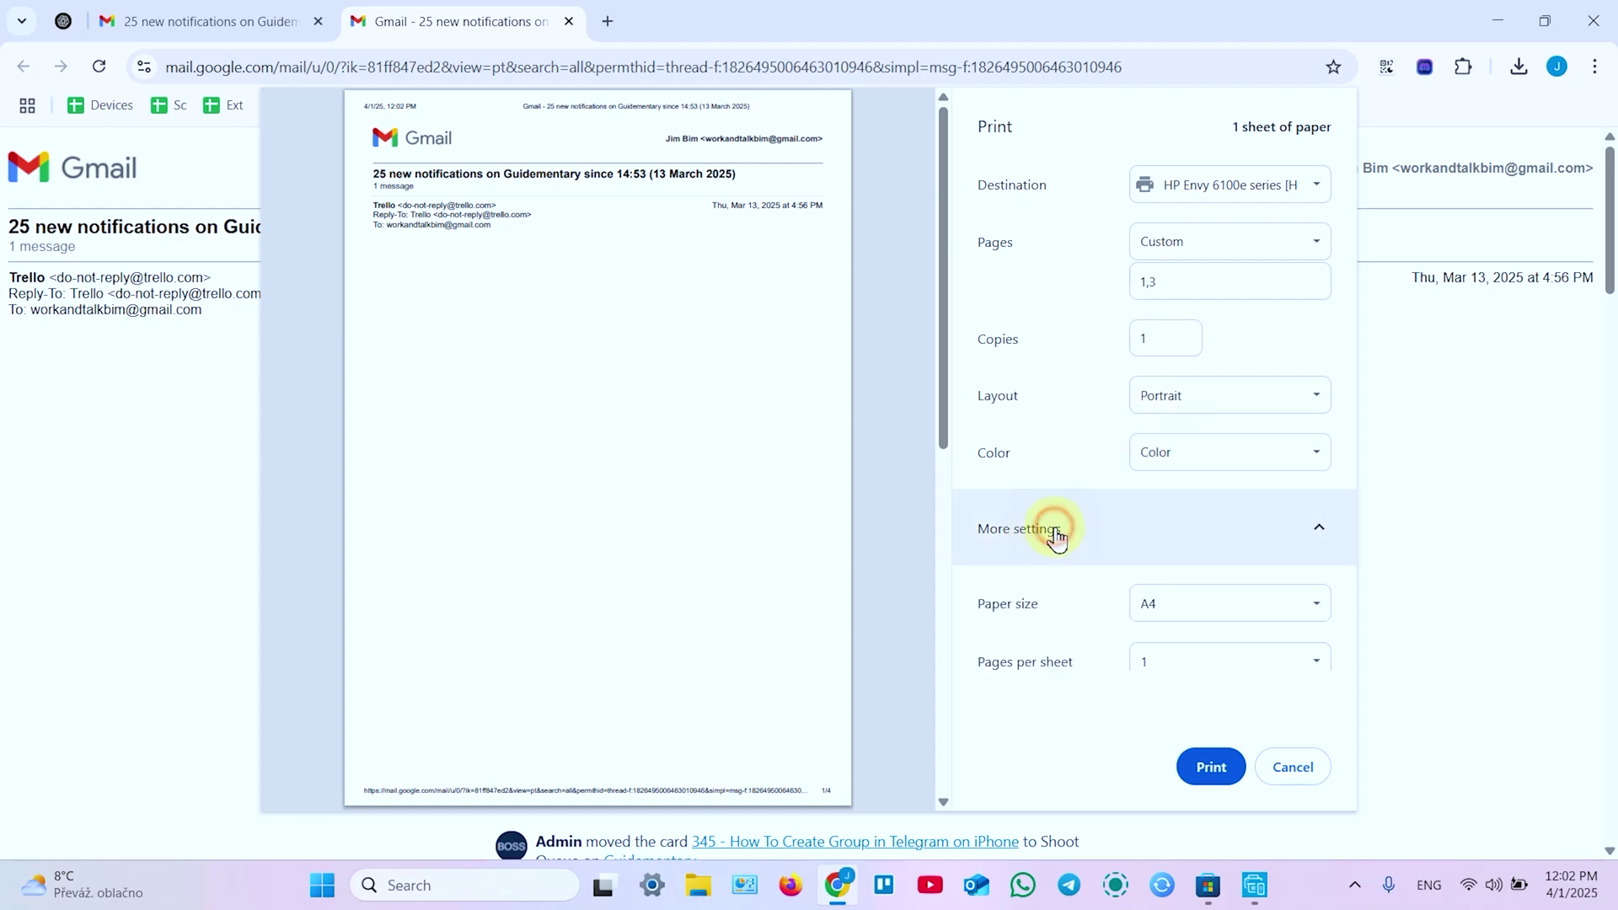
pyautogui.scroll(-3, 1096, 476)
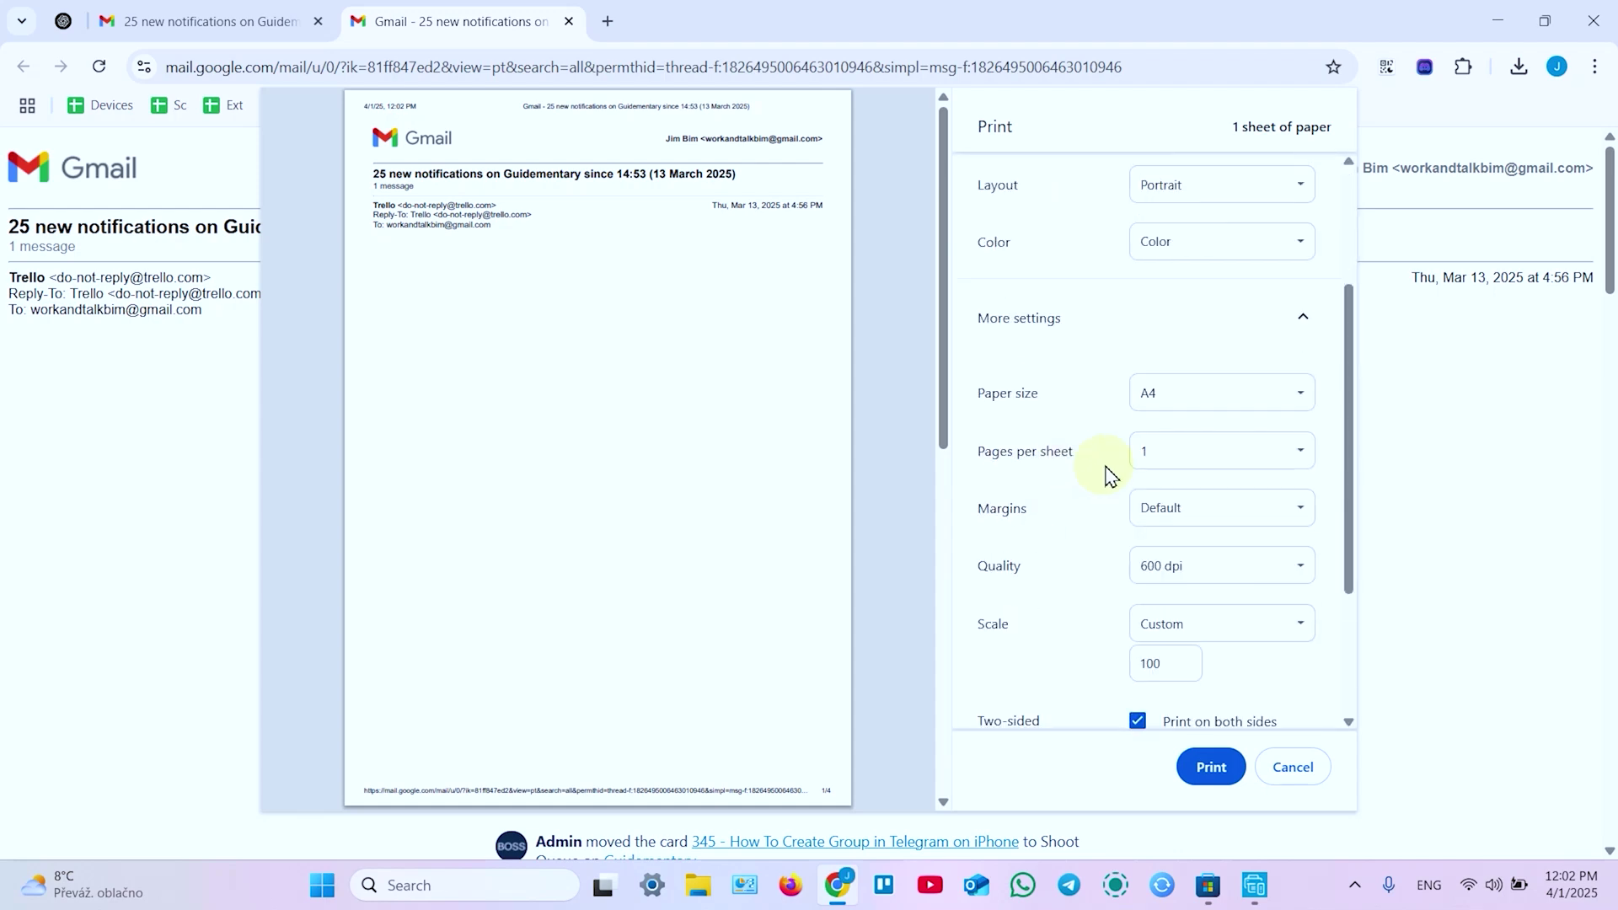
pyautogui.click(1179, 407)
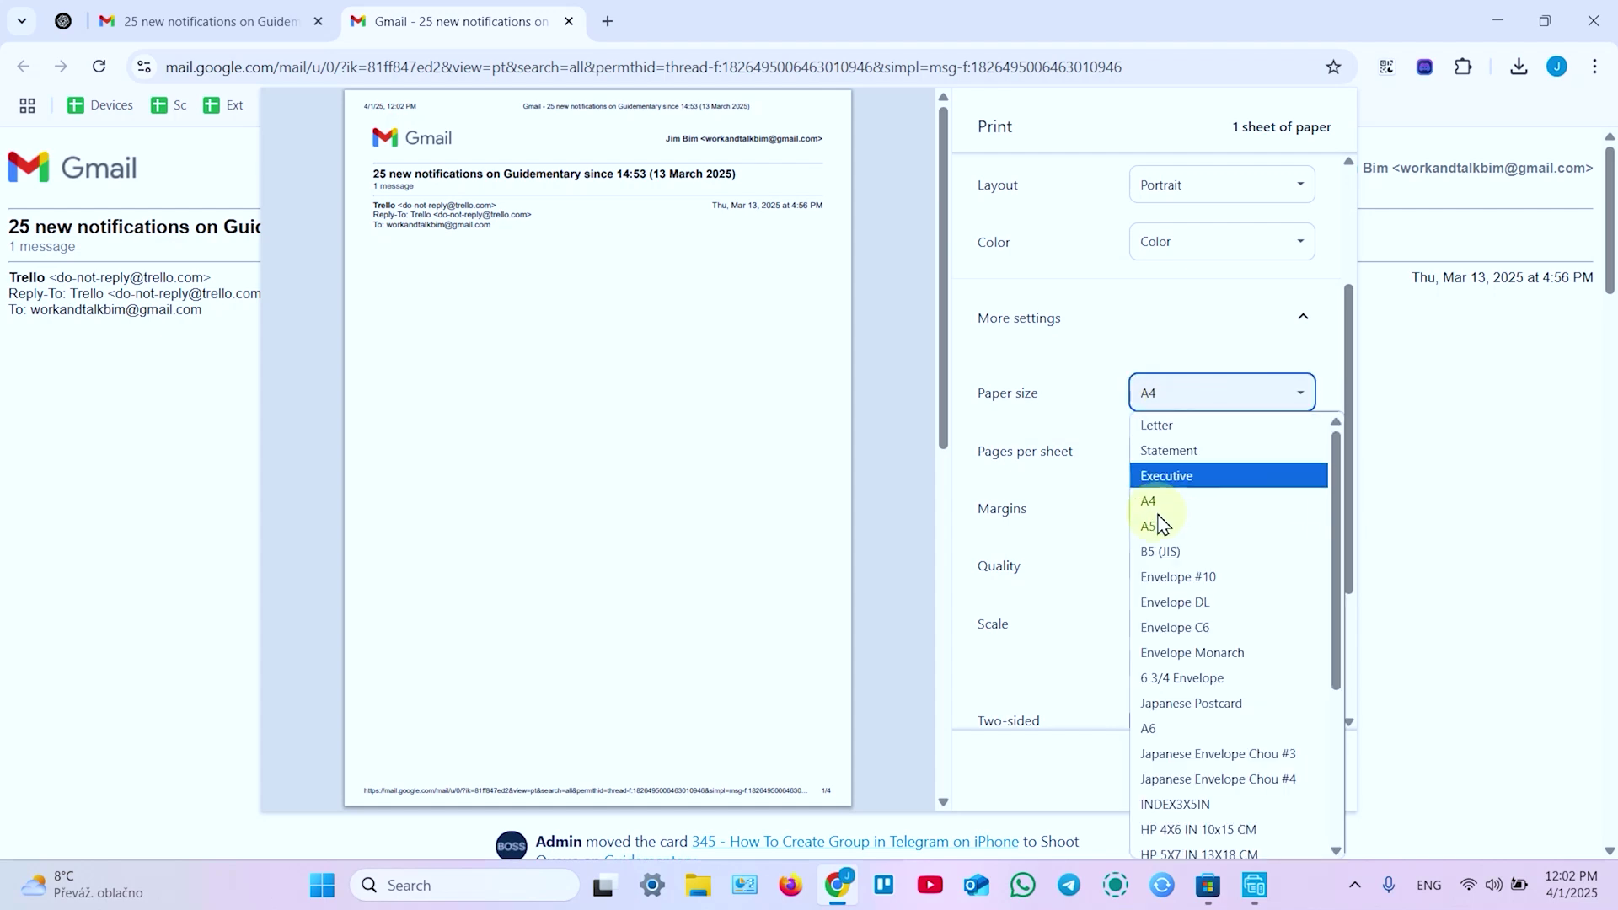
pyautogui.click(1186, 503)
pyautogui.scroll(-1, 1138, 341)
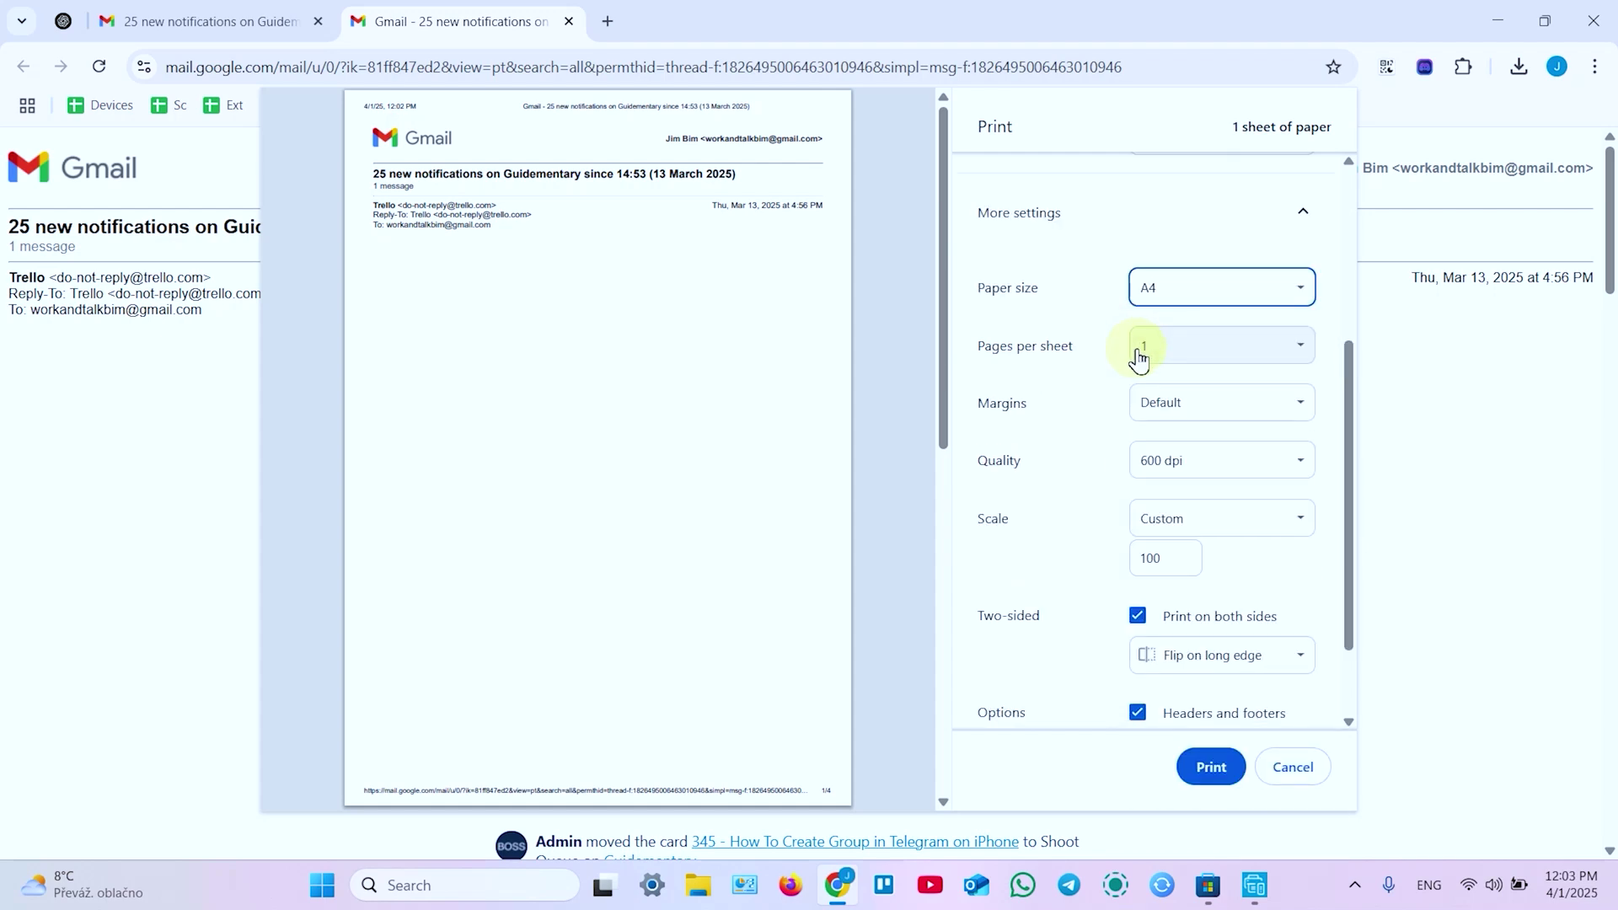
pyautogui.click(1171, 354)
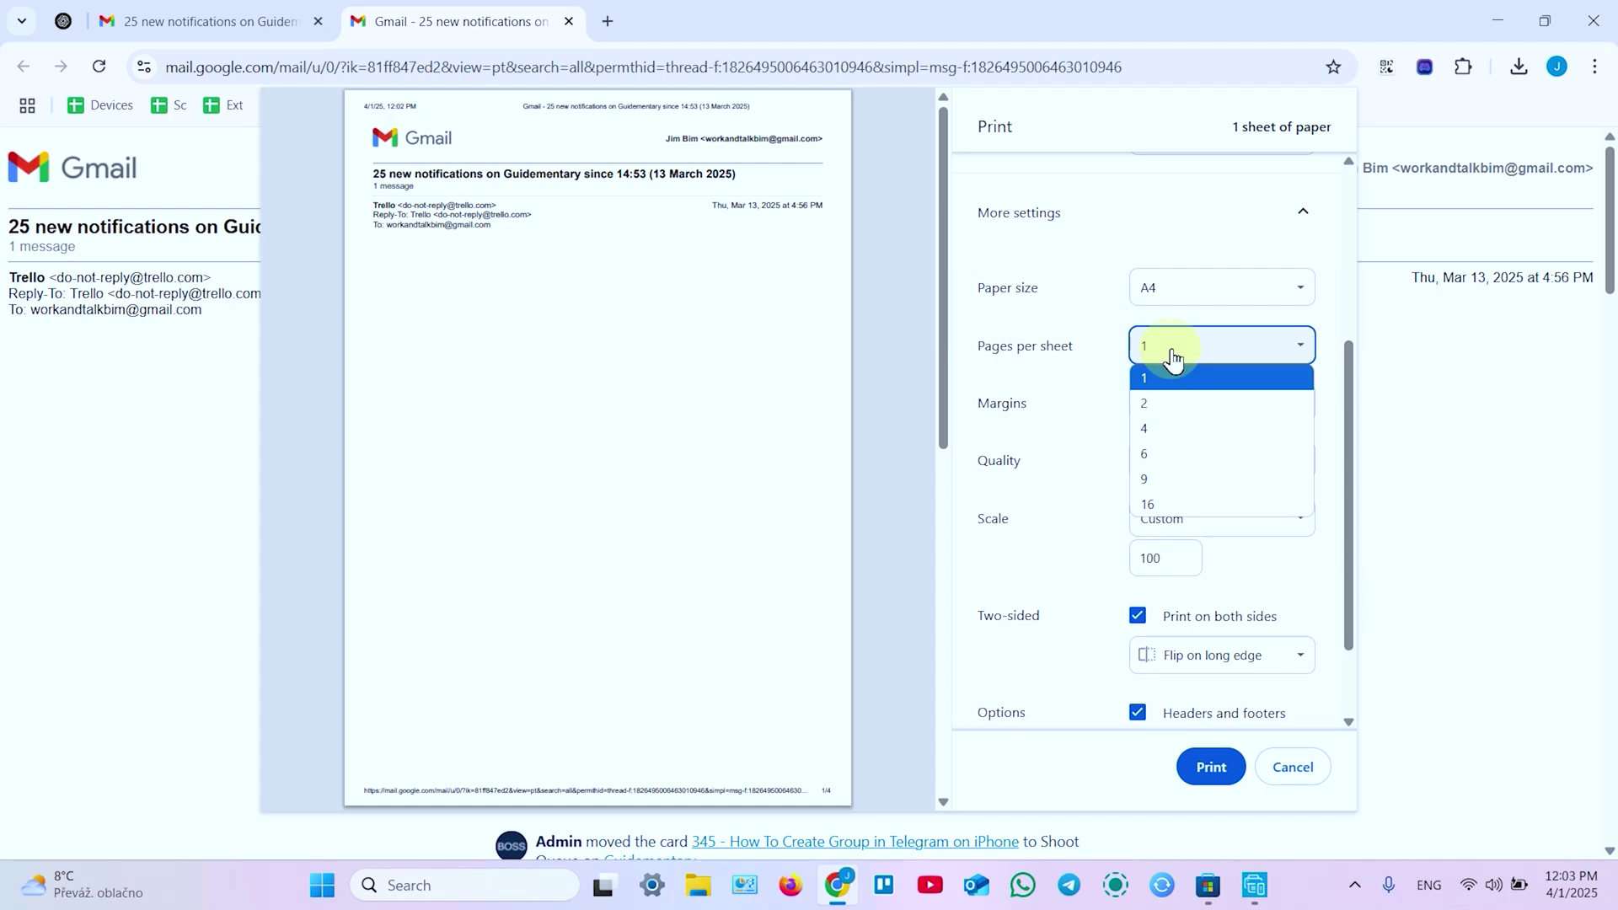
pyautogui.click(1176, 408)
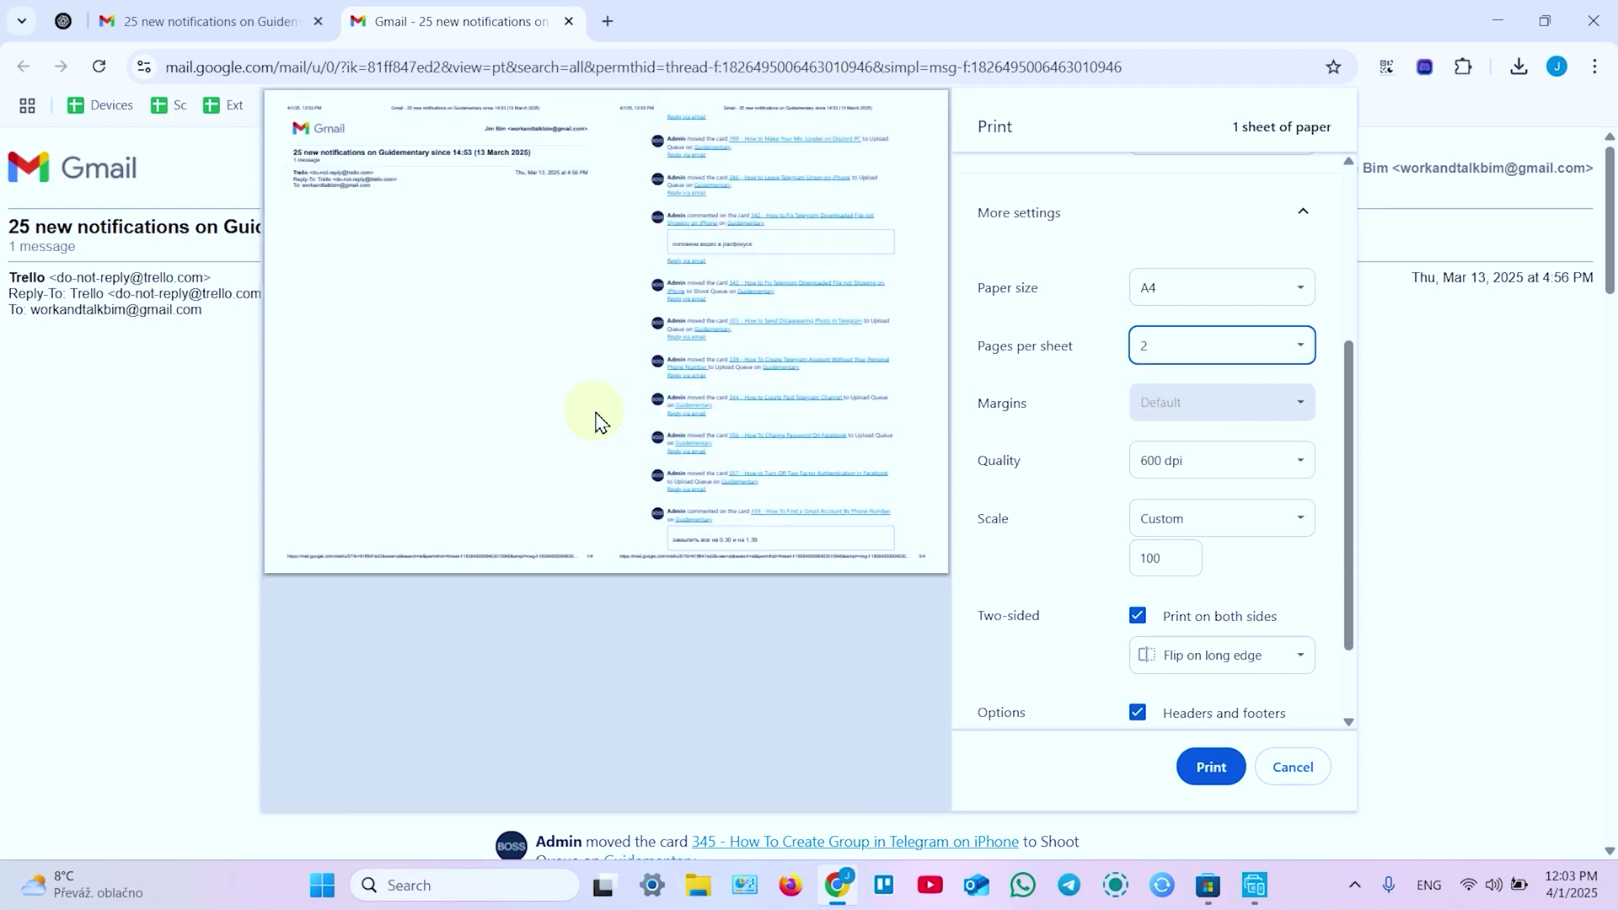
pyautogui.click(1150, 344)
pyautogui.click(1177, 377)
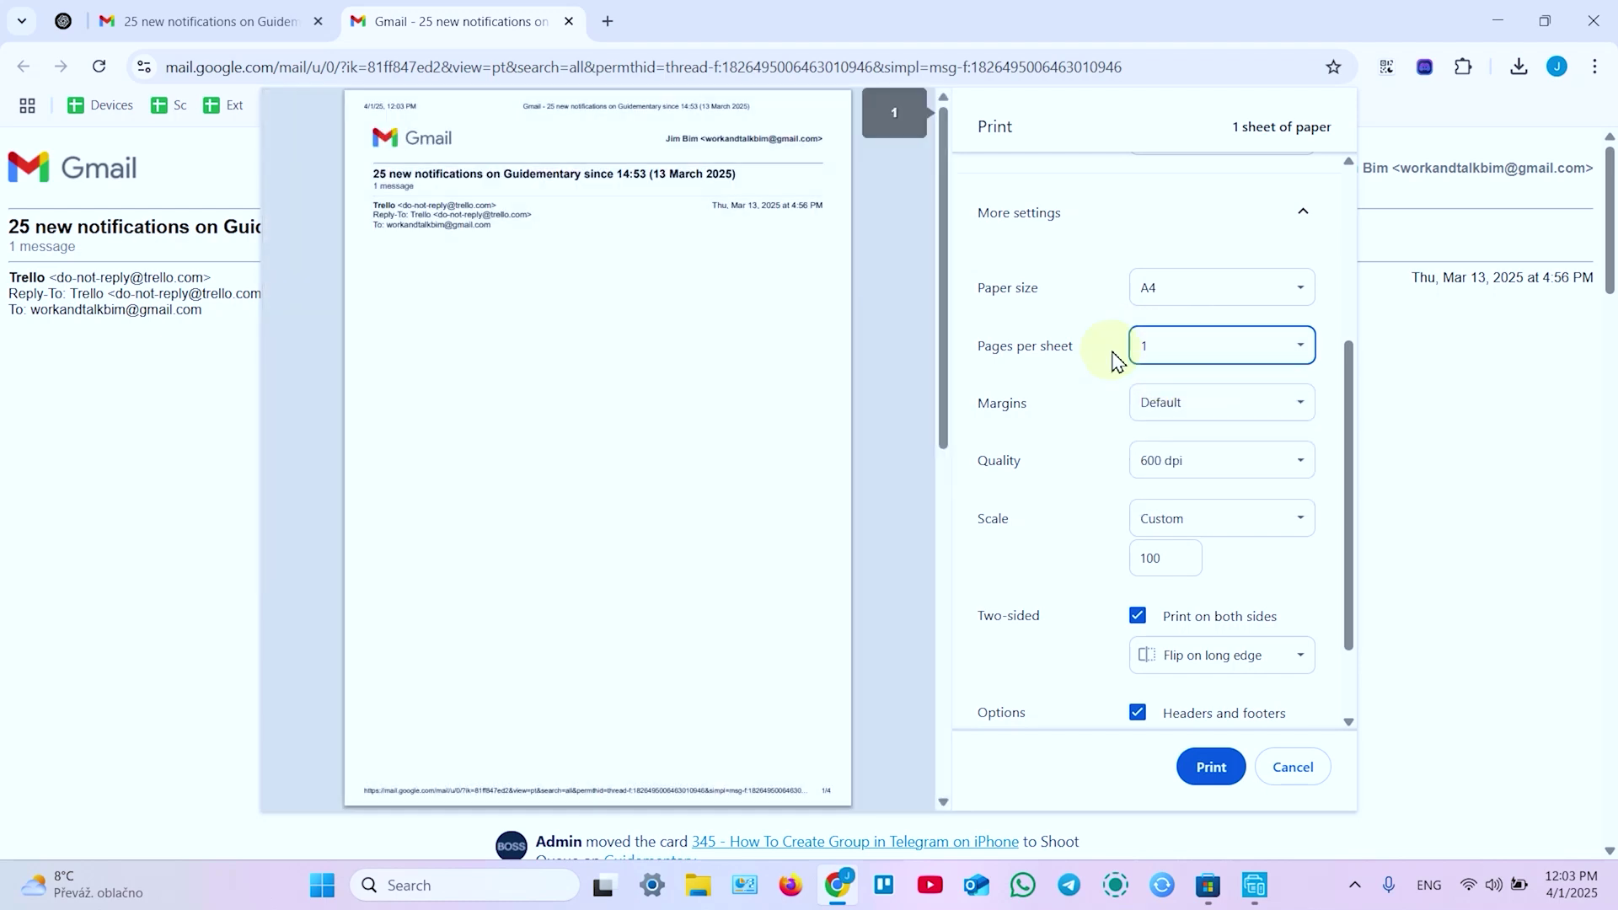
# Switch margins to Custom and widen the right margin to 0.75 inches.
pyautogui.click(1164, 404)
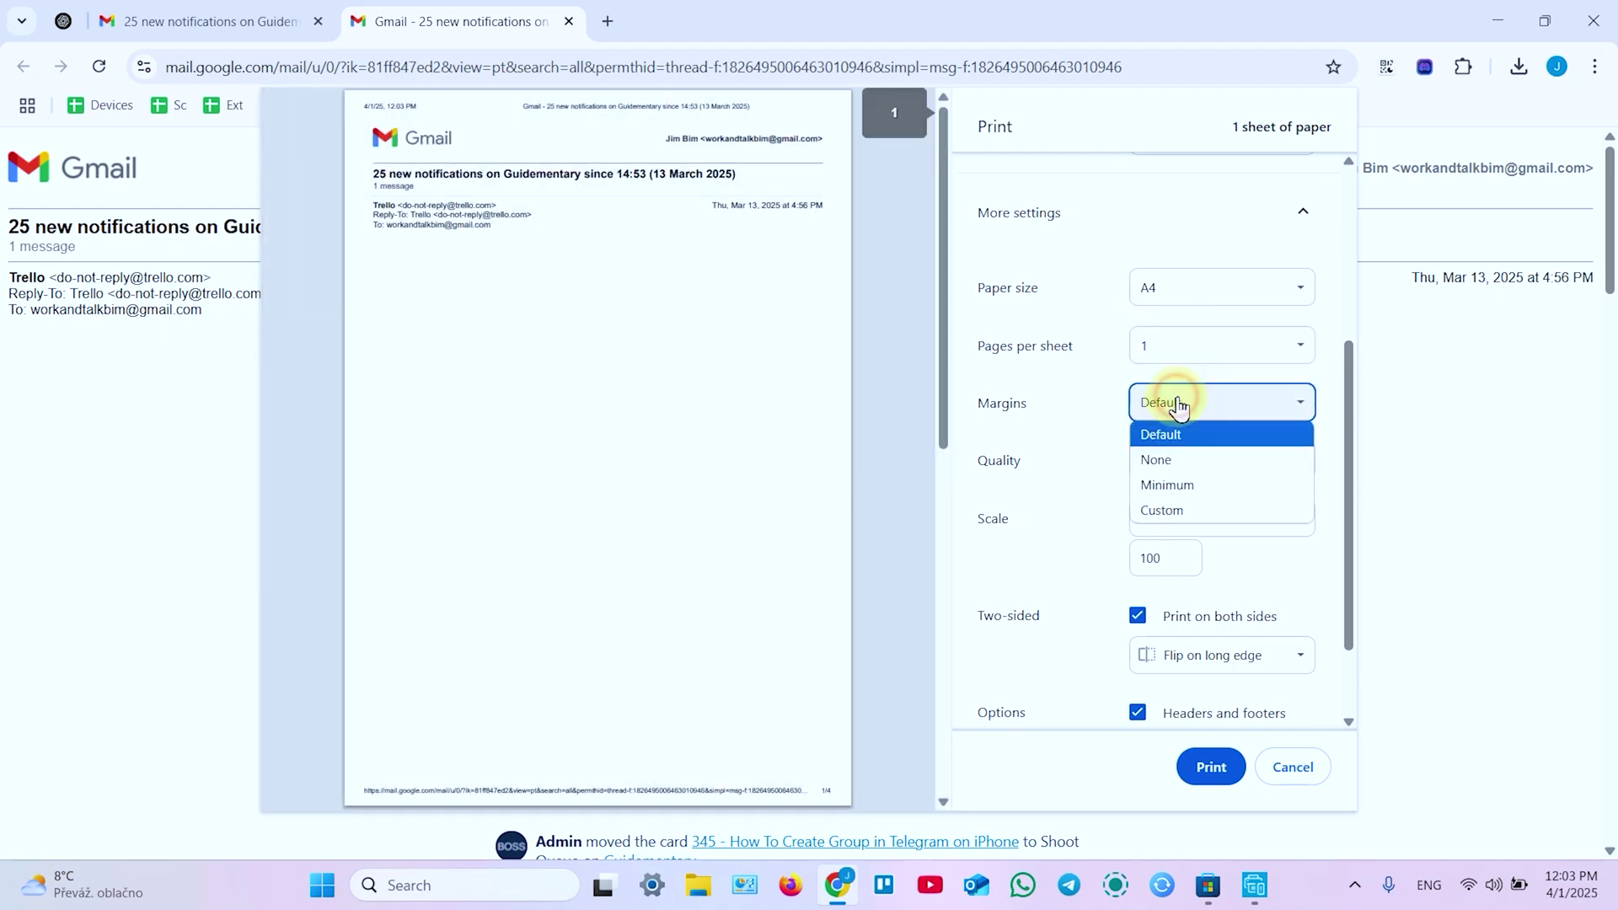
pyautogui.click(1195, 486)
pyautogui.click(1192, 412)
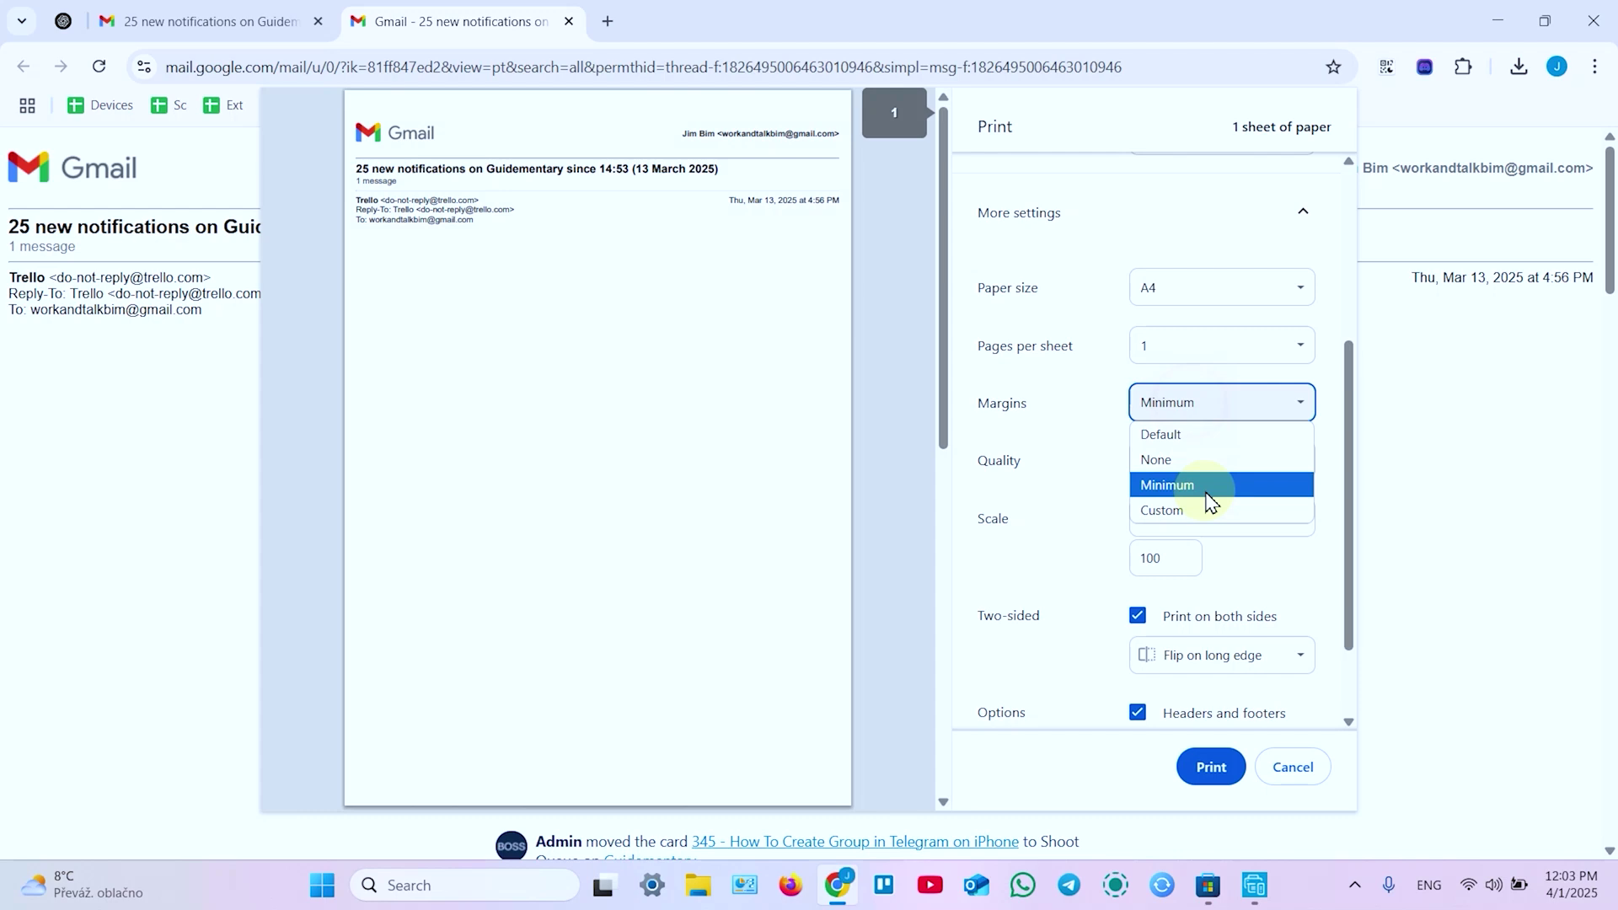
pyautogui.click(1203, 508)
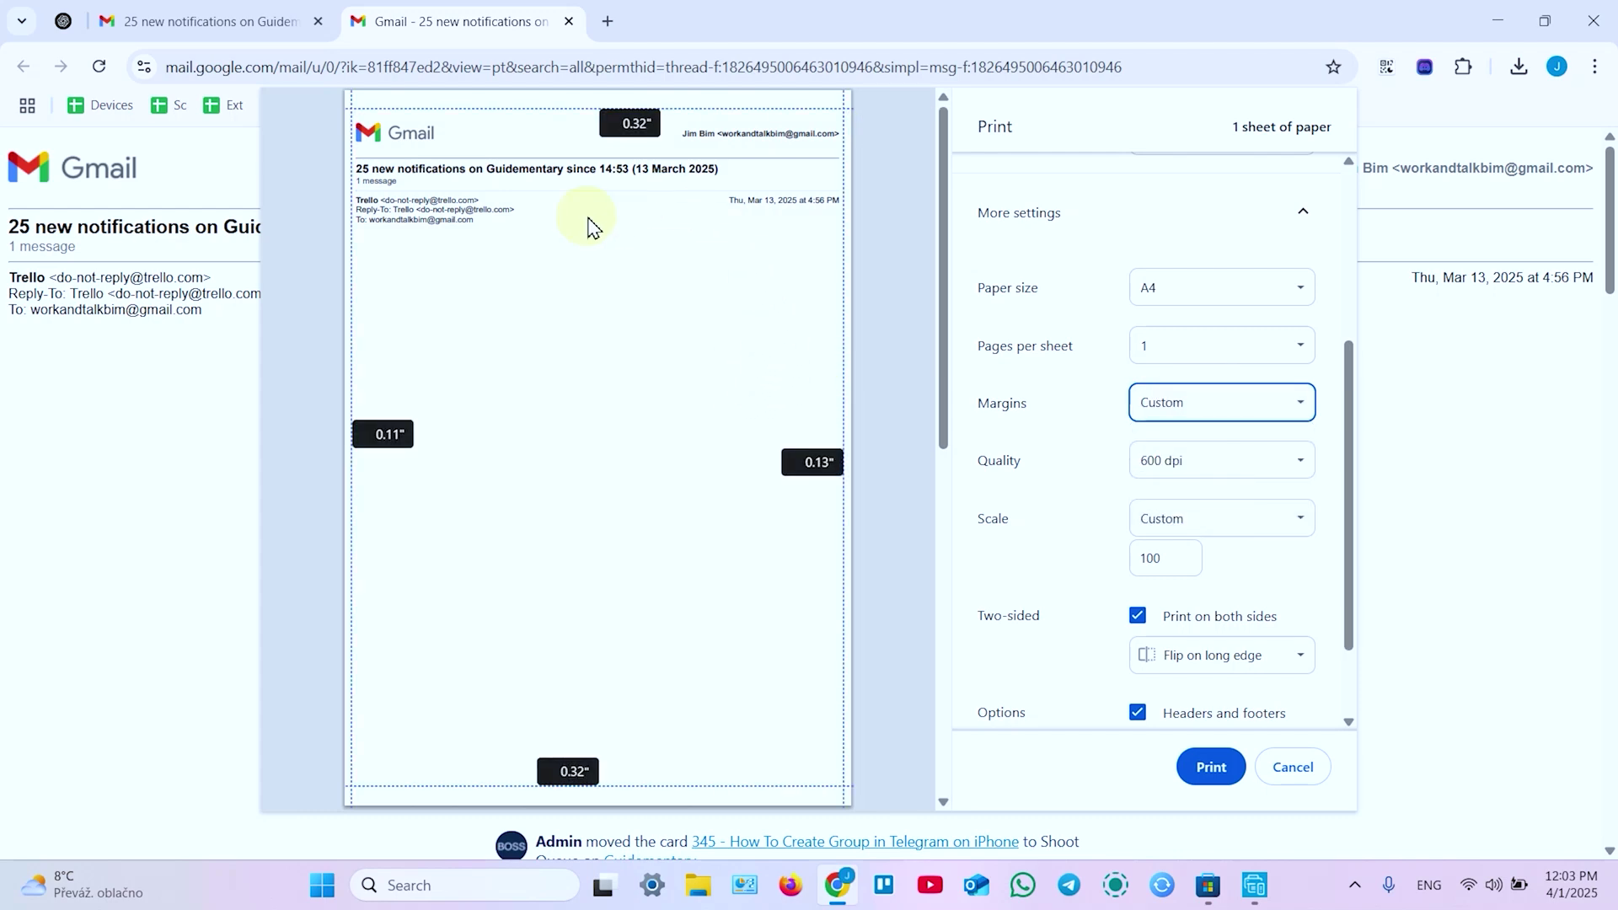
pyautogui.click(1231, 406)
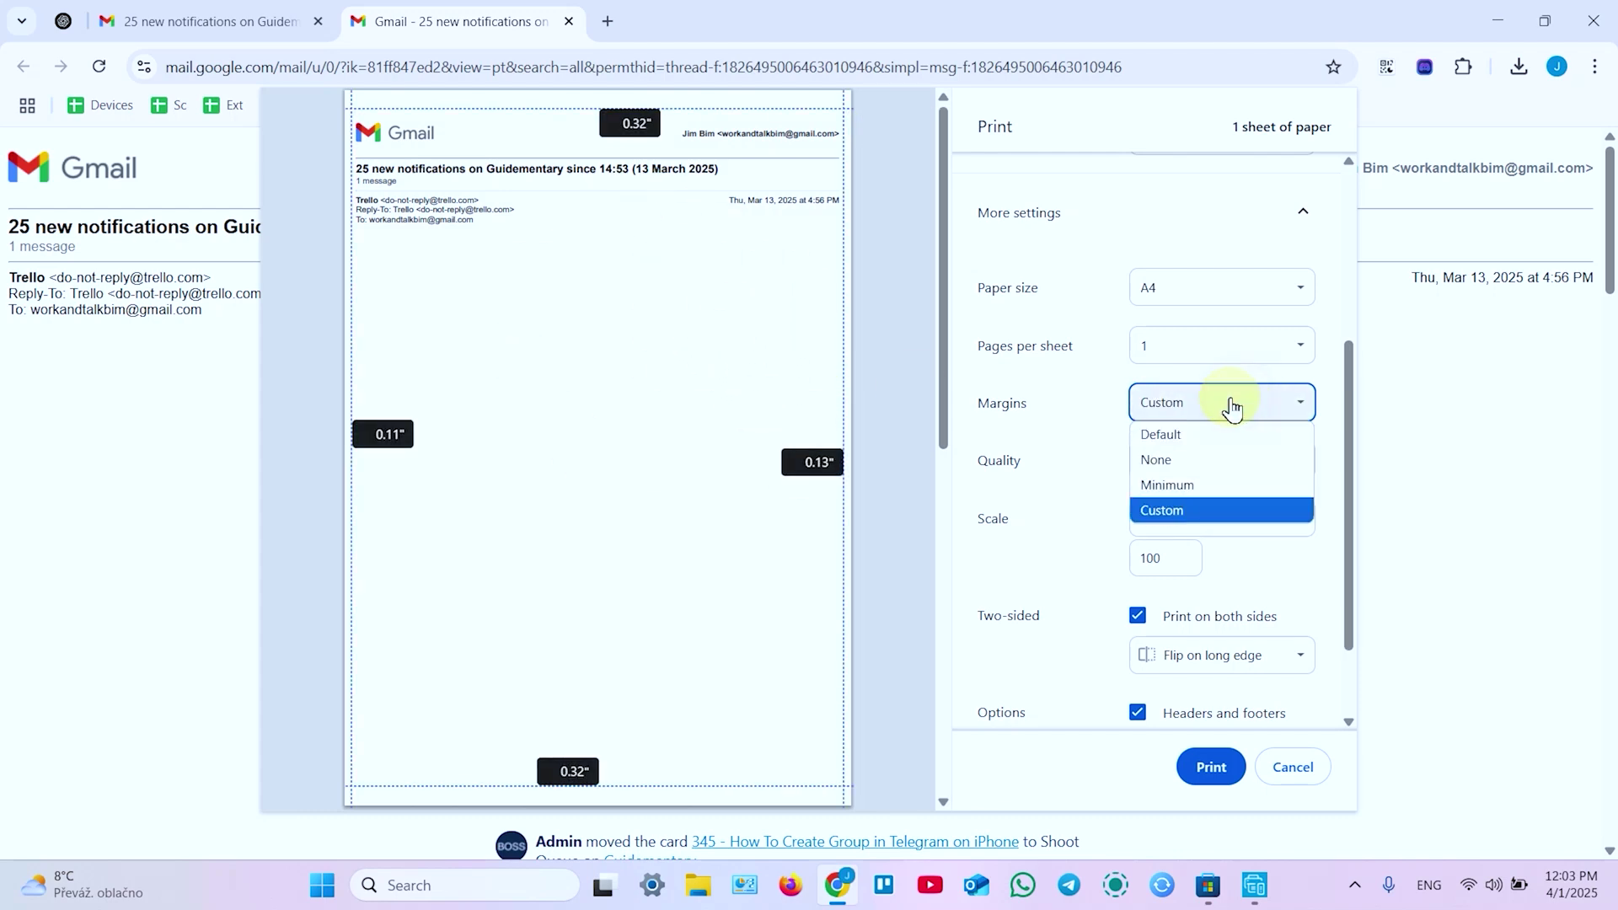
pyautogui.moveTo(844, 385); pyautogui.dragTo(806, 386)
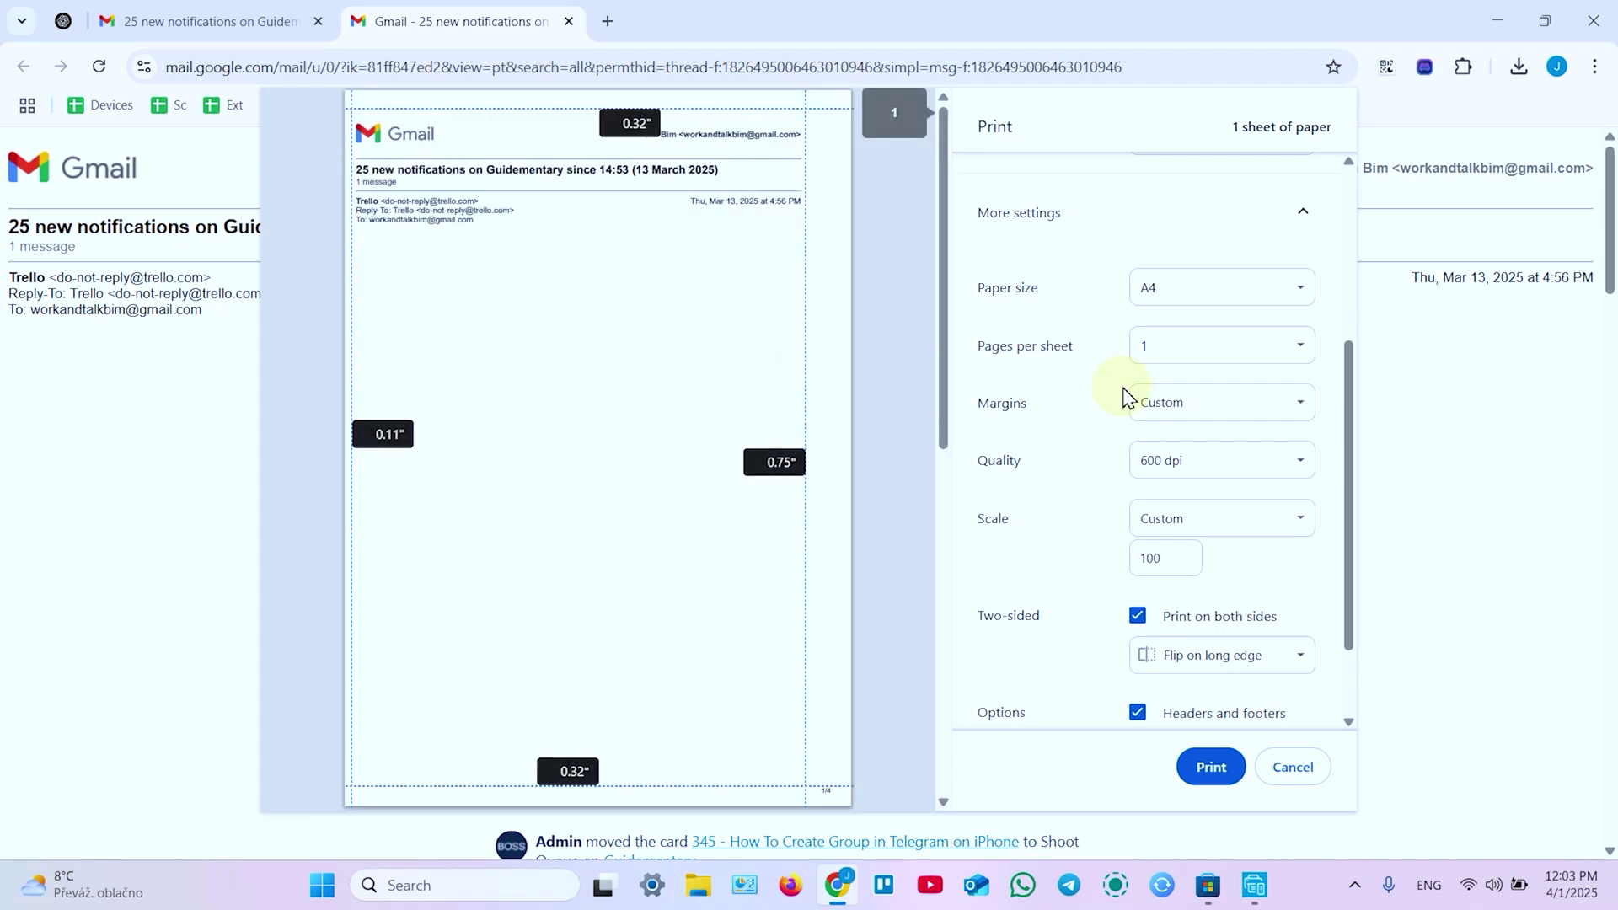
# Keep print quality at 600 dpi.
pyautogui.click(1197, 462)
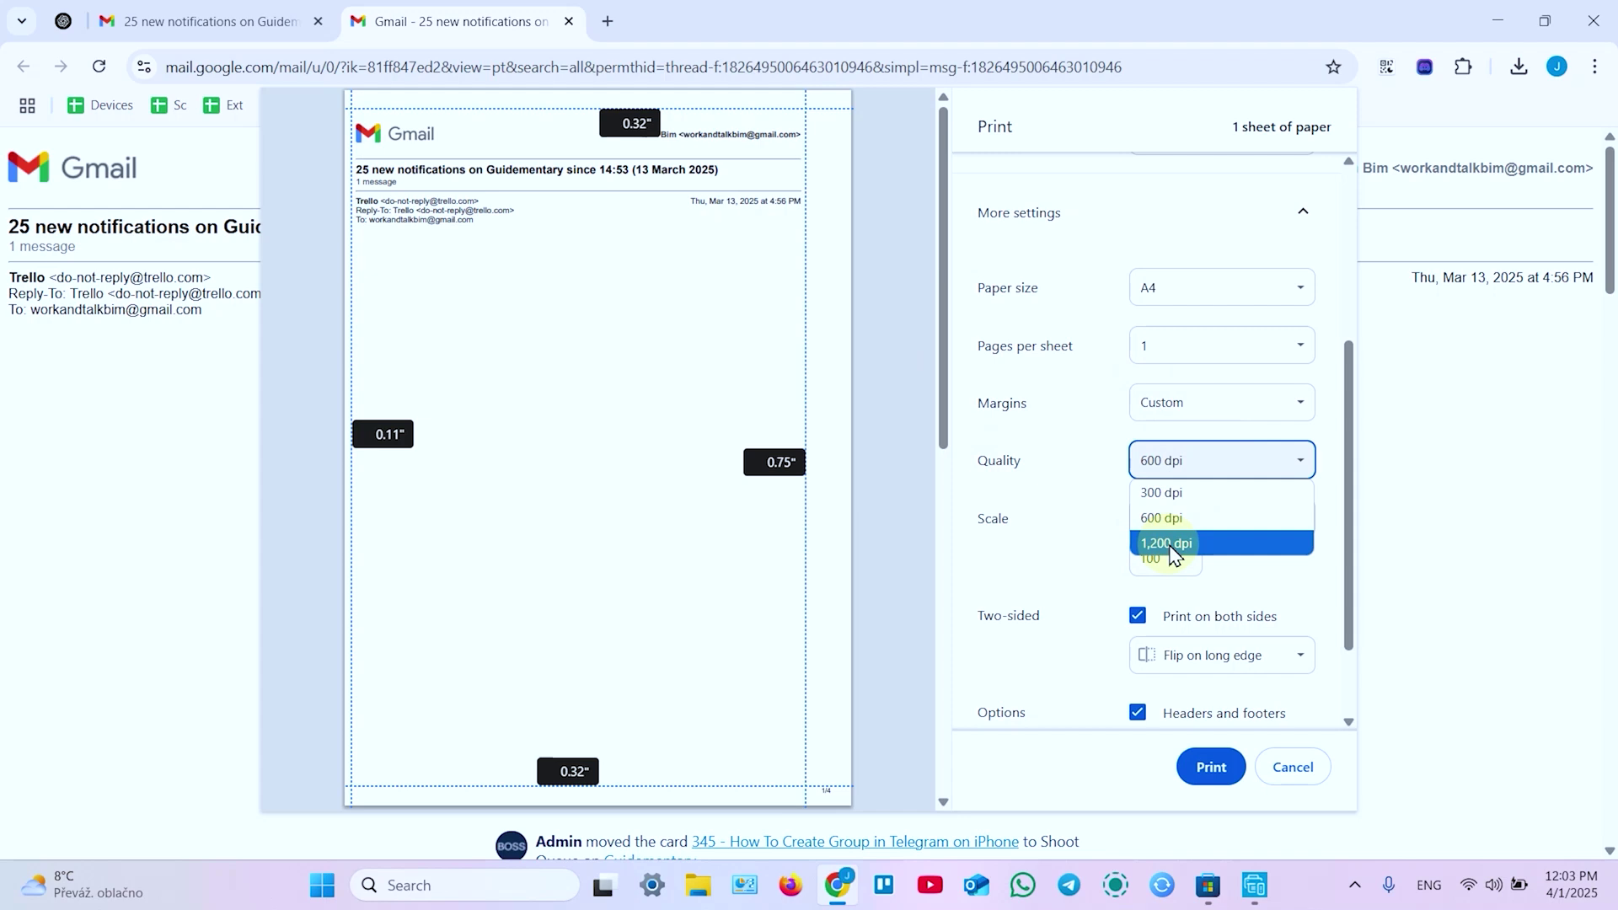
pyautogui.click(1106, 453)
pyautogui.scroll(-3, 1087, 437)
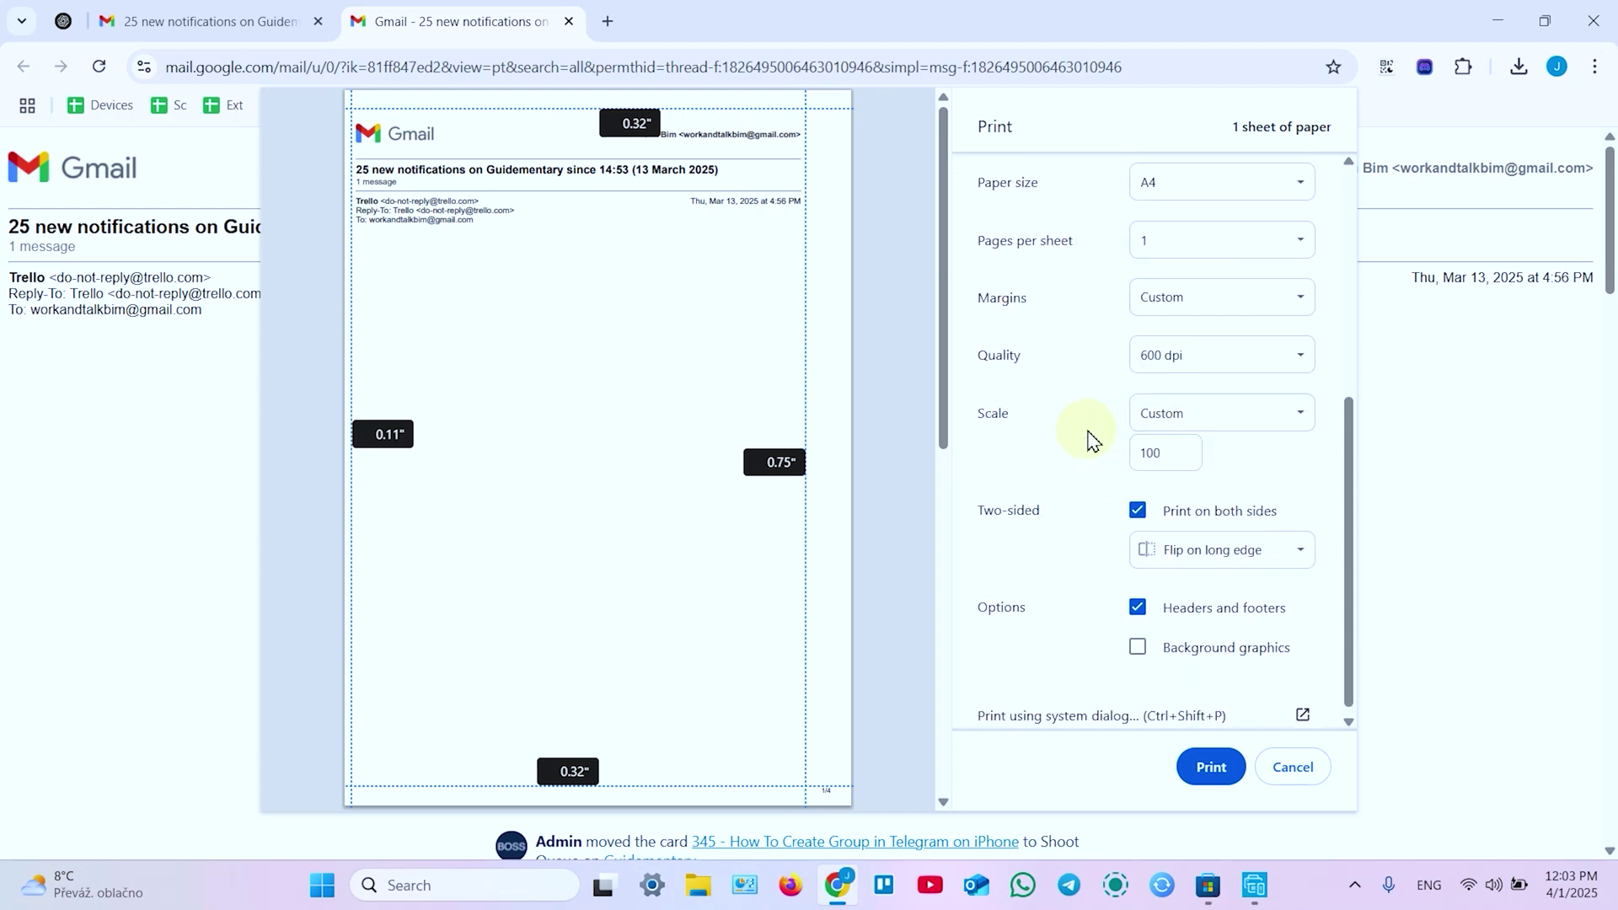
pyautogui.click(1137, 403)
pyautogui.click(1167, 449)
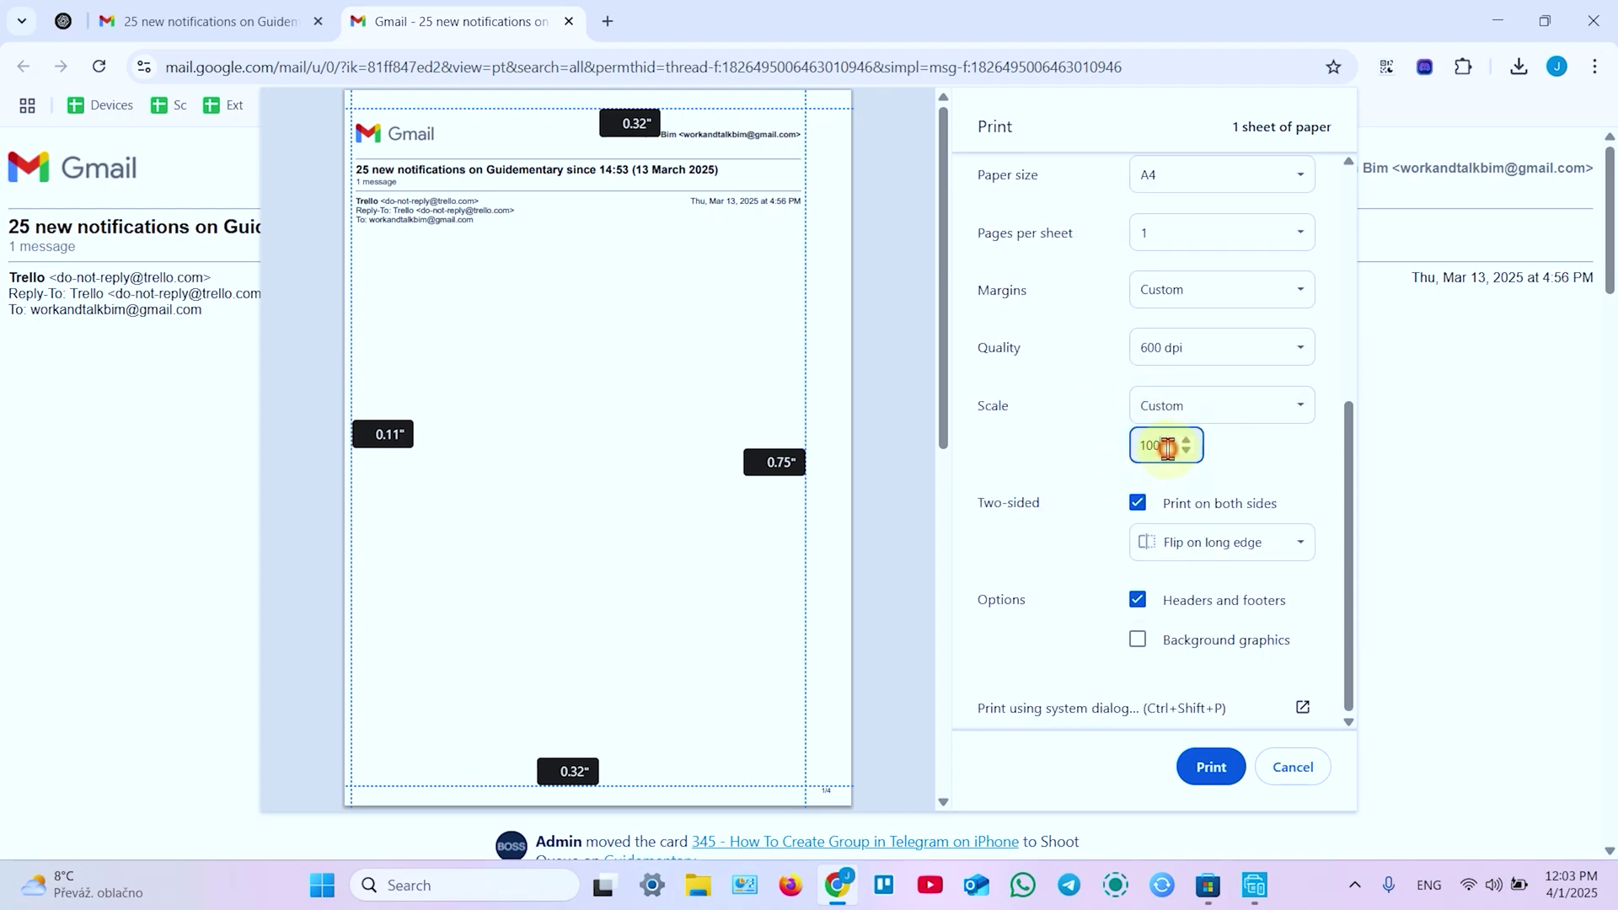
pyautogui.write('50')
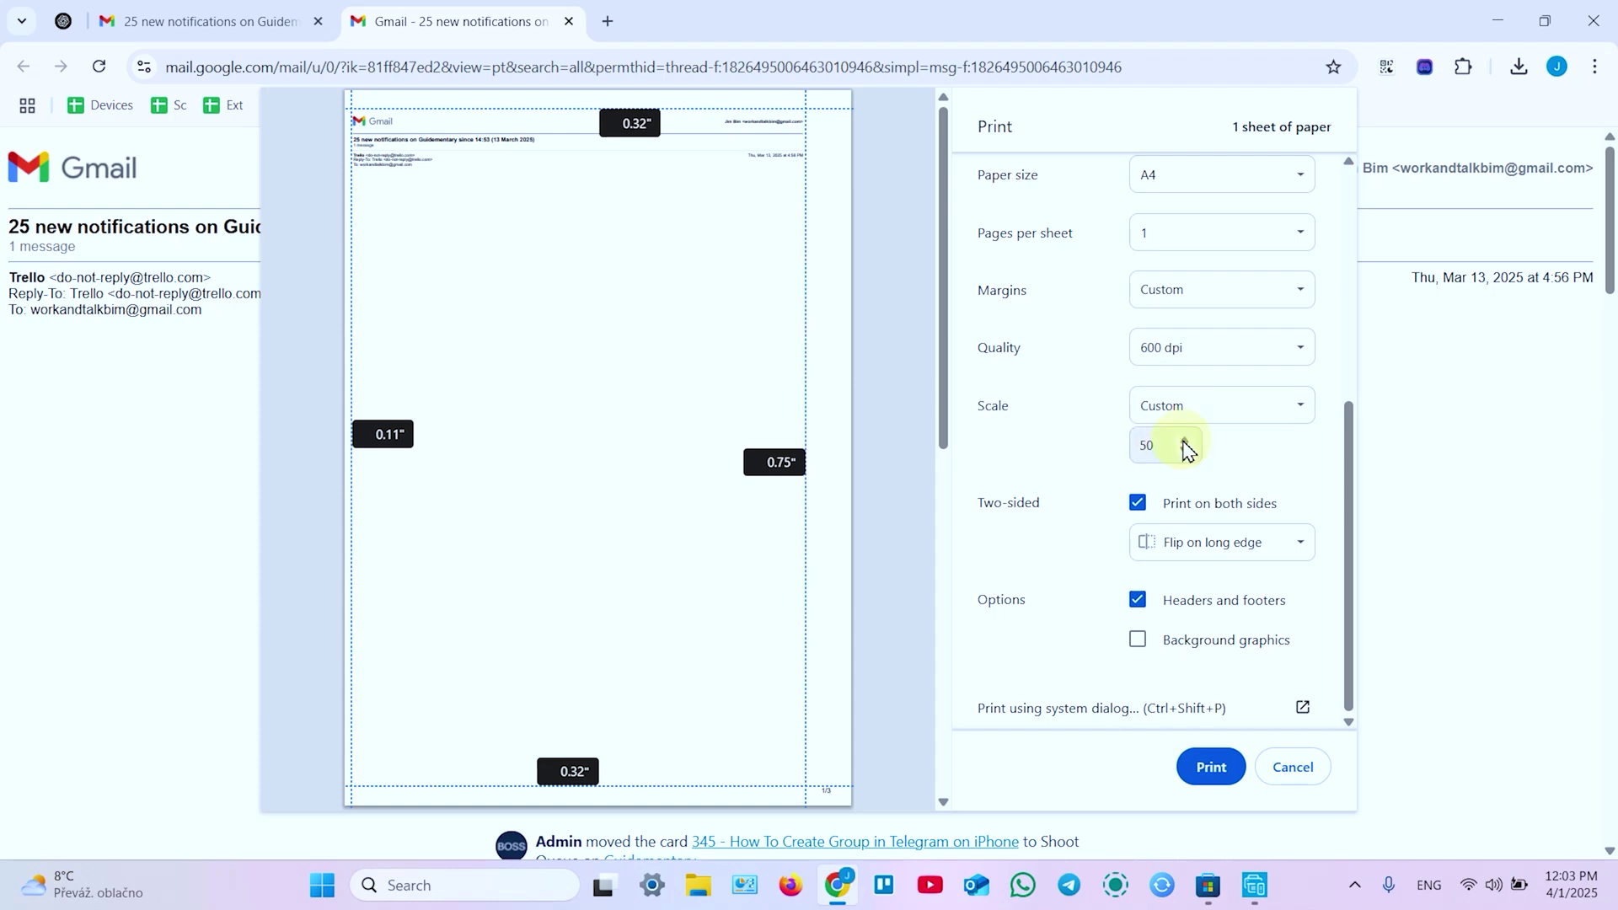
pyautogui.click(1184, 439)
pyautogui.doubleClick(1163, 441)
pyautogui.press('BackSpace')
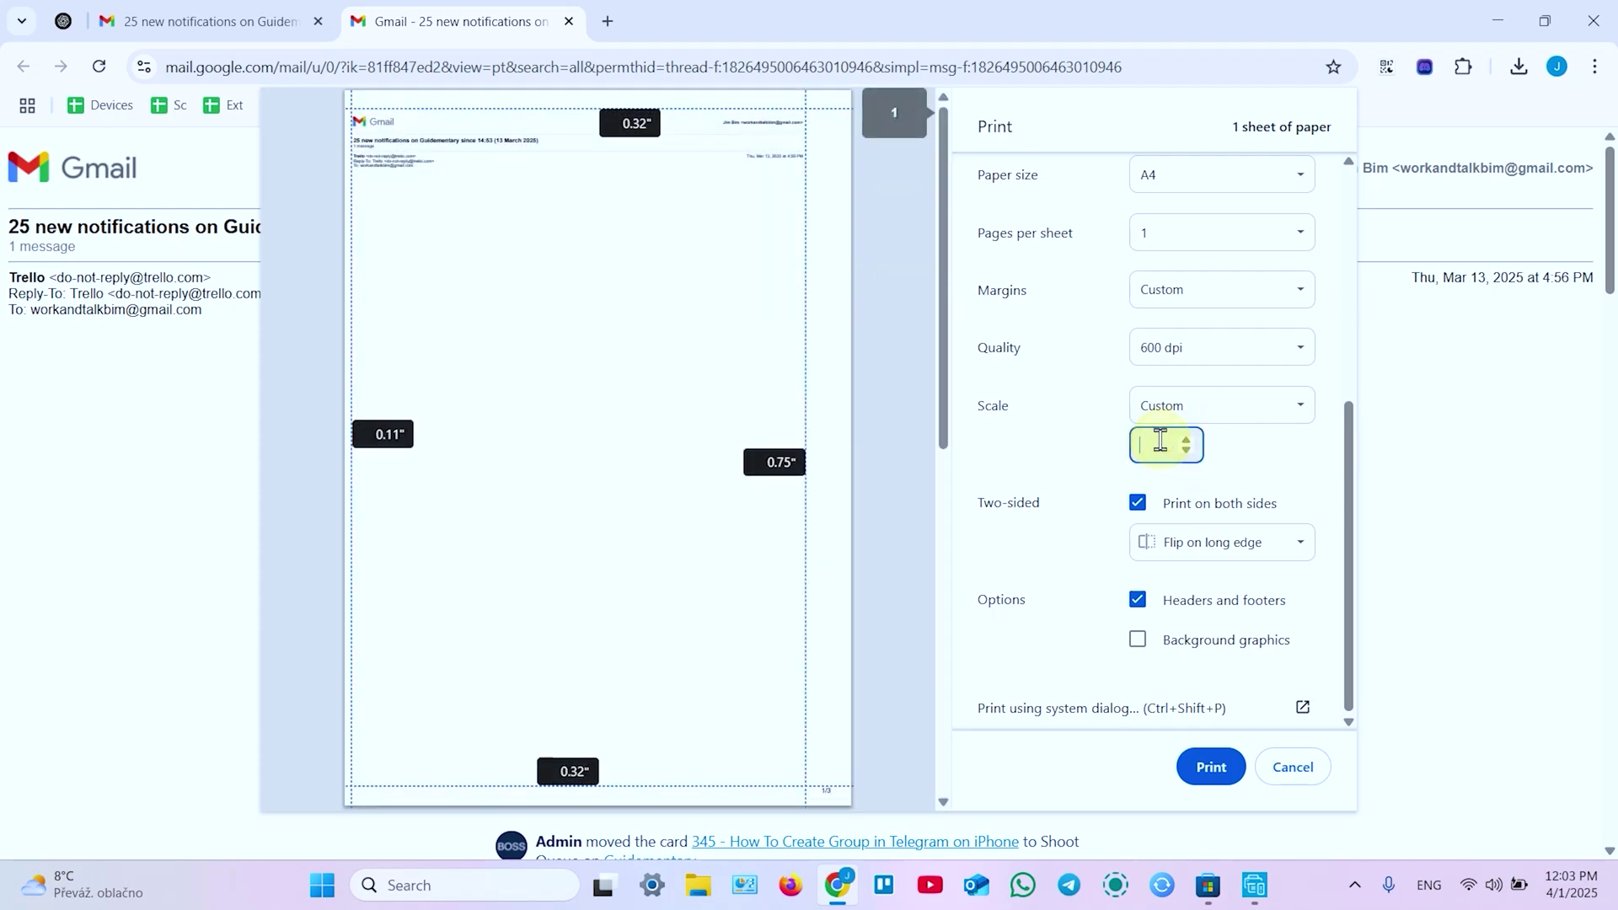
pyautogui.write('100')
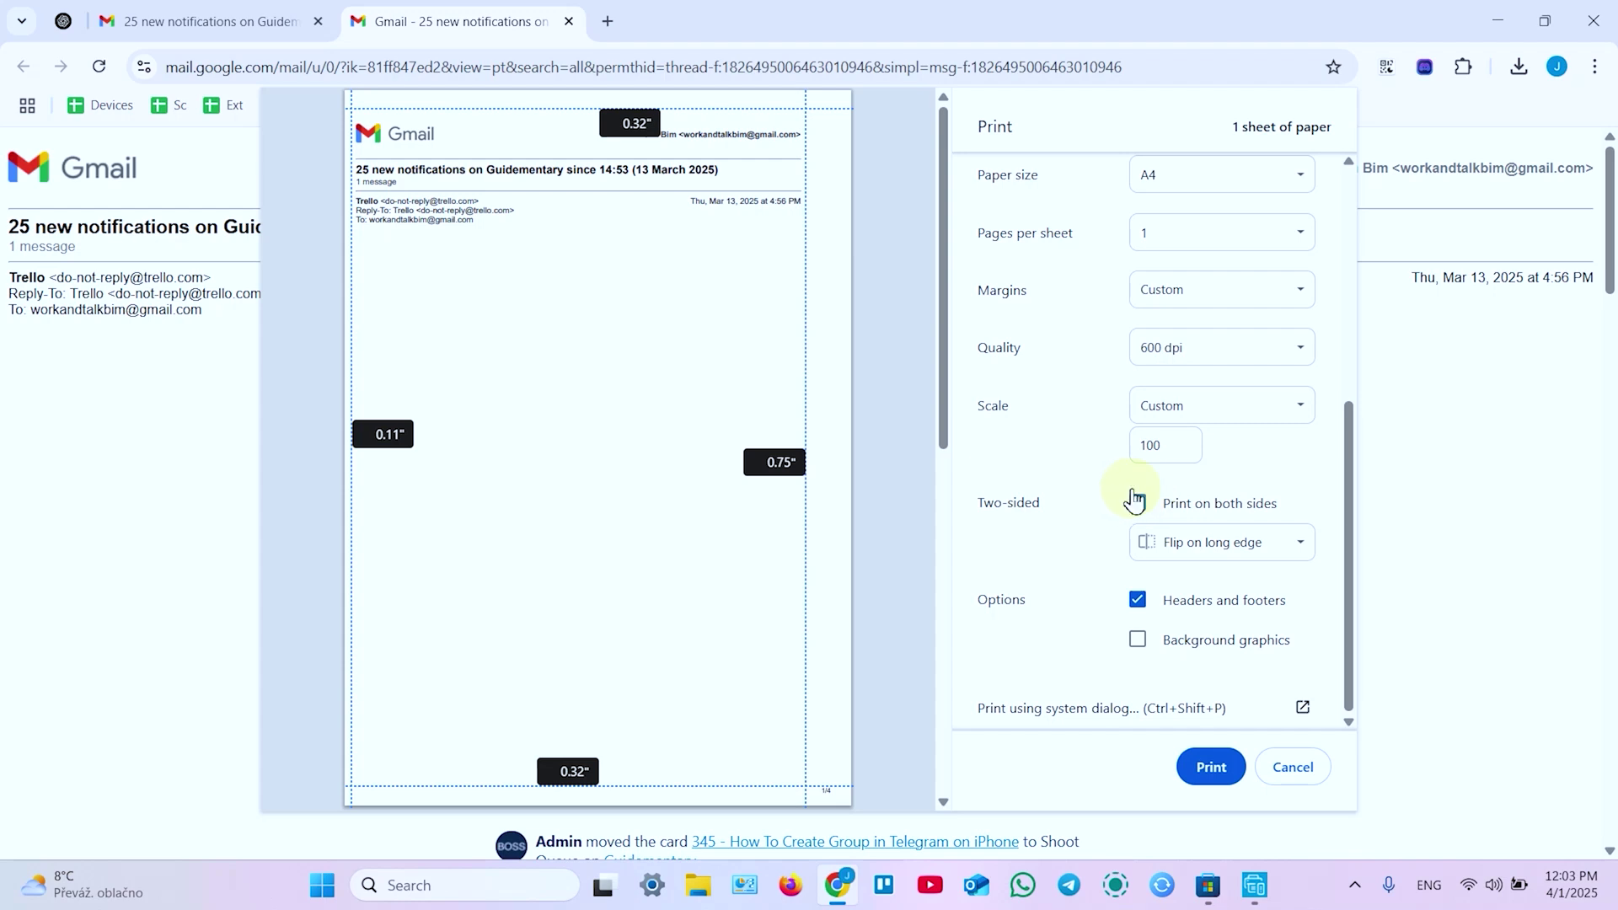
# Set two-sided printing to Flip on long edge after trying Flip on short edge.
pyautogui.click(1207, 553)
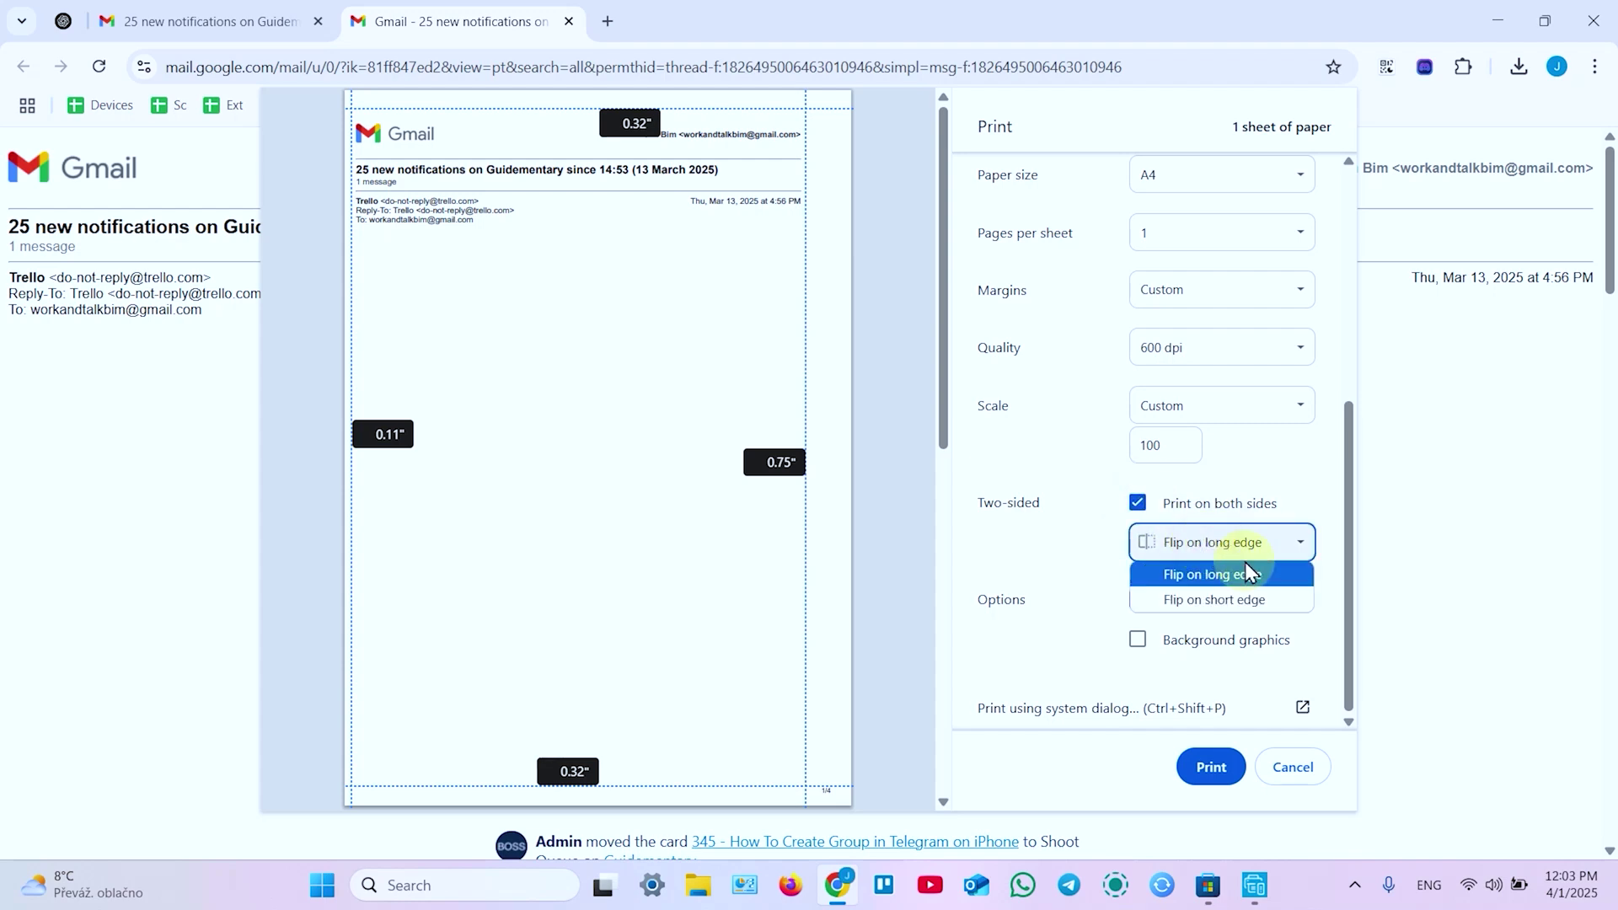
pyautogui.click(1197, 581)
pyautogui.click(1192, 541)
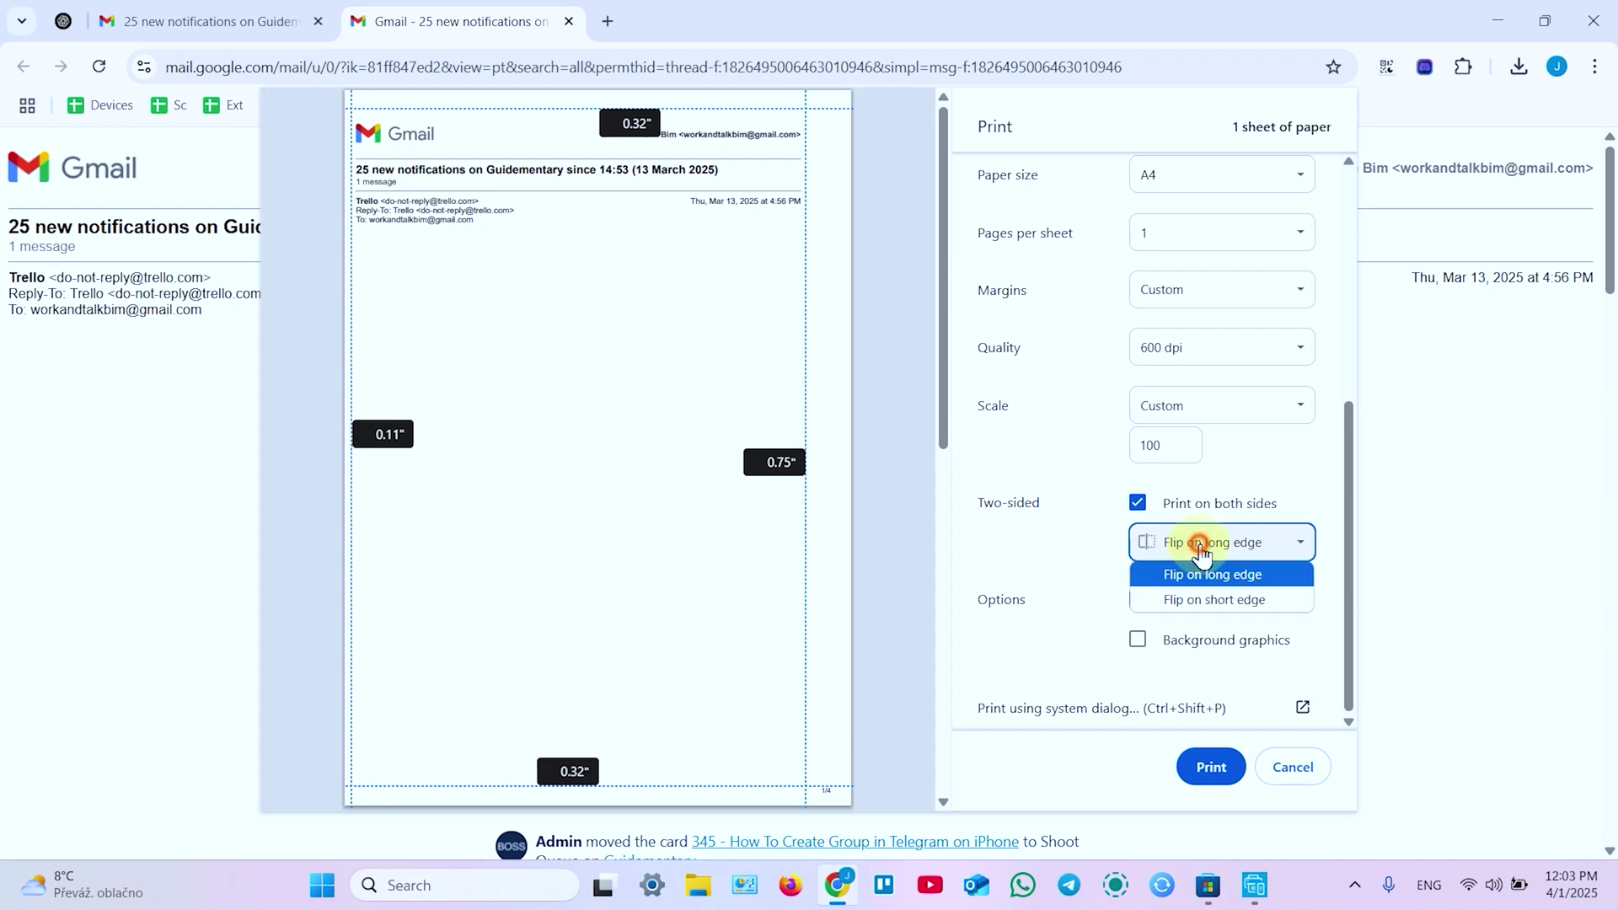
pyautogui.click(1206, 600)
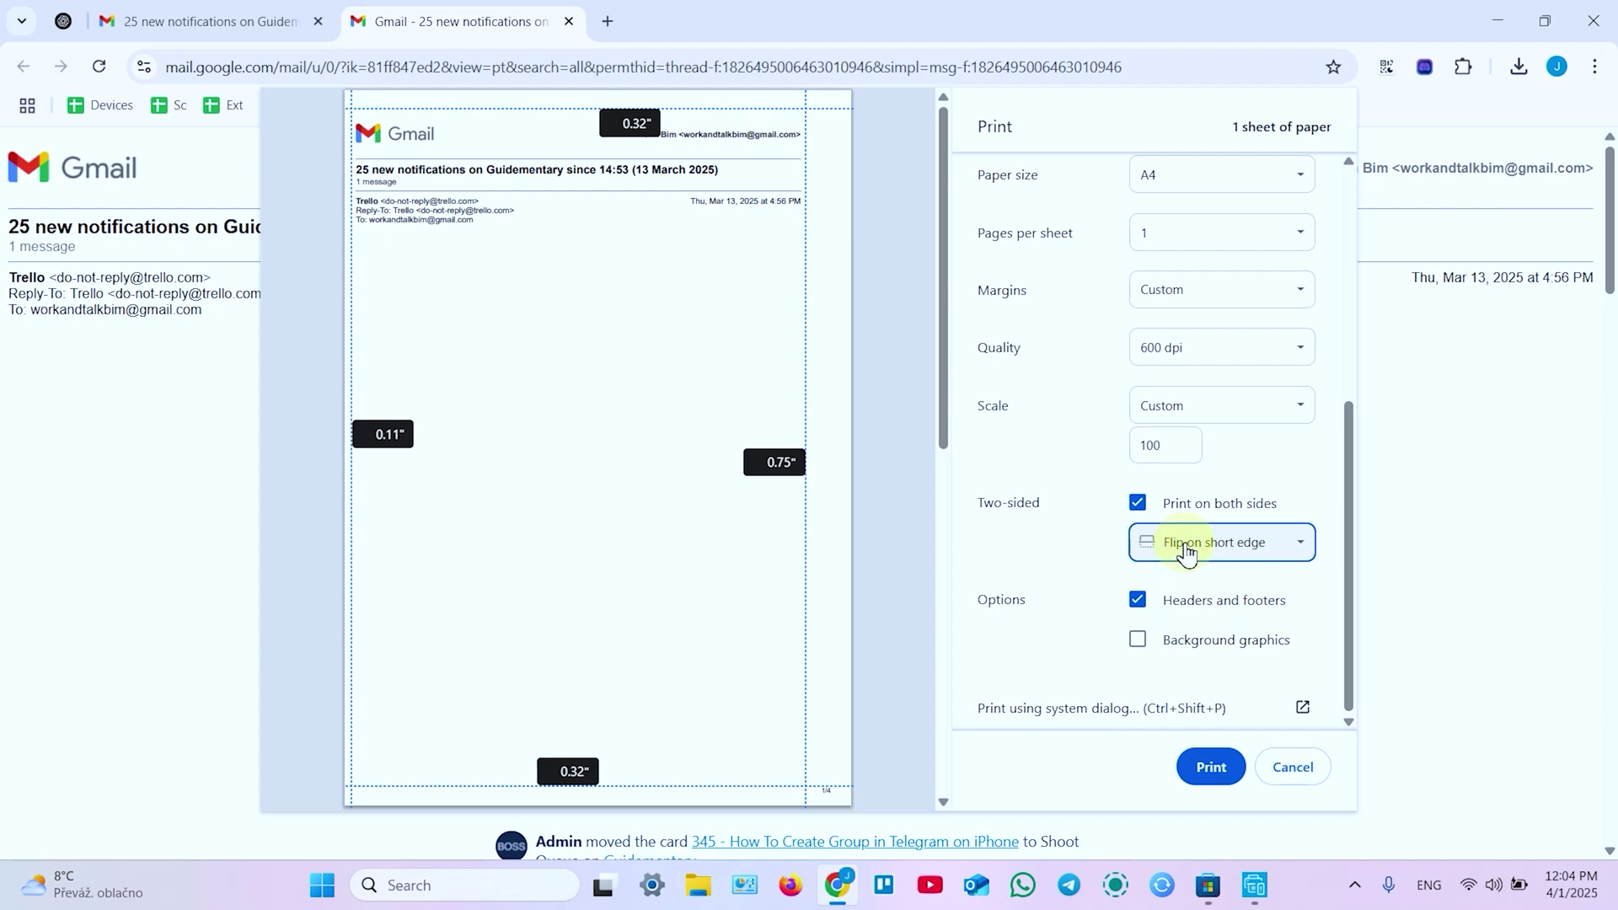
pyautogui.click(1189, 552)
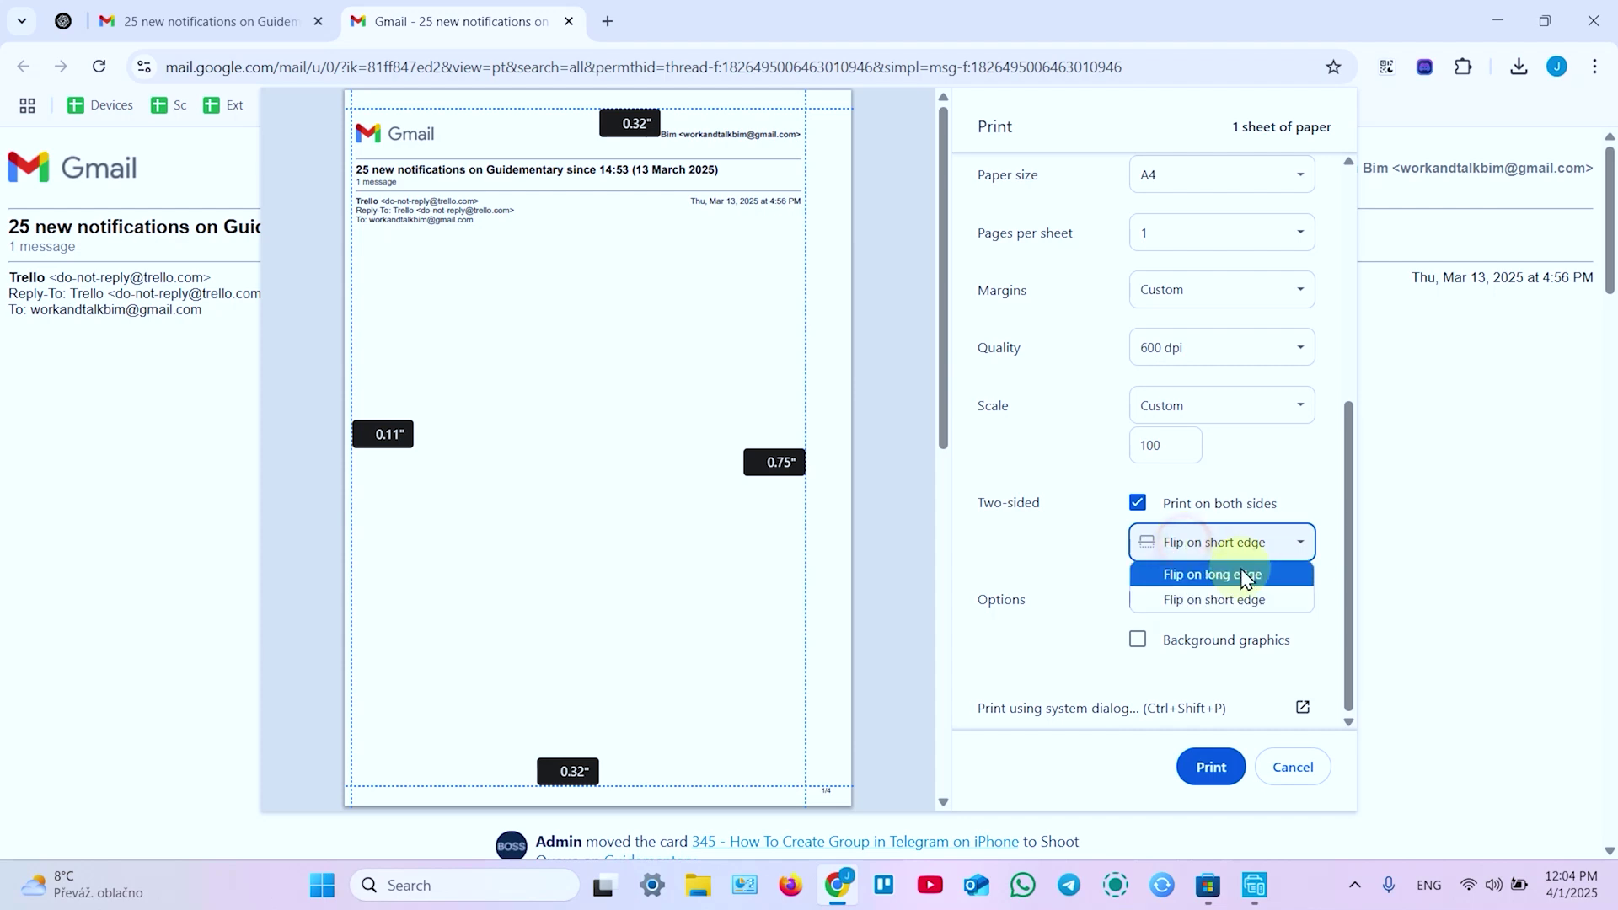
pyautogui.click(1180, 577)
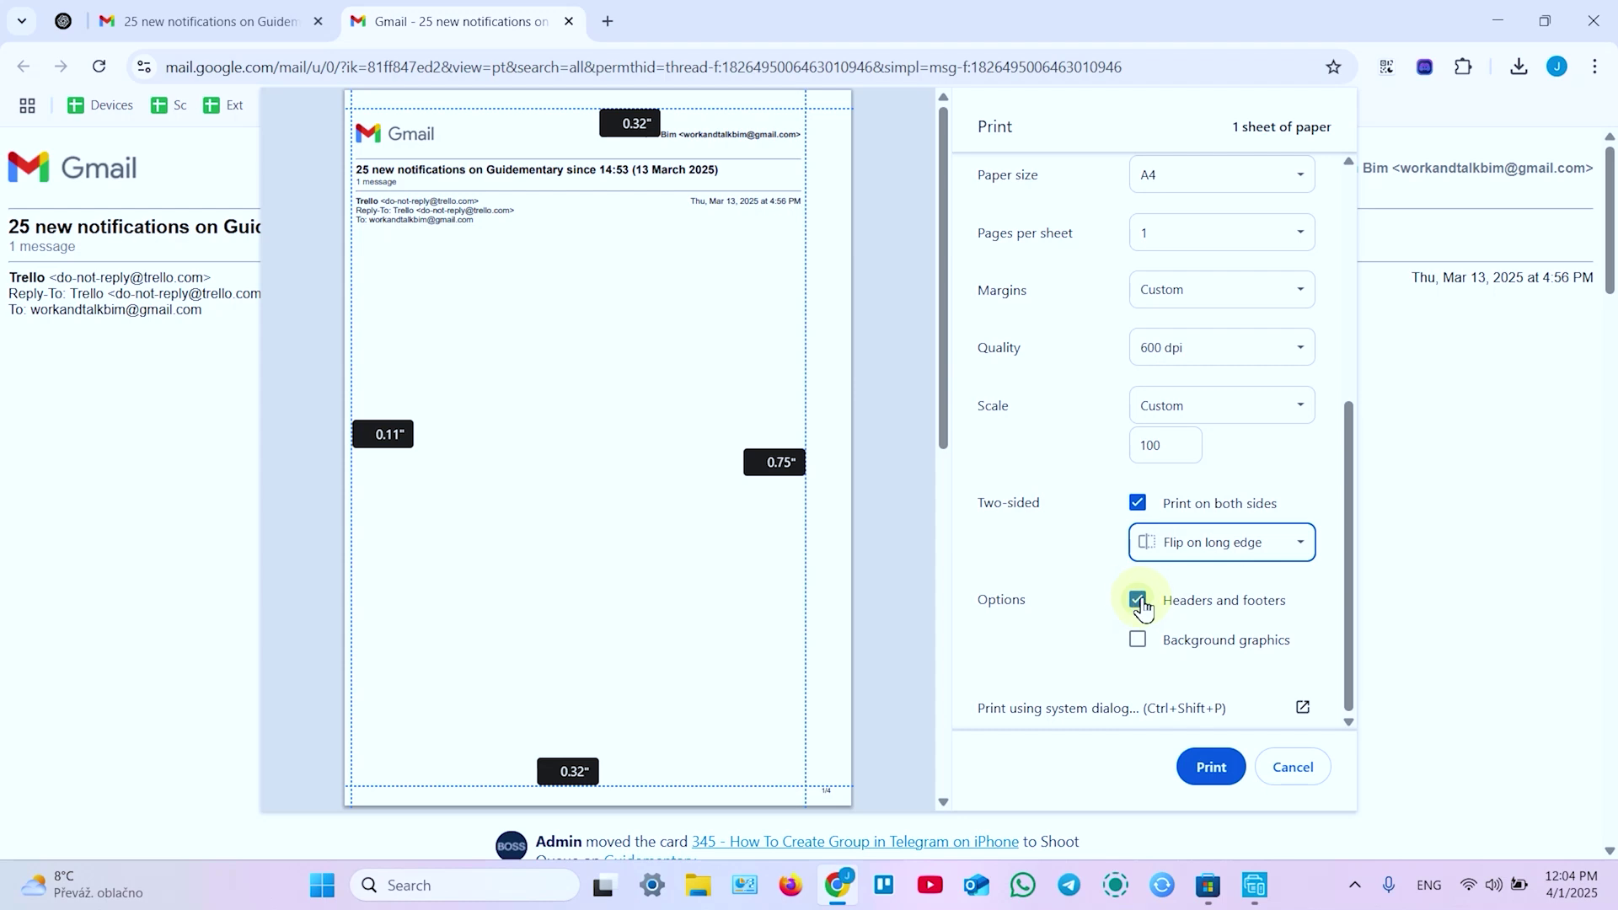
# Leave background graphics unchecked and print the email.
pyautogui.click(1142, 649)
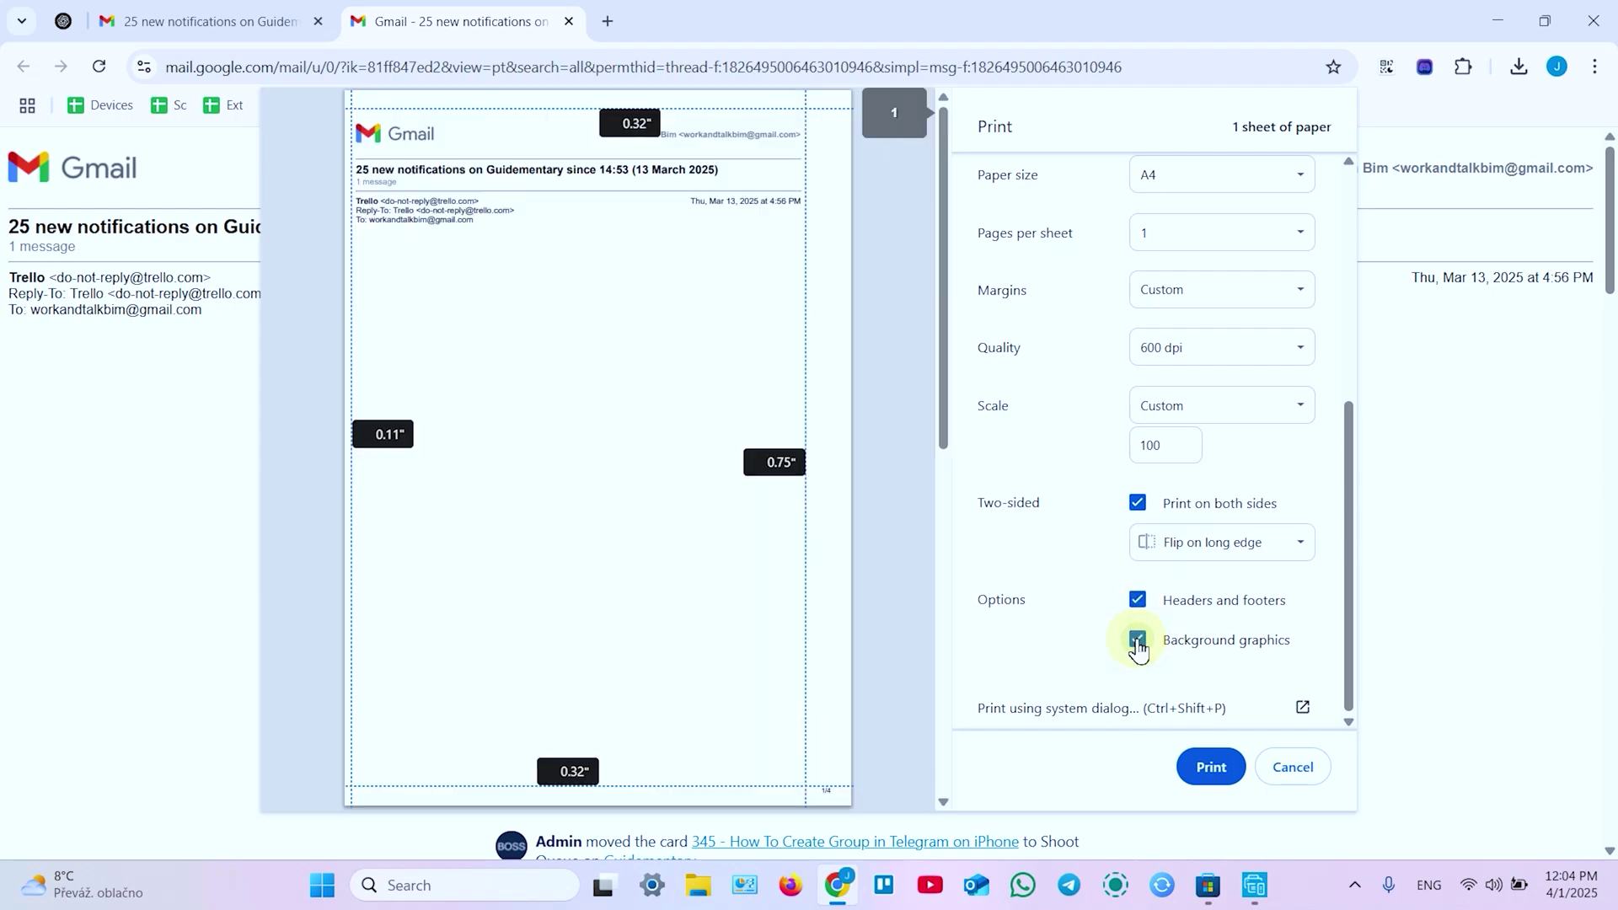
pyautogui.click(1139, 646)
pyautogui.click(1213, 767)
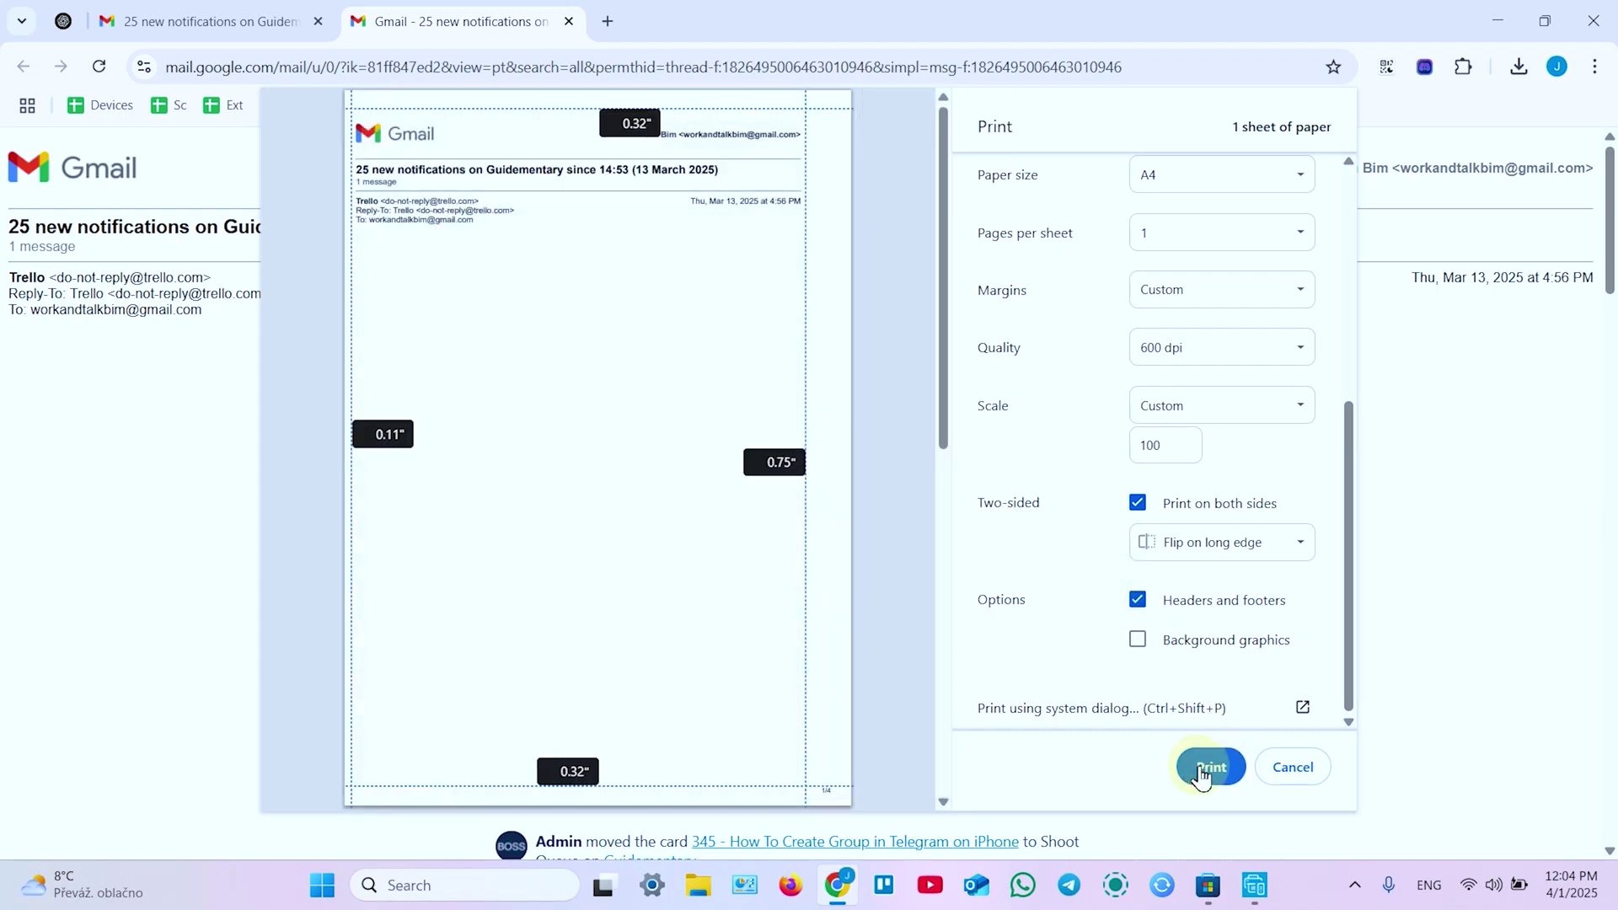
# Send the Trello email print job to the printer.
pyautogui.click(1203, 776)
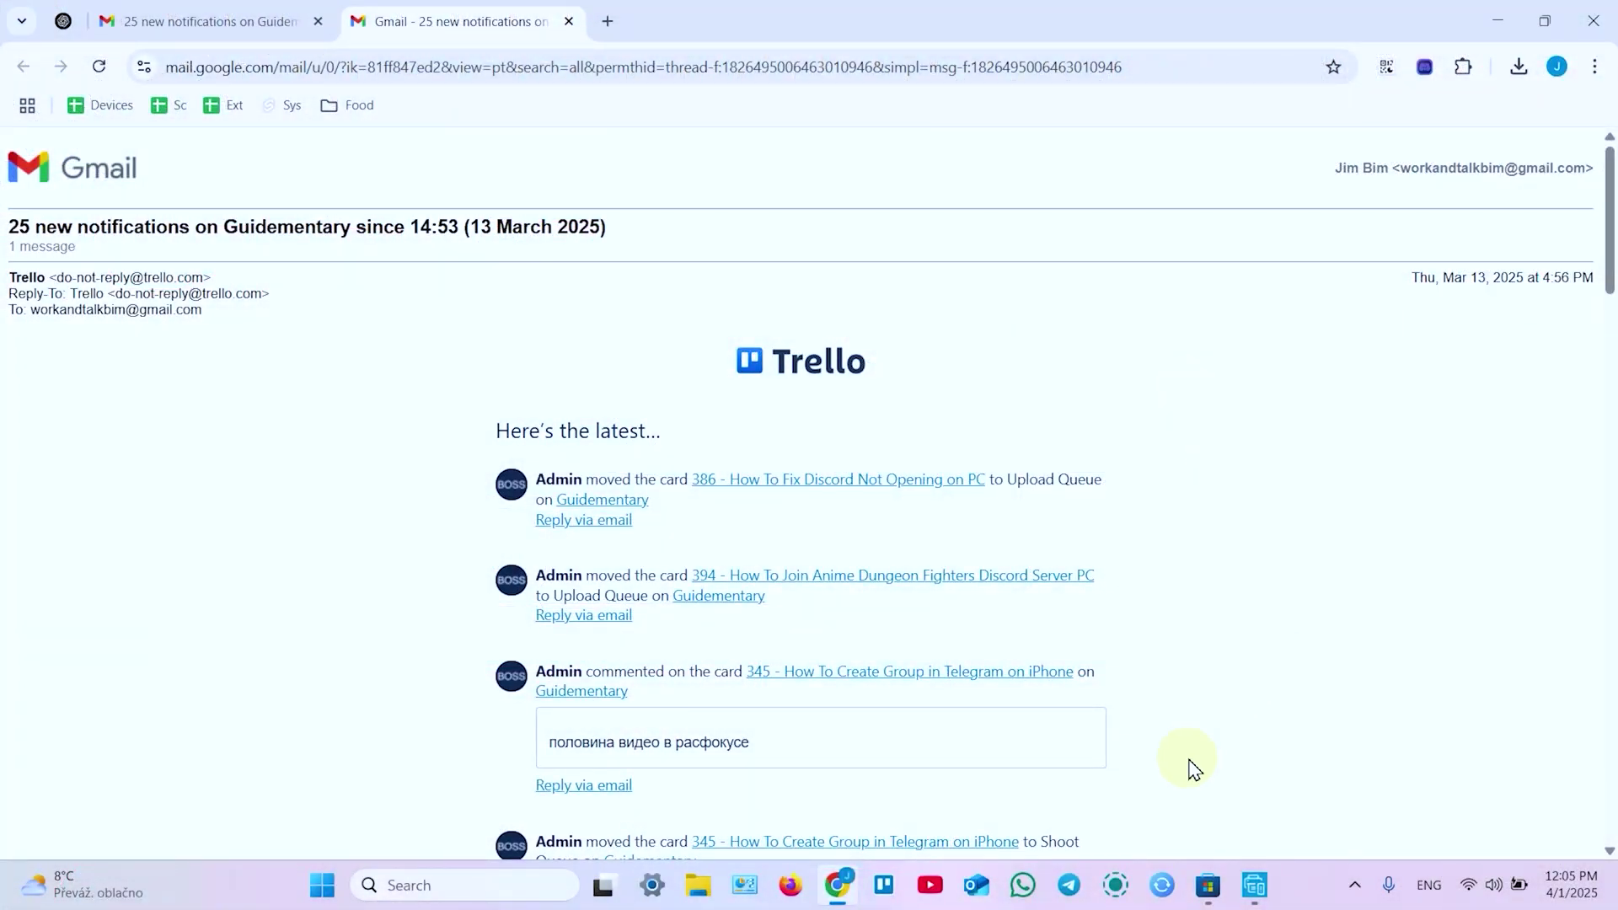
# Open HP Smart's Scan page for the HP Envy 6100e and dismiss the Auto-Enhancements popup.
pyautogui.click(1254, 885)
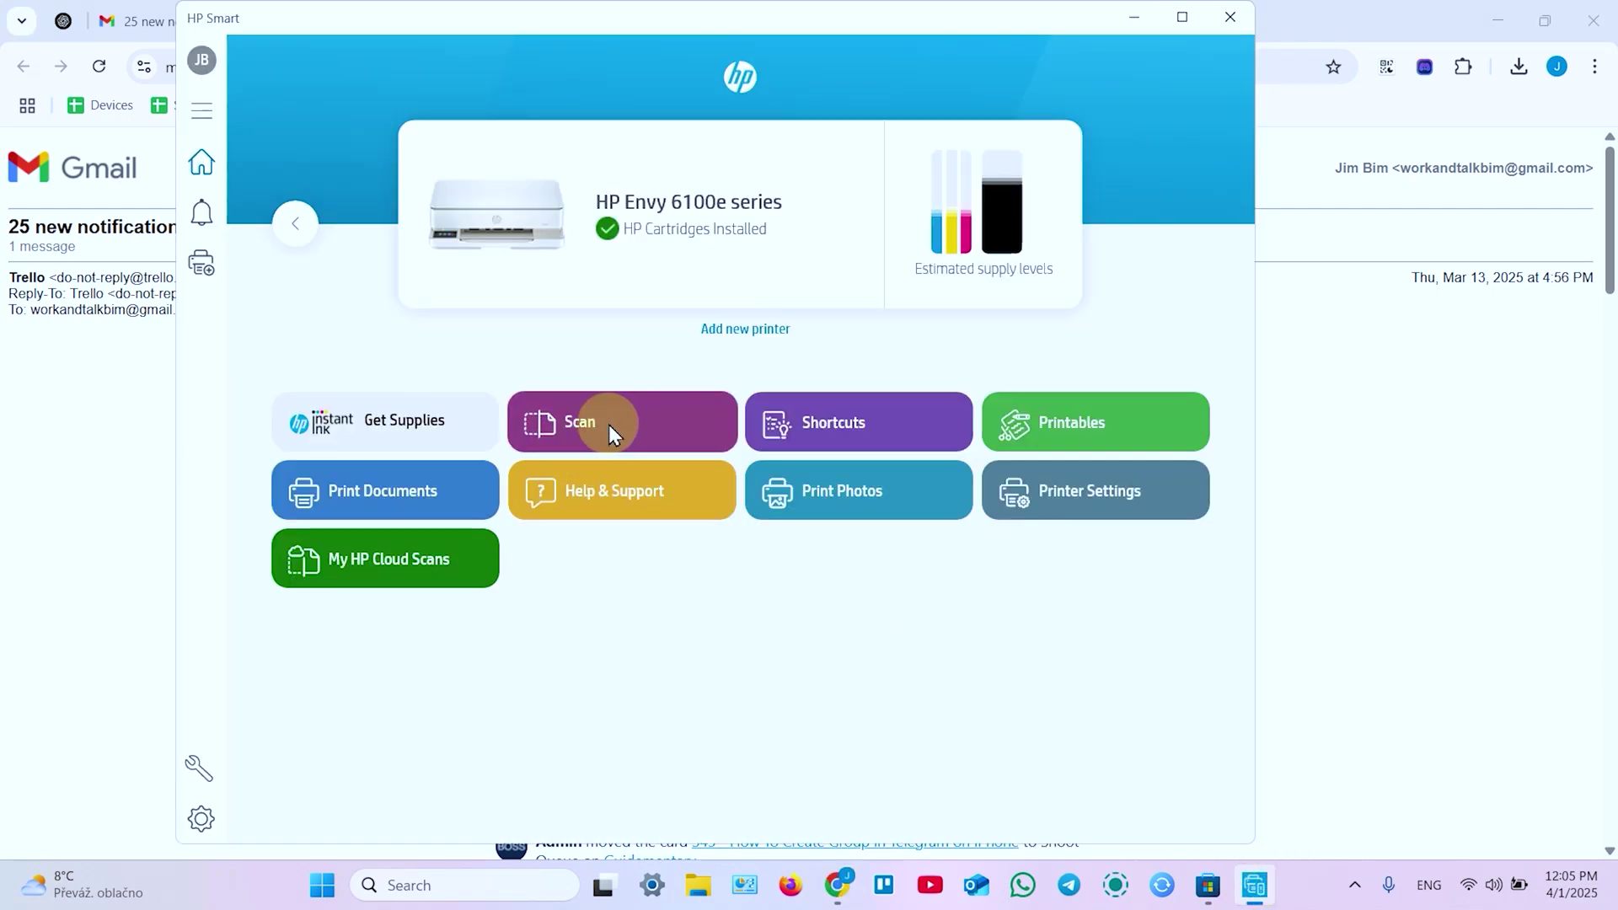
pyautogui.click(660, 418)
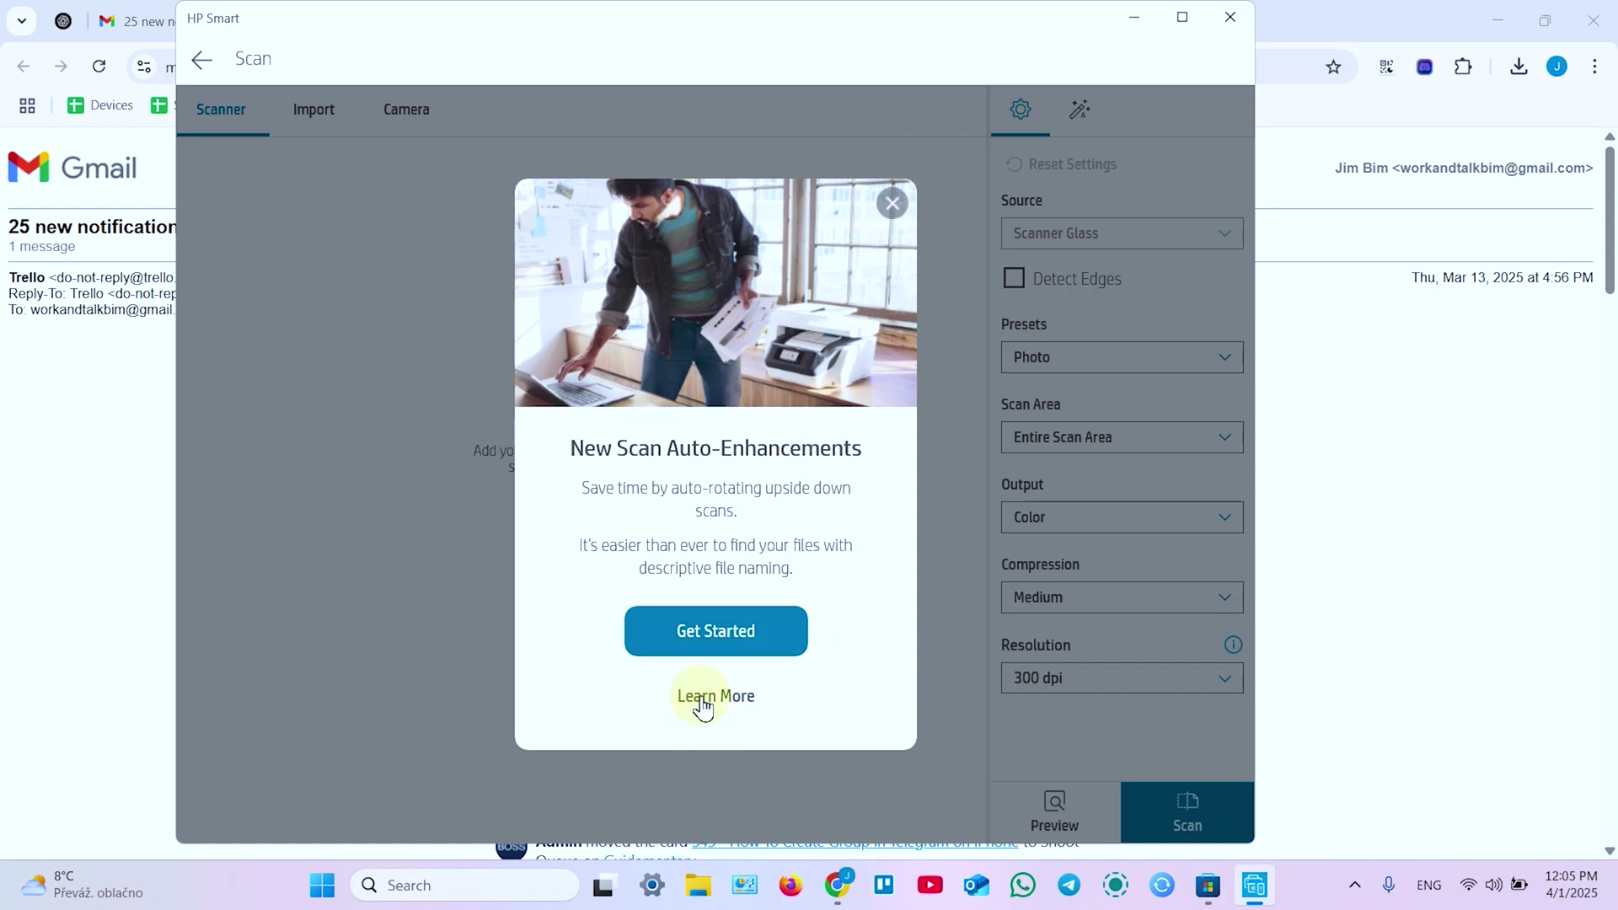
pyautogui.click(894, 202)
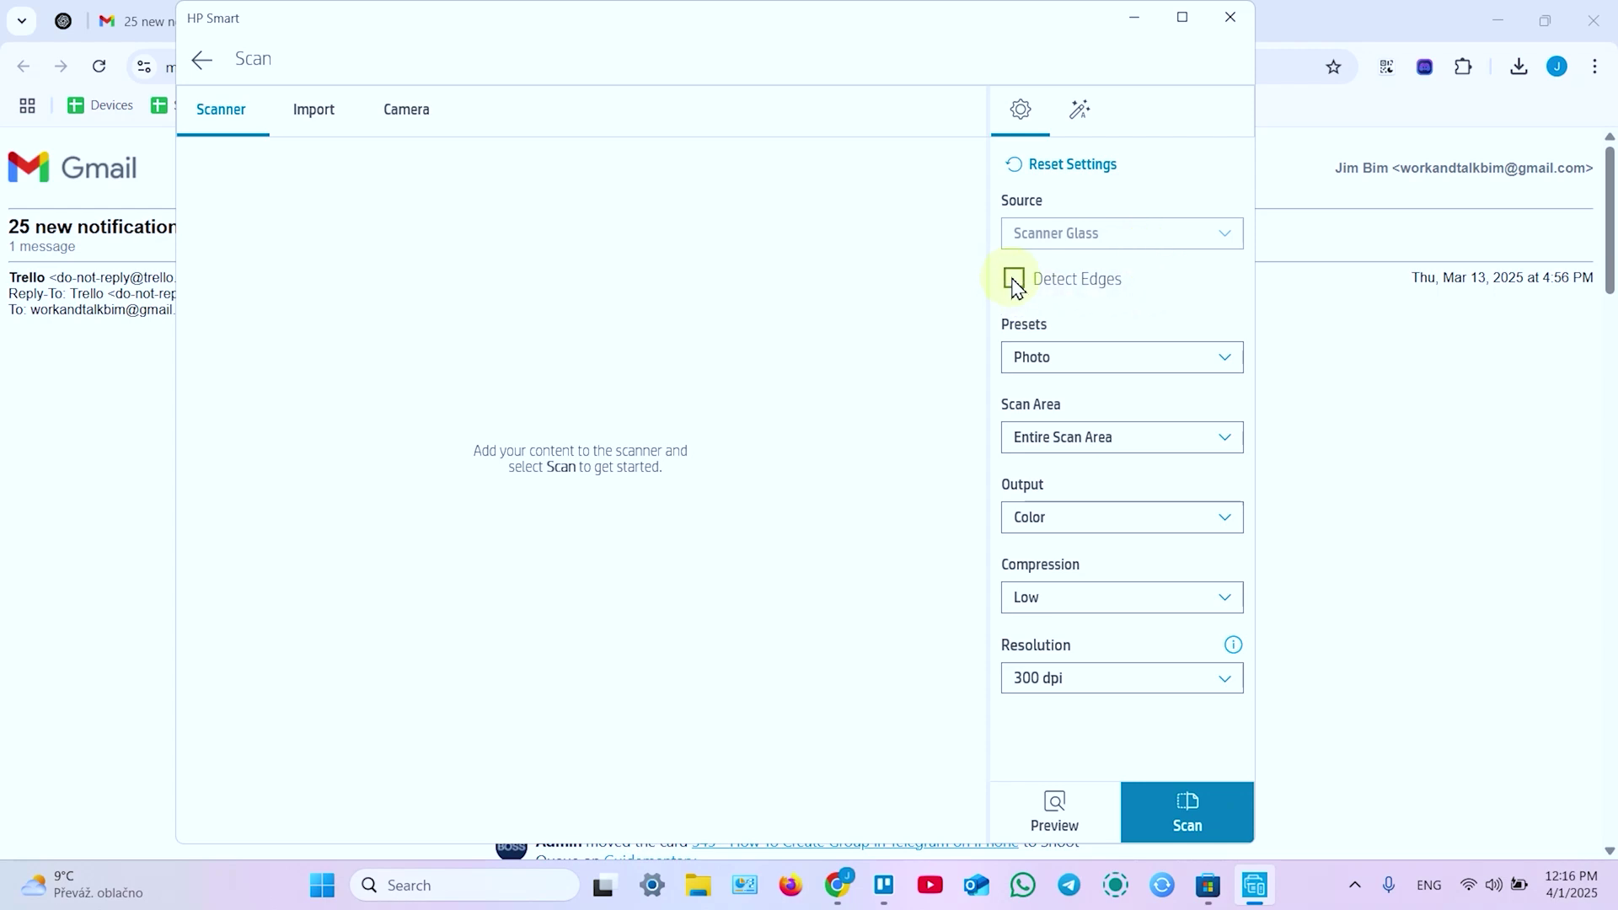
# Turn on Detect Edges, pick the Document preset and set Scan Area to Entire Scan Area.
pyautogui.click(1016, 281)
pyautogui.click(1087, 357)
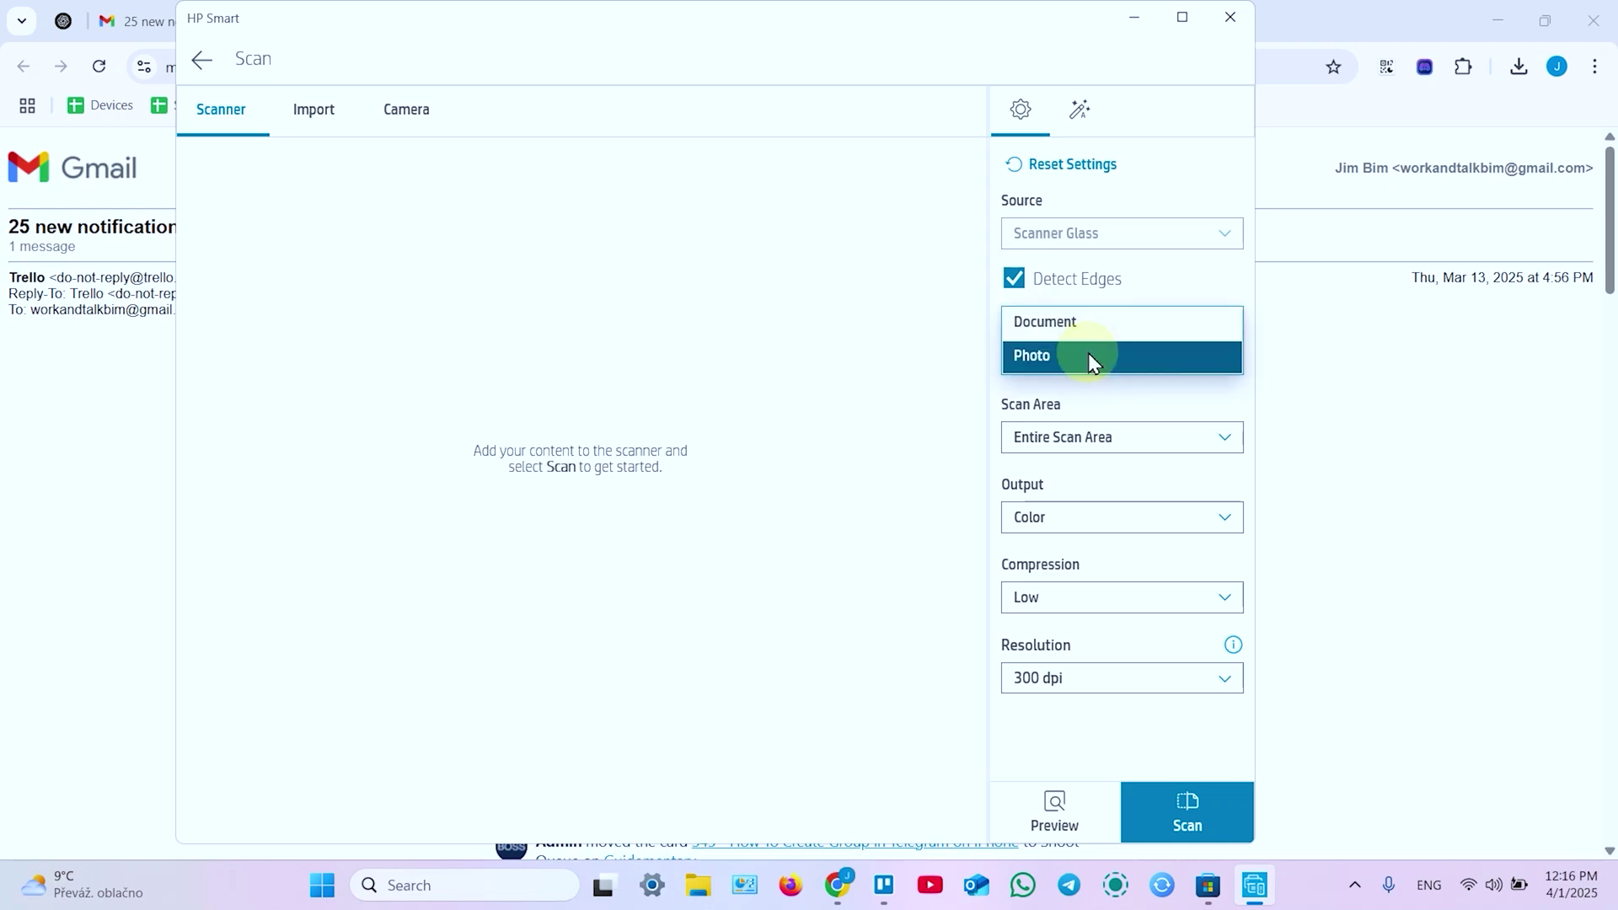
pyautogui.click(1083, 328)
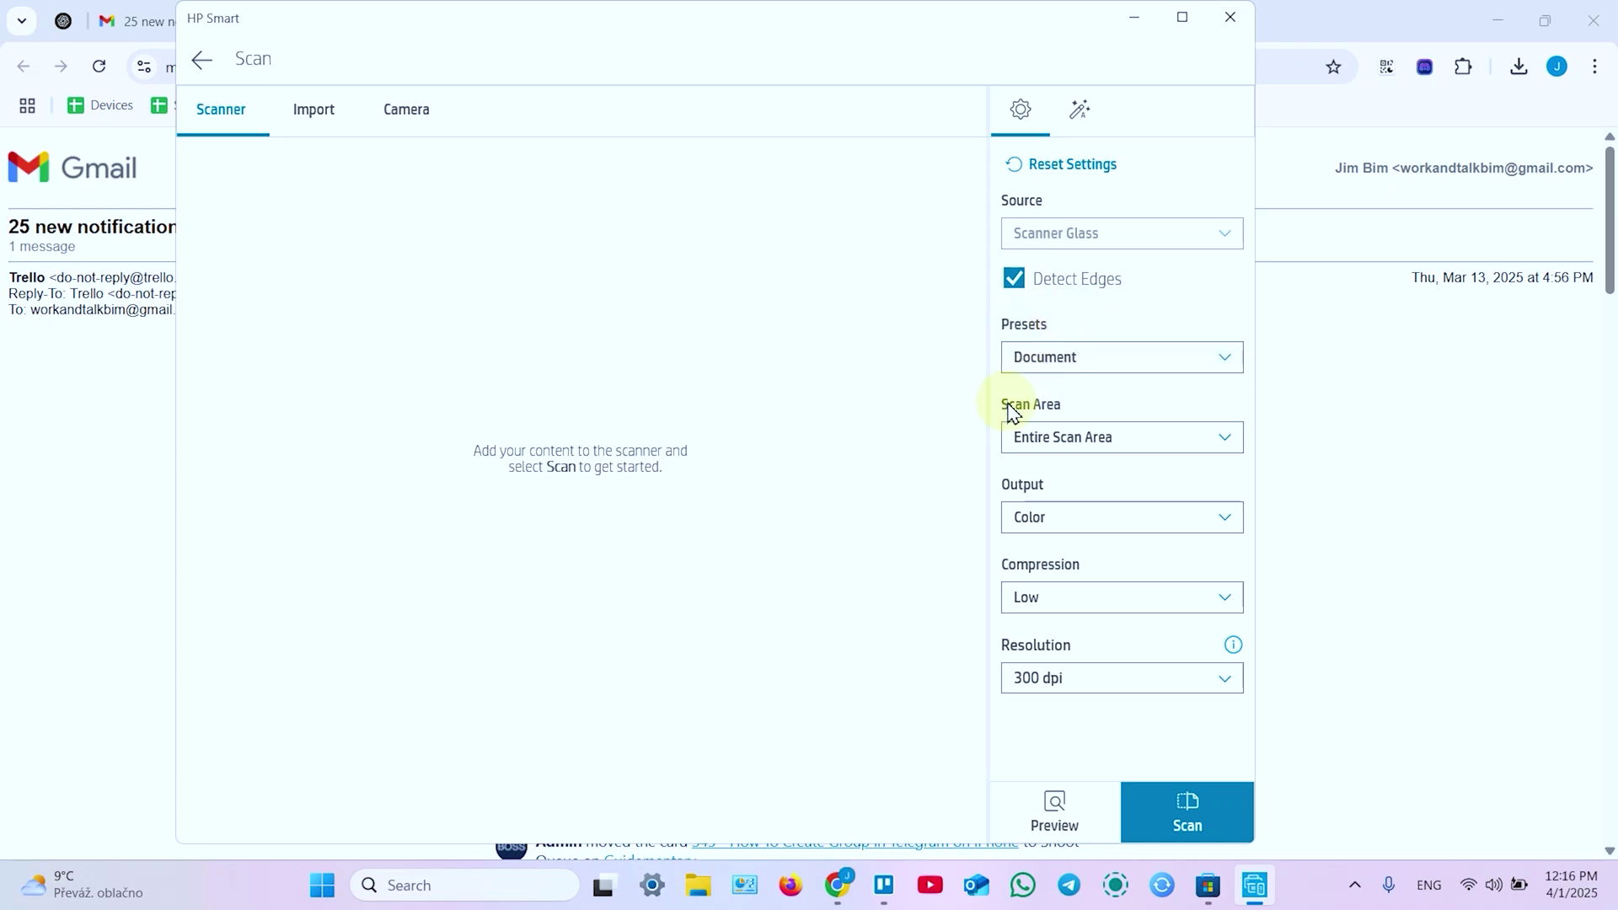
pyautogui.click(1098, 441)
pyautogui.click(1060, 504)
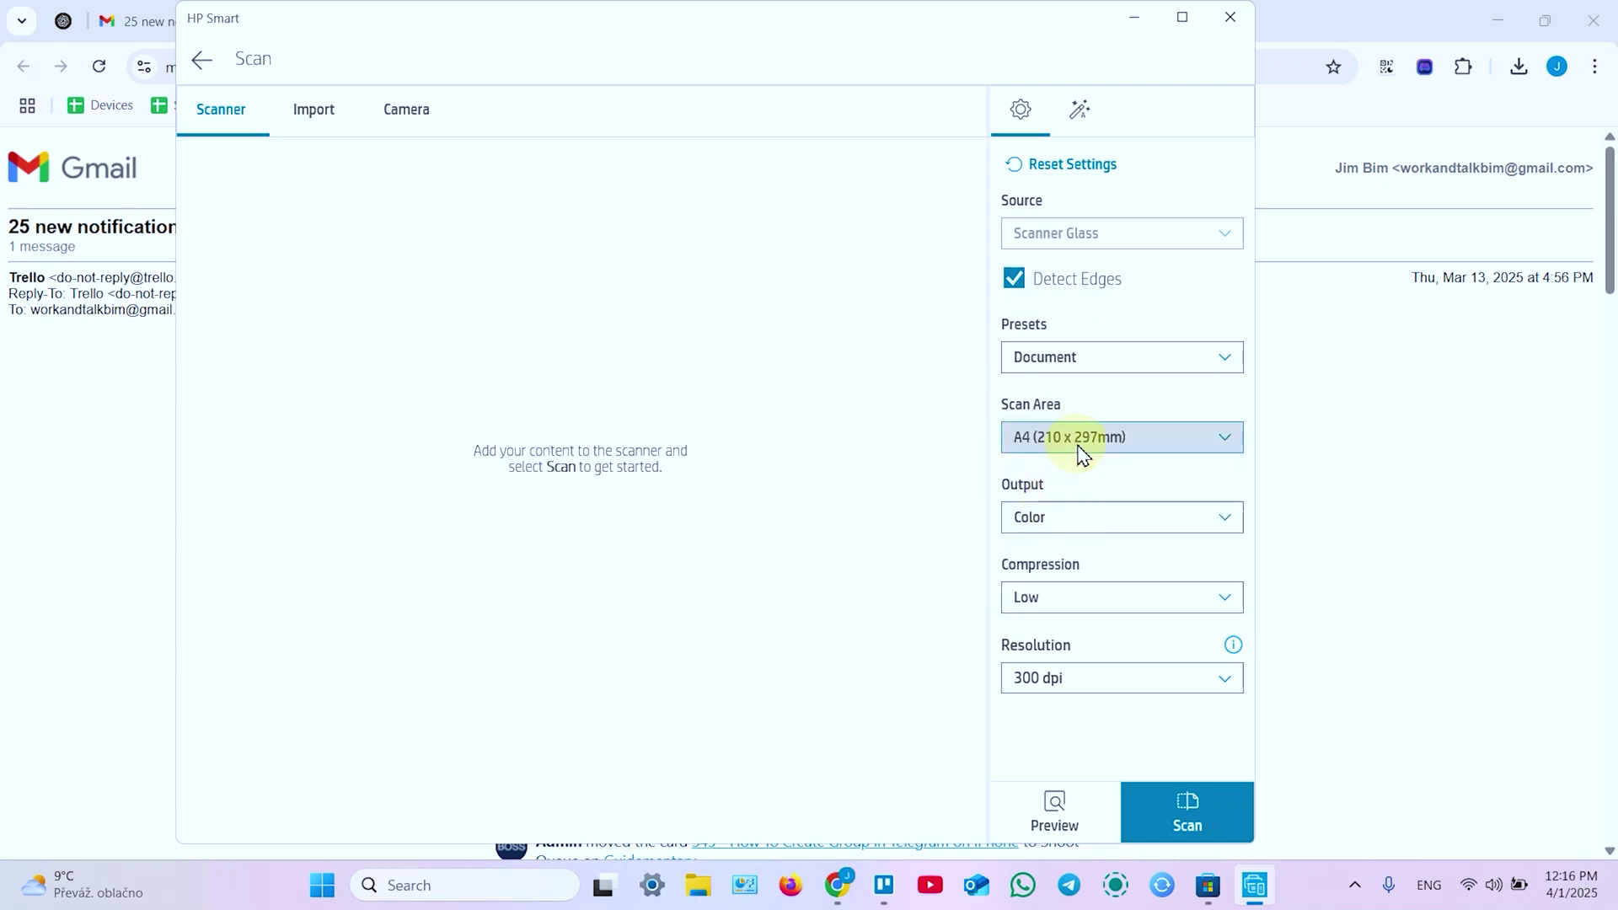
pyautogui.click(1080, 444)
pyautogui.click(1068, 373)
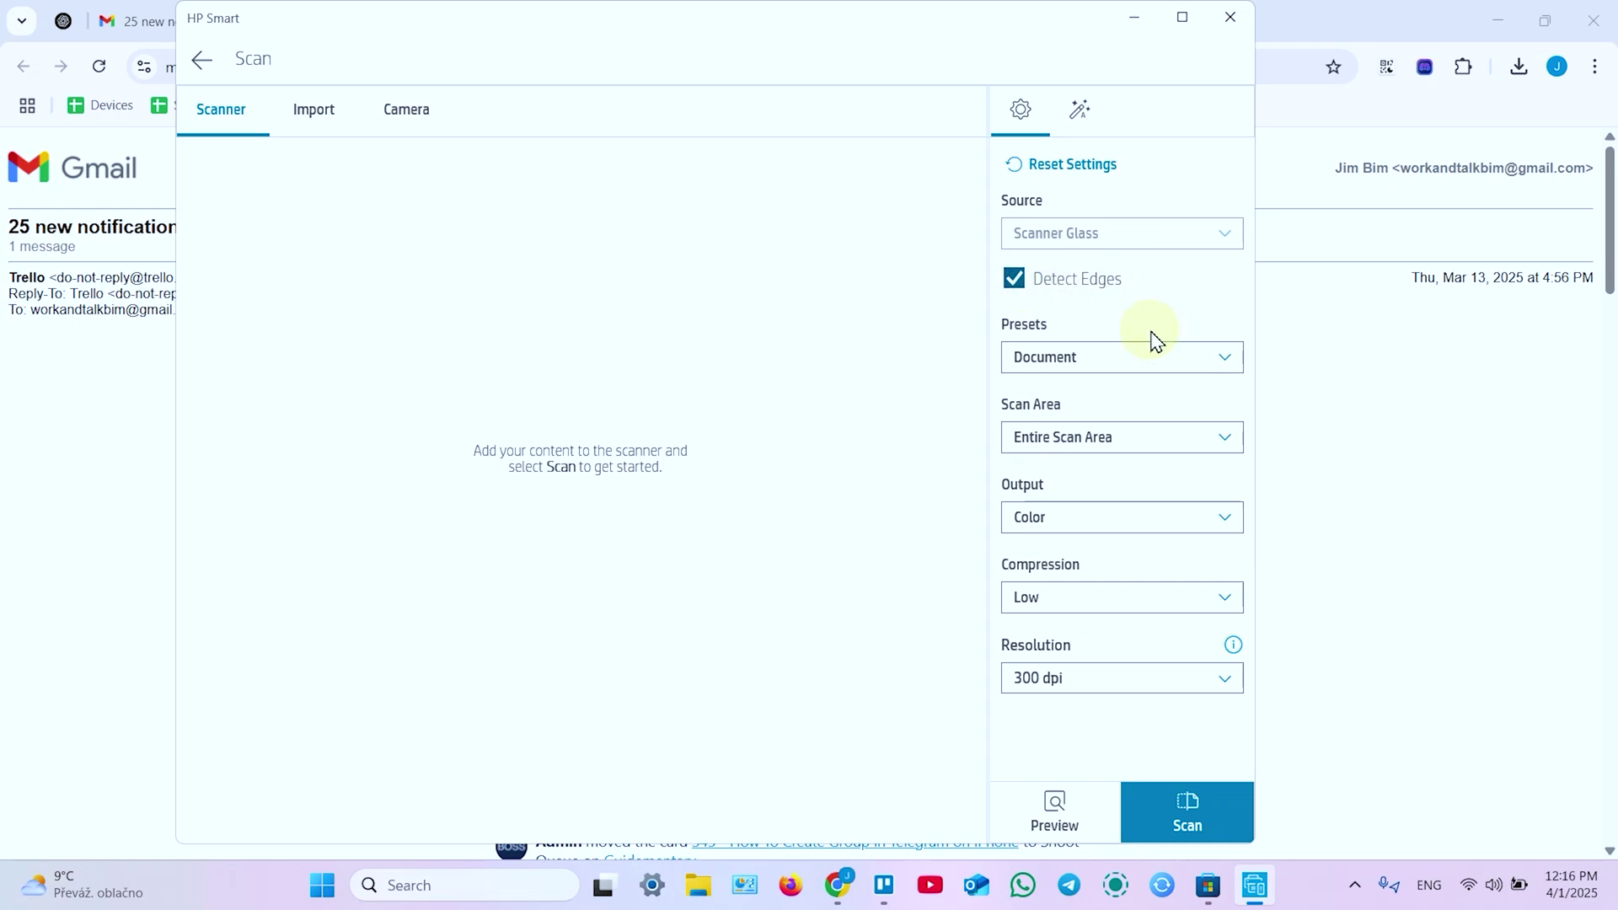
# Set output to Color, compression to Medium and resolution to 300 dpi.
pyautogui.click(1045, 519)
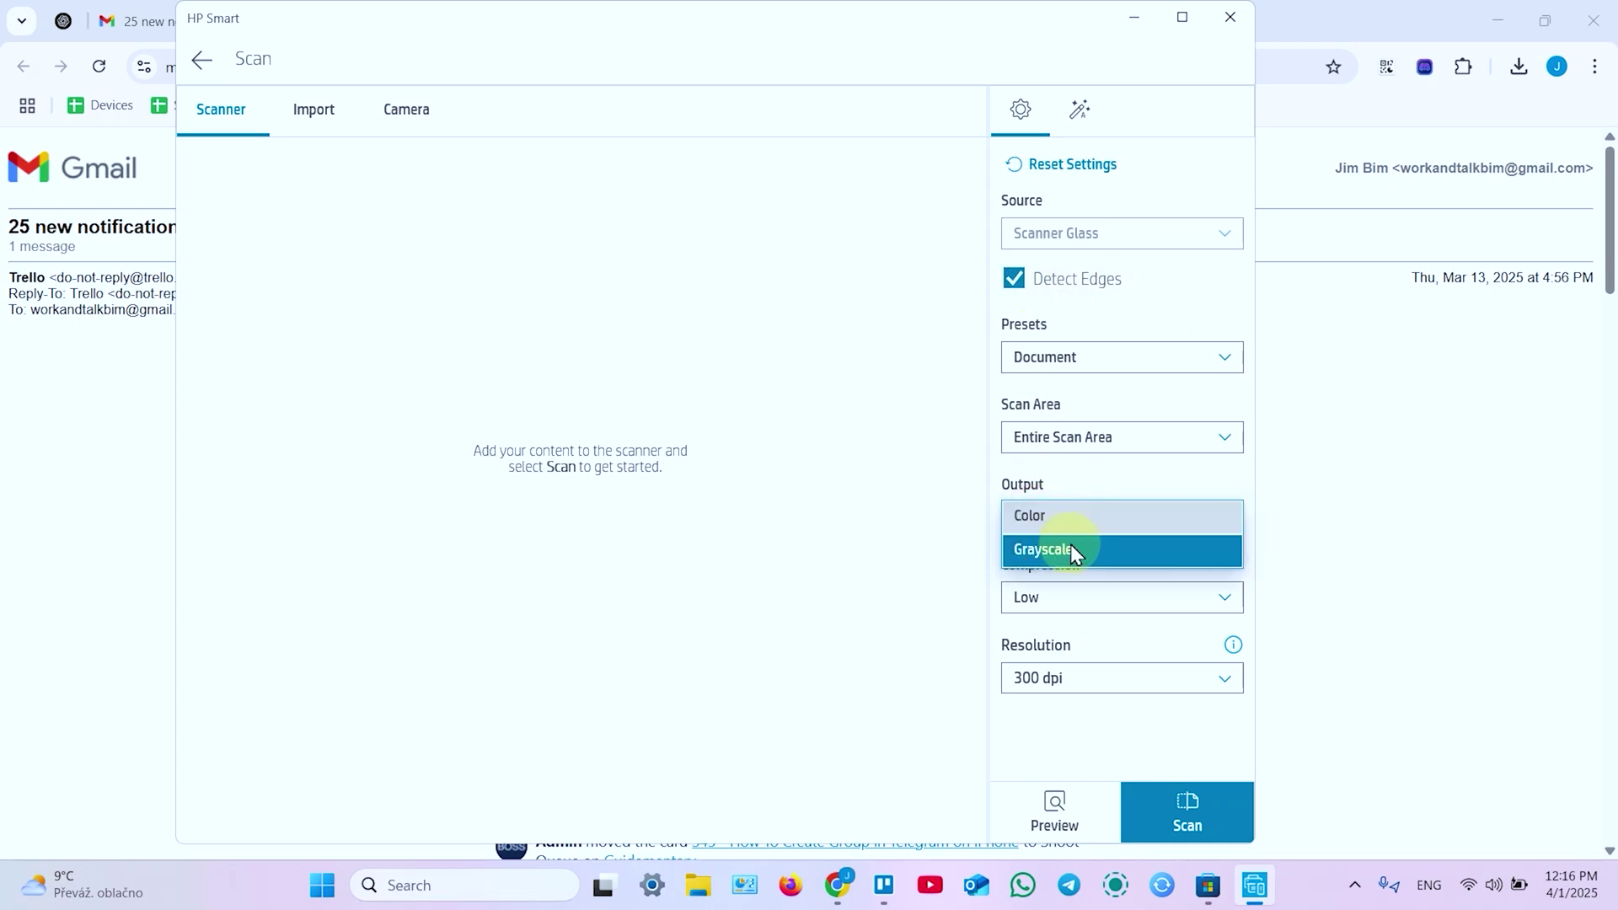
pyautogui.click(1055, 517)
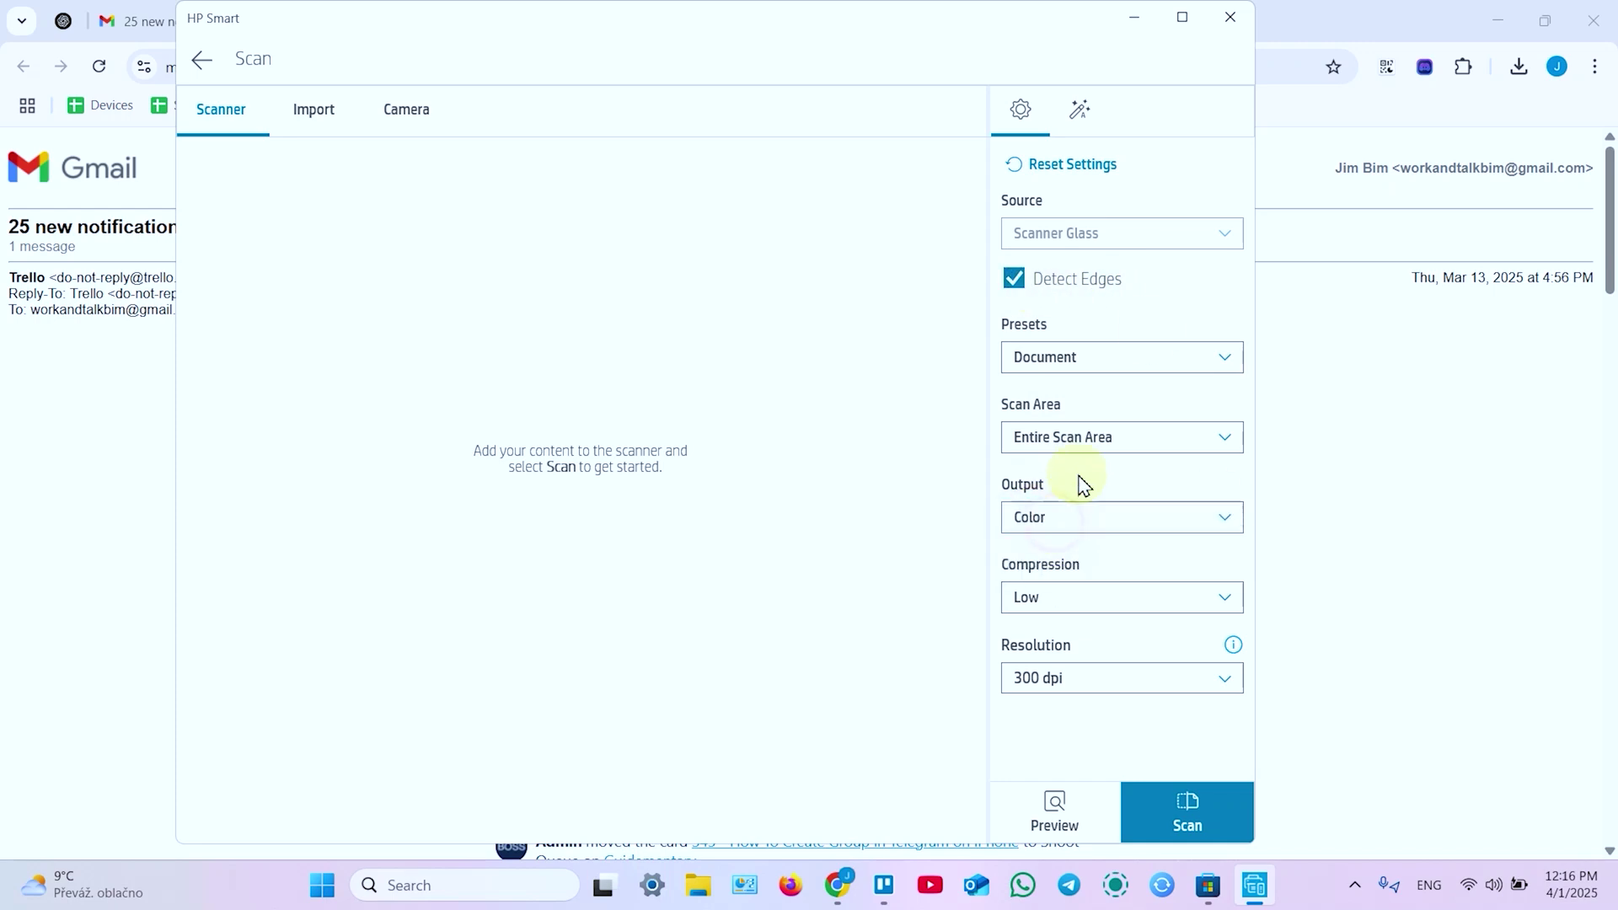
pyautogui.click(1063, 604)
pyautogui.click(1064, 634)
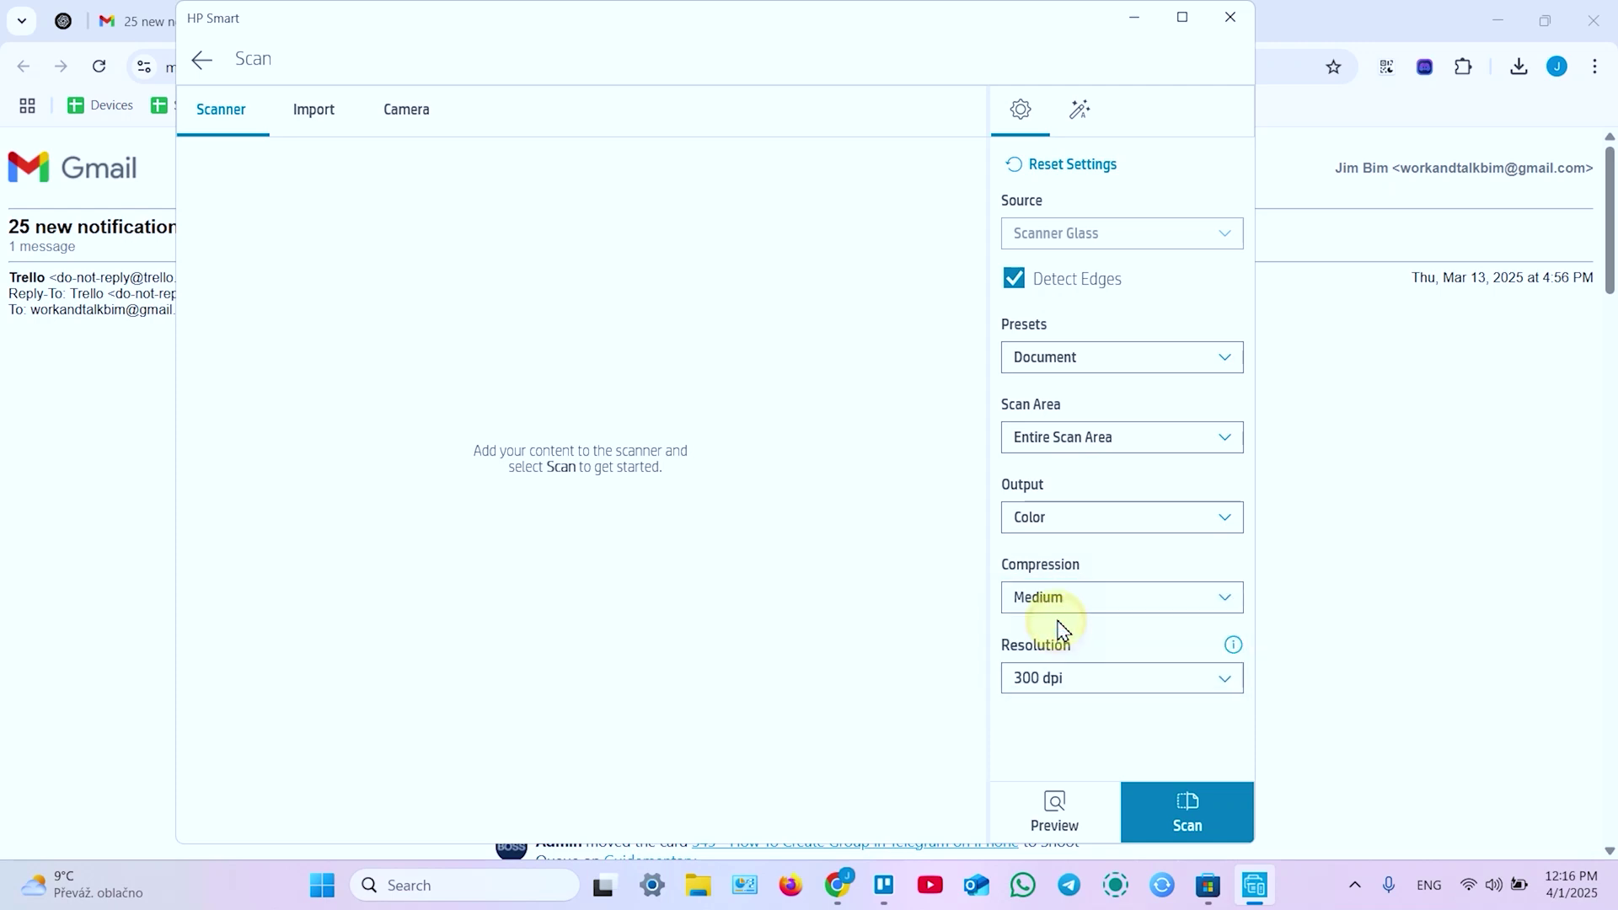
pyautogui.click(1054, 680)
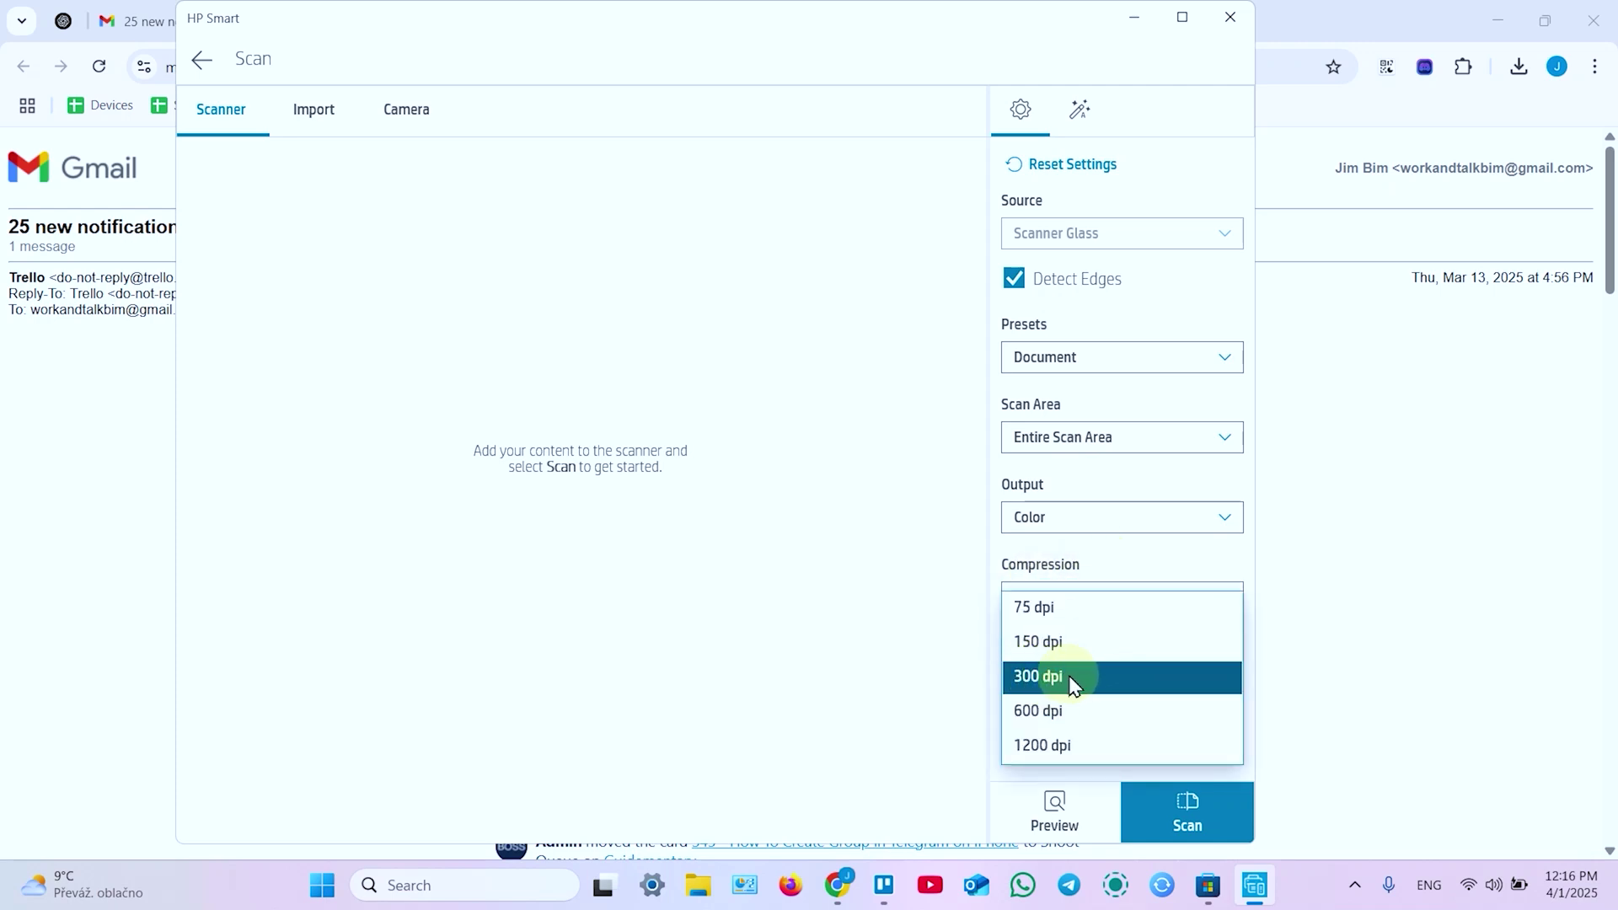
pyautogui.click(1068, 681)
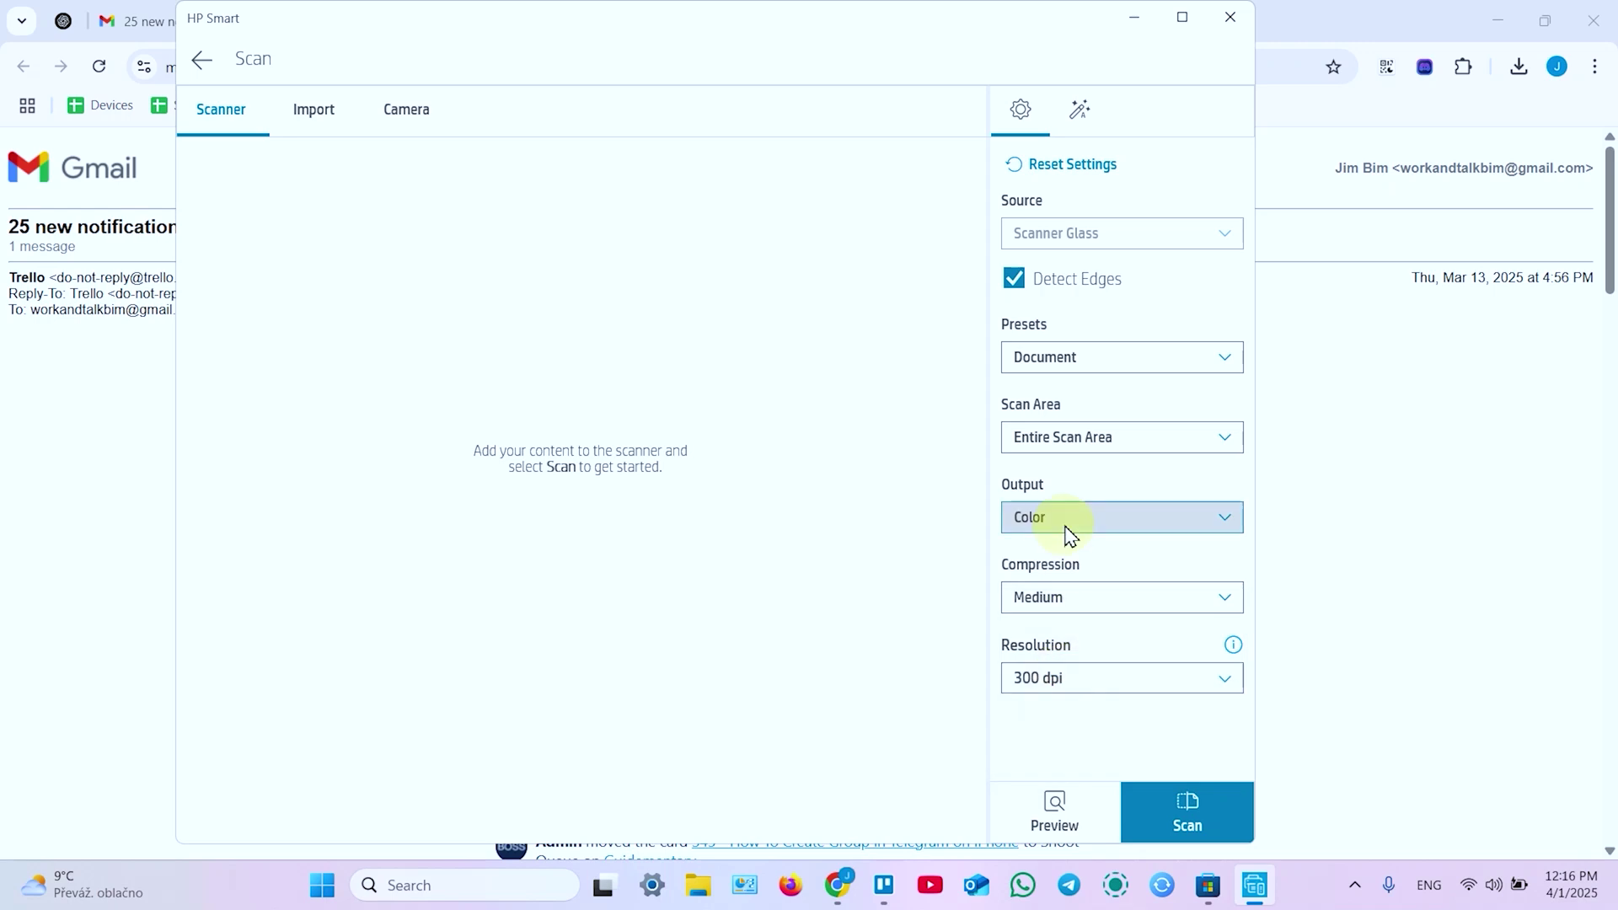
# Turn on Auto-Orientation in the enhancement options, then scan the page on the glass.
pyautogui.click(1082, 114)
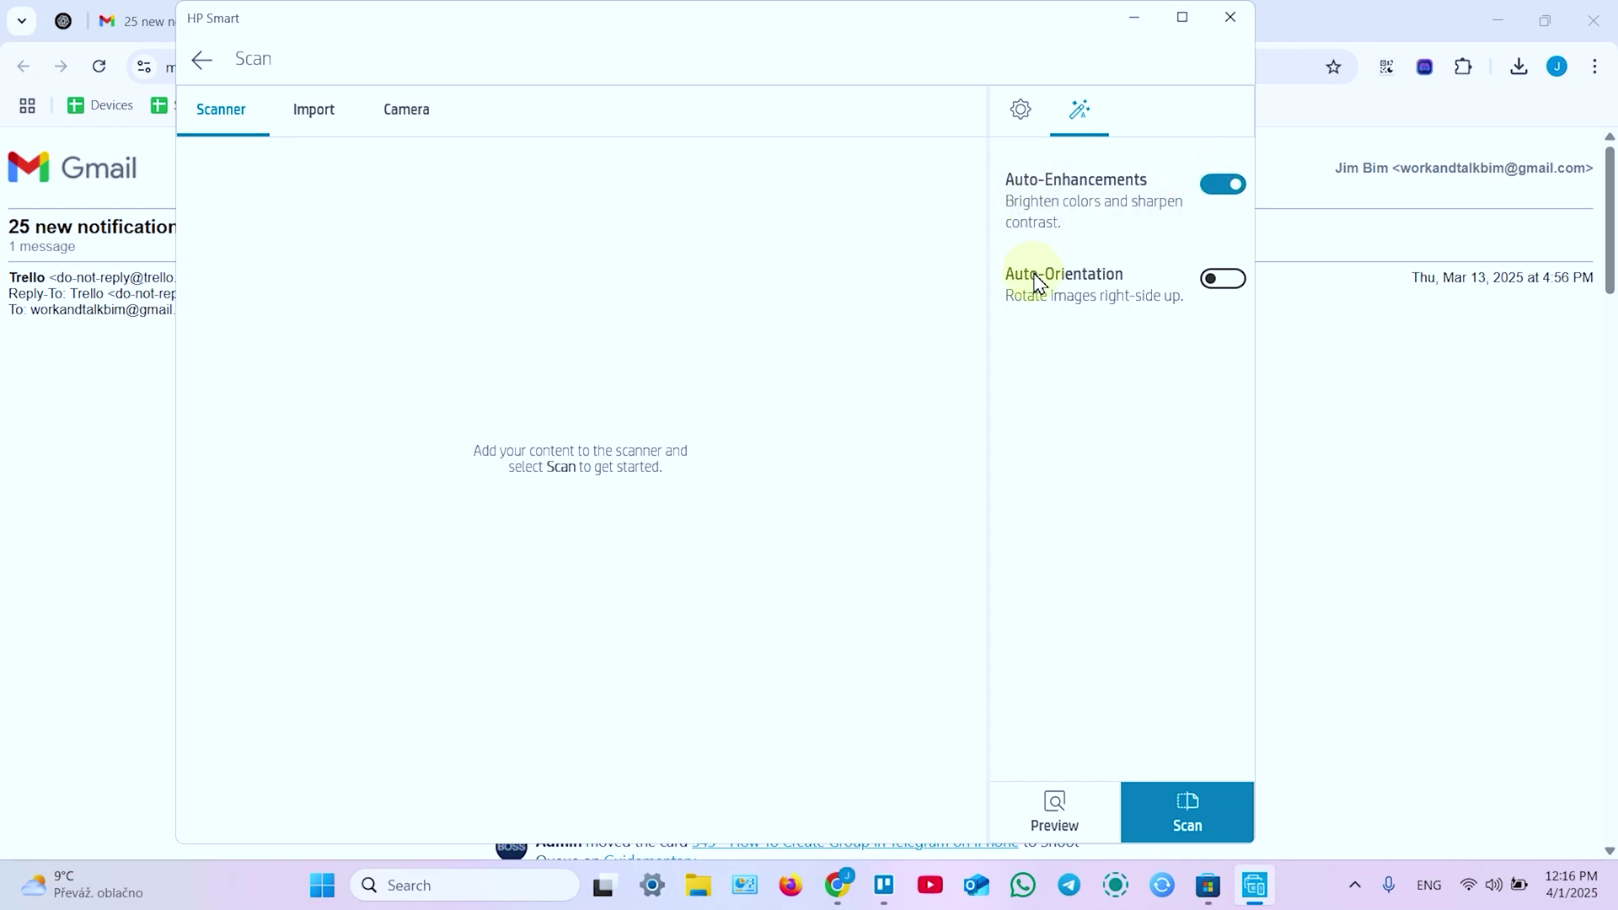
pyautogui.click(1219, 283)
pyautogui.click(1024, 111)
pyautogui.click(1190, 807)
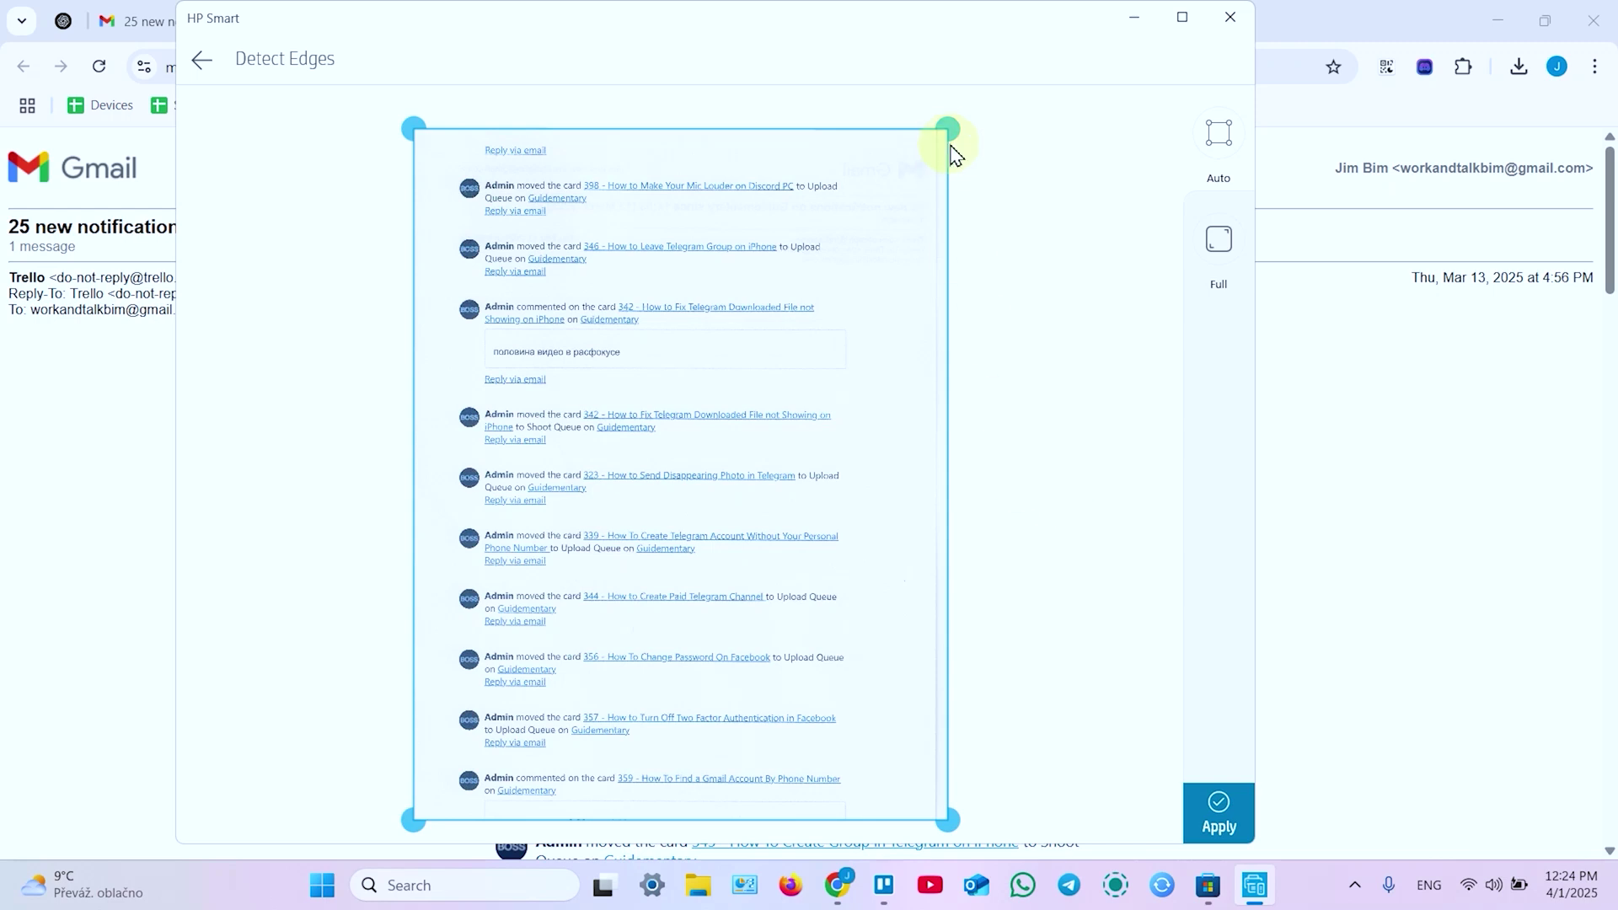
# Try pulling the right-hand crop corners inward, then restore the full-page crop with Auto and Full.
pyautogui.moveTo(955, 128); pyautogui.dragTo(941, 129)
pyautogui.moveTo(960, 830); pyautogui.dragTo(927, 822)
pyautogui.click(1219, 139)
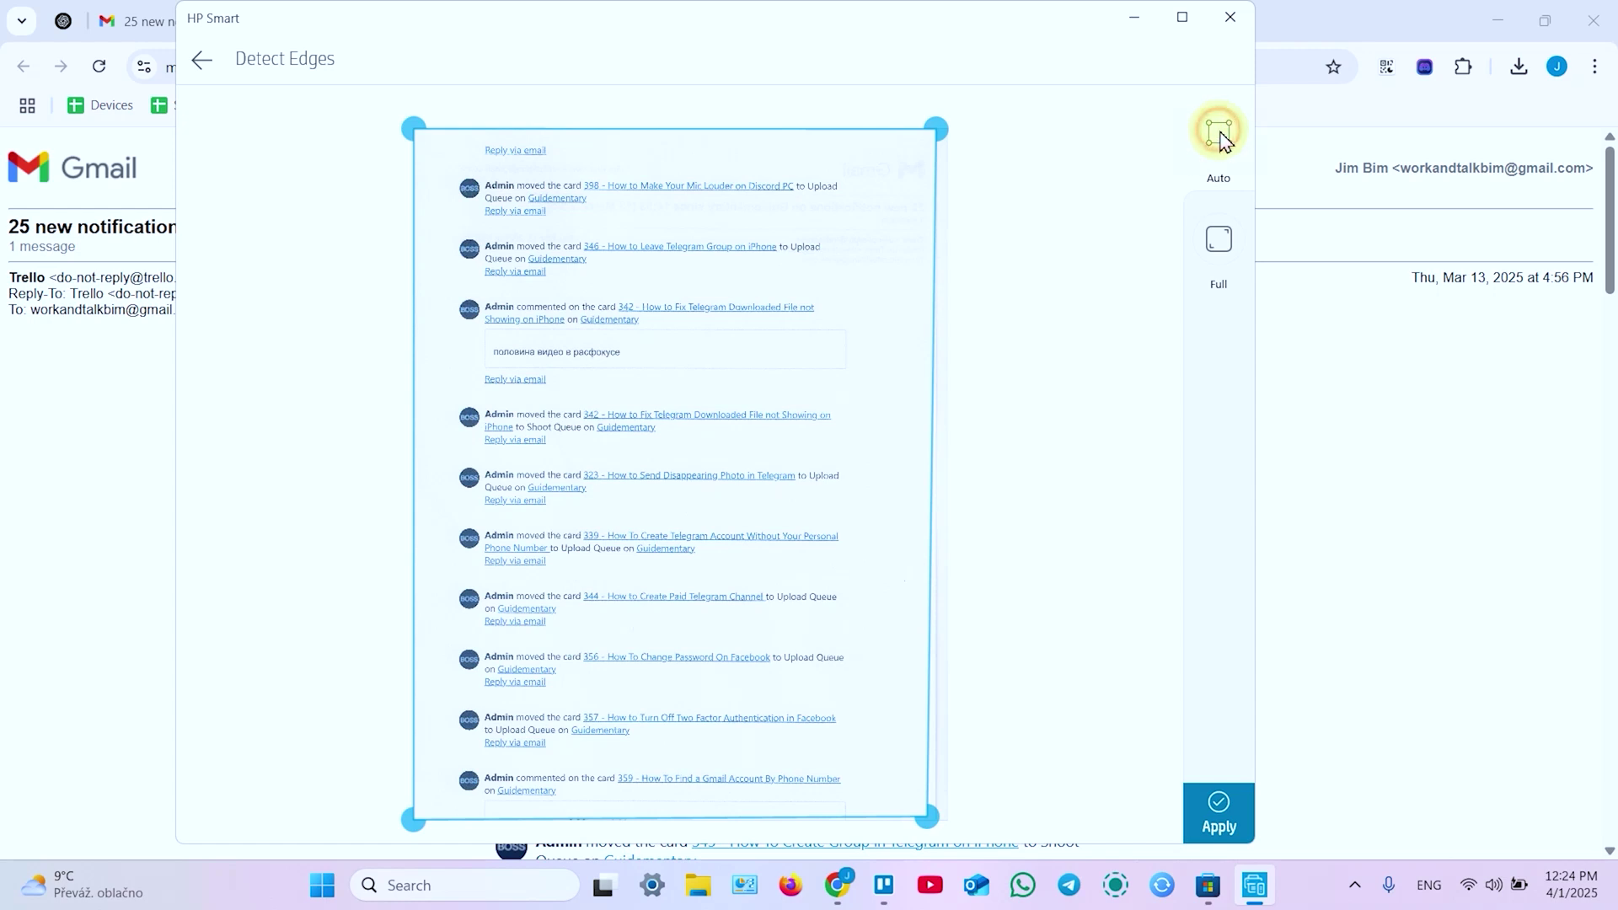
pyautogui.click(1222, 243)
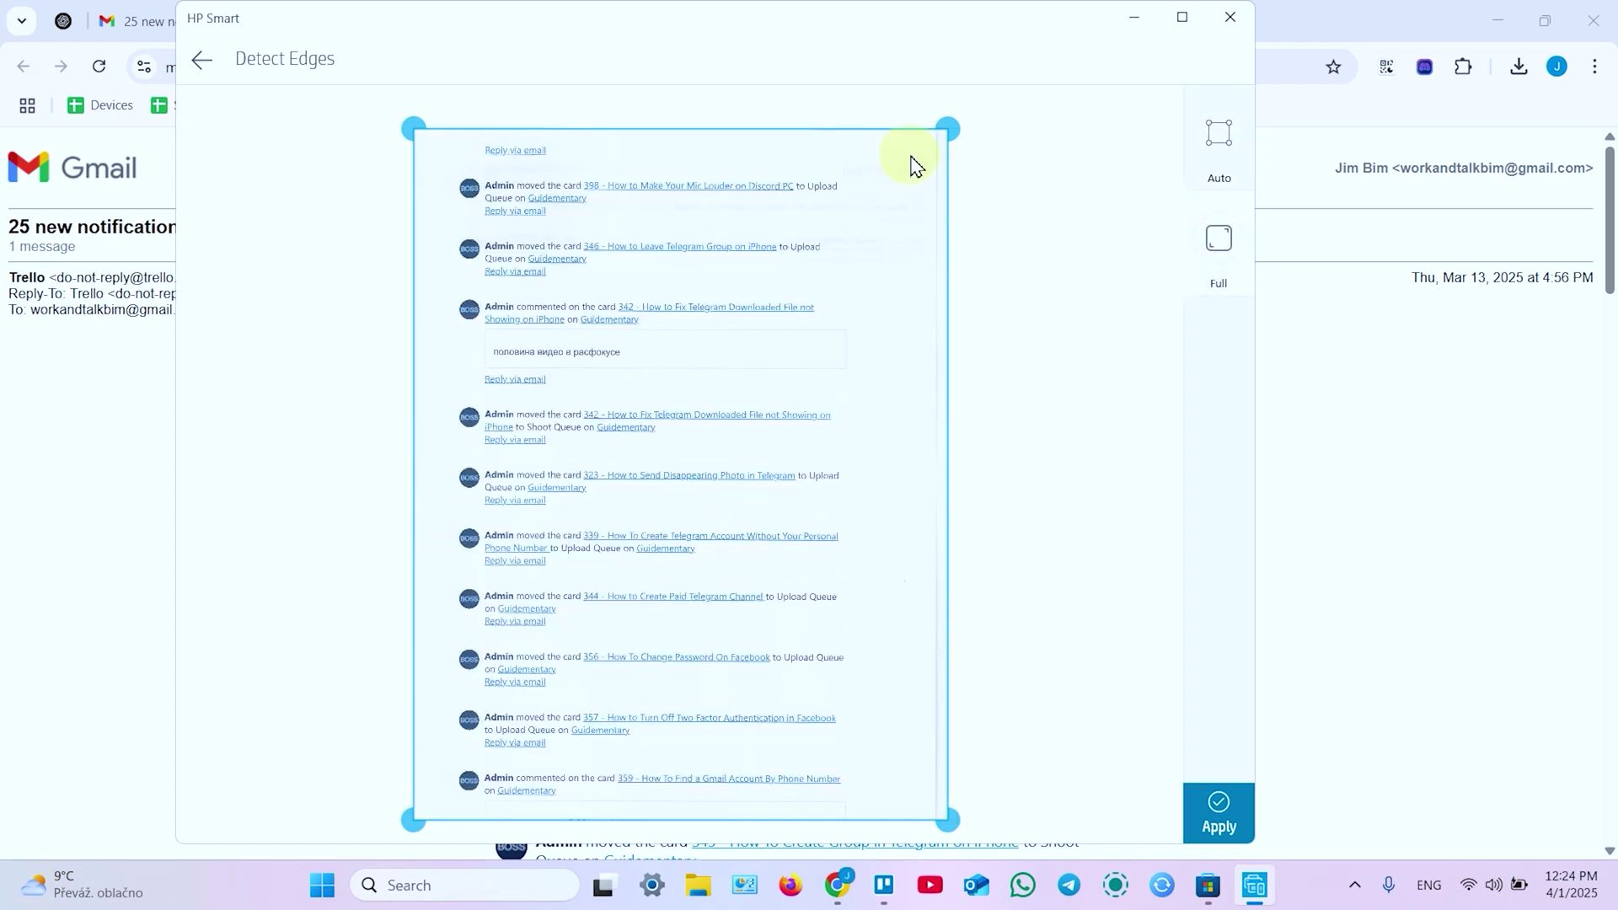
# Apply the full-page crop and open the scanned Trello page in the editor.
pyautogui.click(1217, 807)
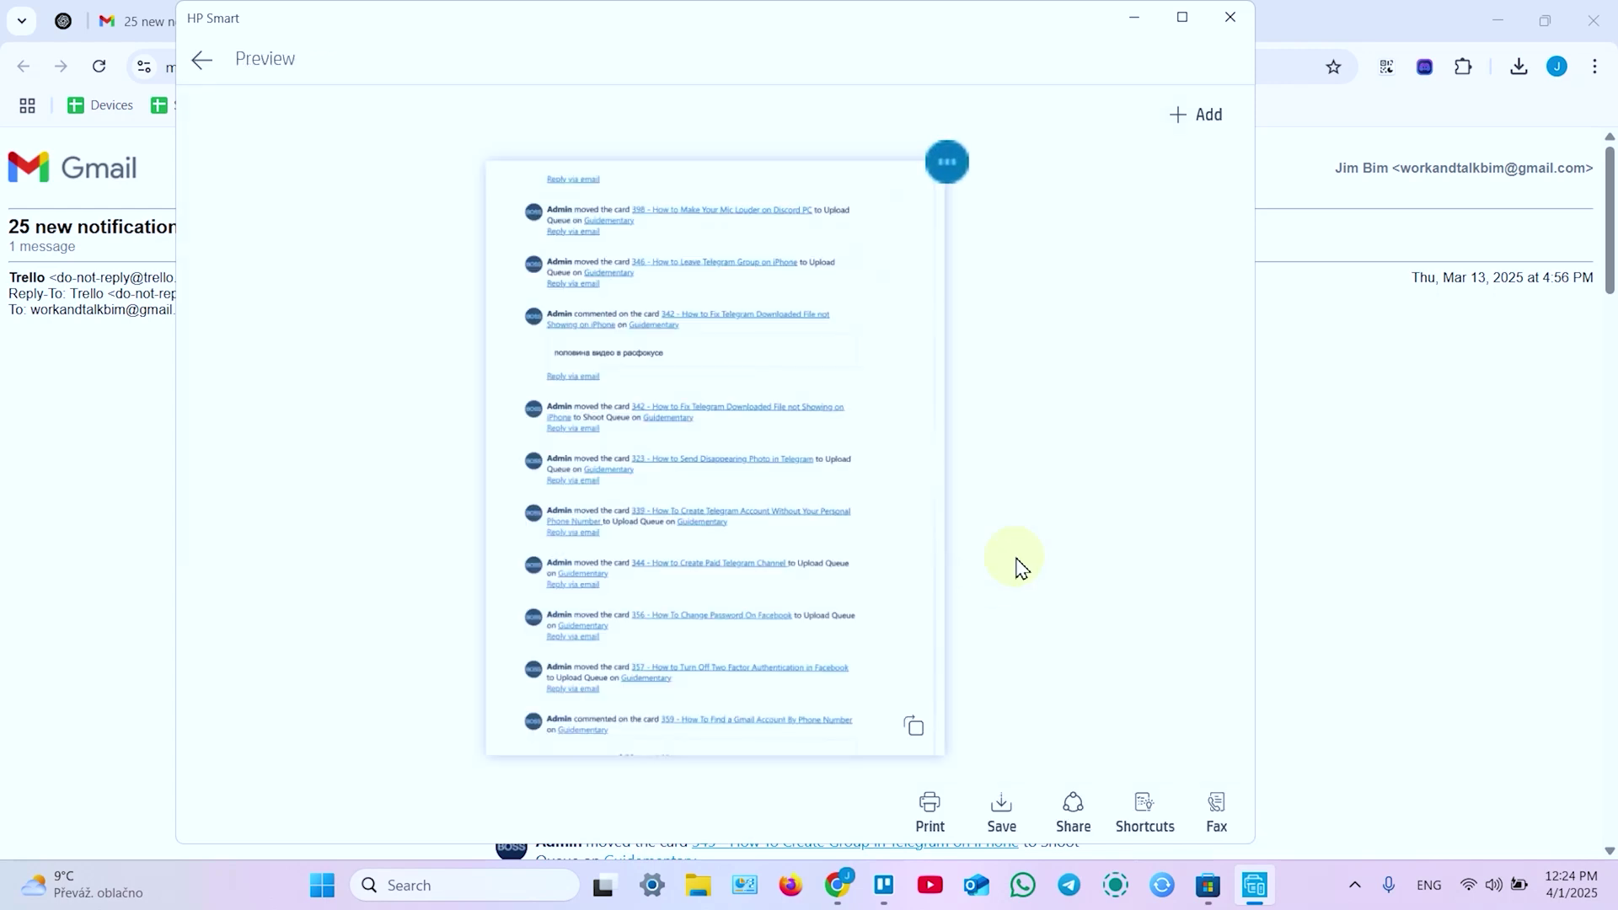
pyautogui.click(945, 160)
pyautogui.click(782, 164)
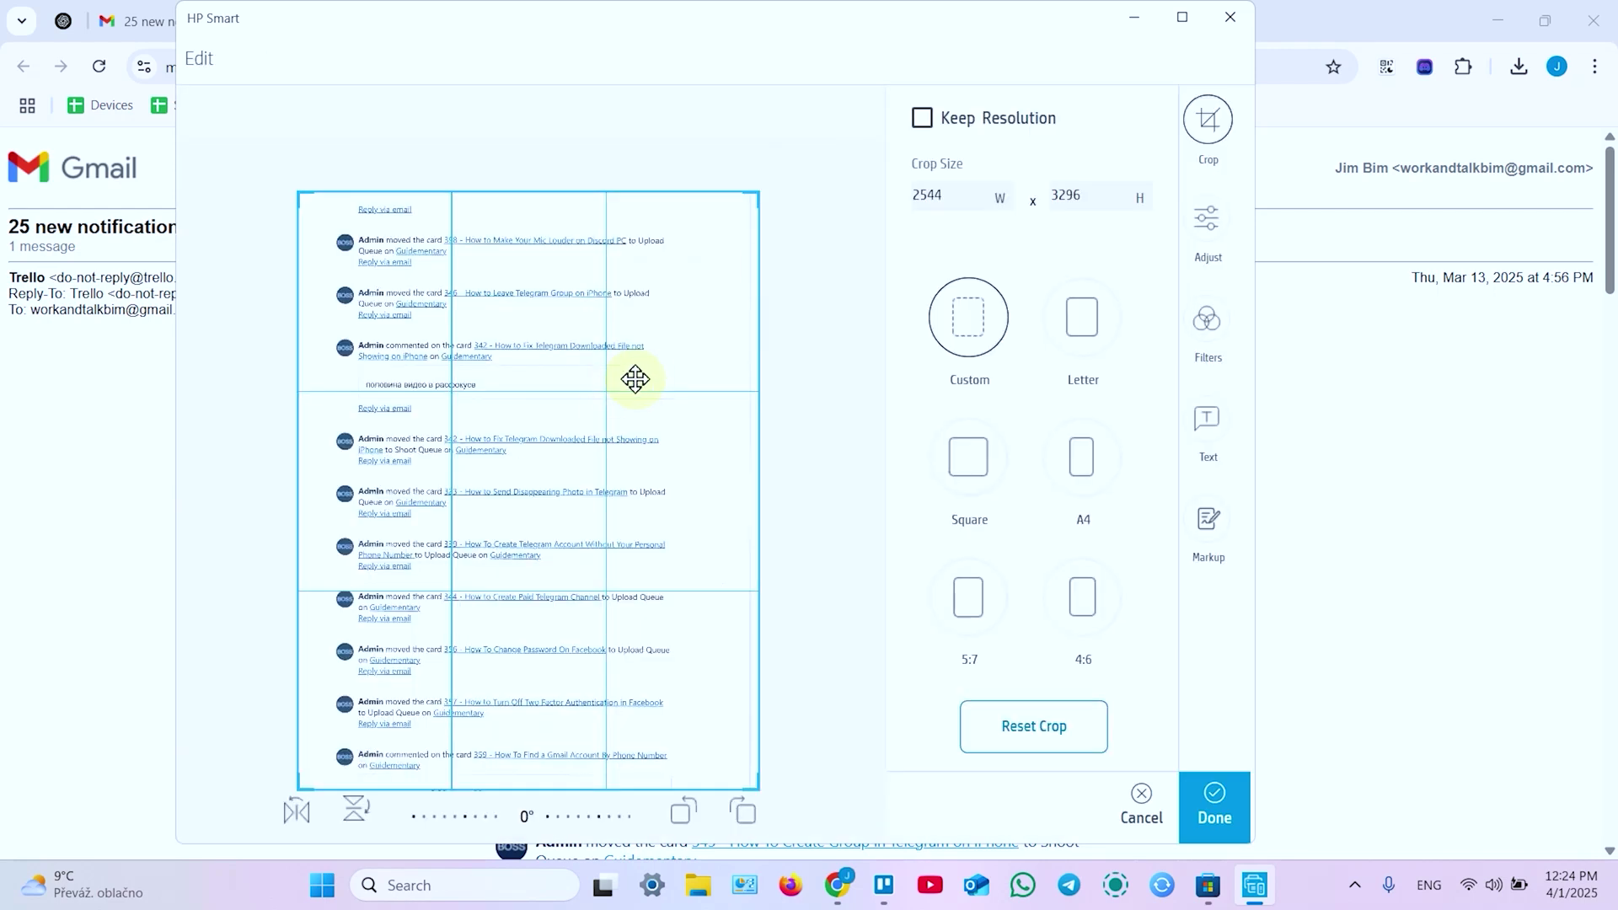
# Try the Letter, A4 and Square crop proportions, then return to a Custom crop.
pyautogui.click(1082, 318)
pyautogui.click(1079, 458)
pyautogui.click(969, 458)
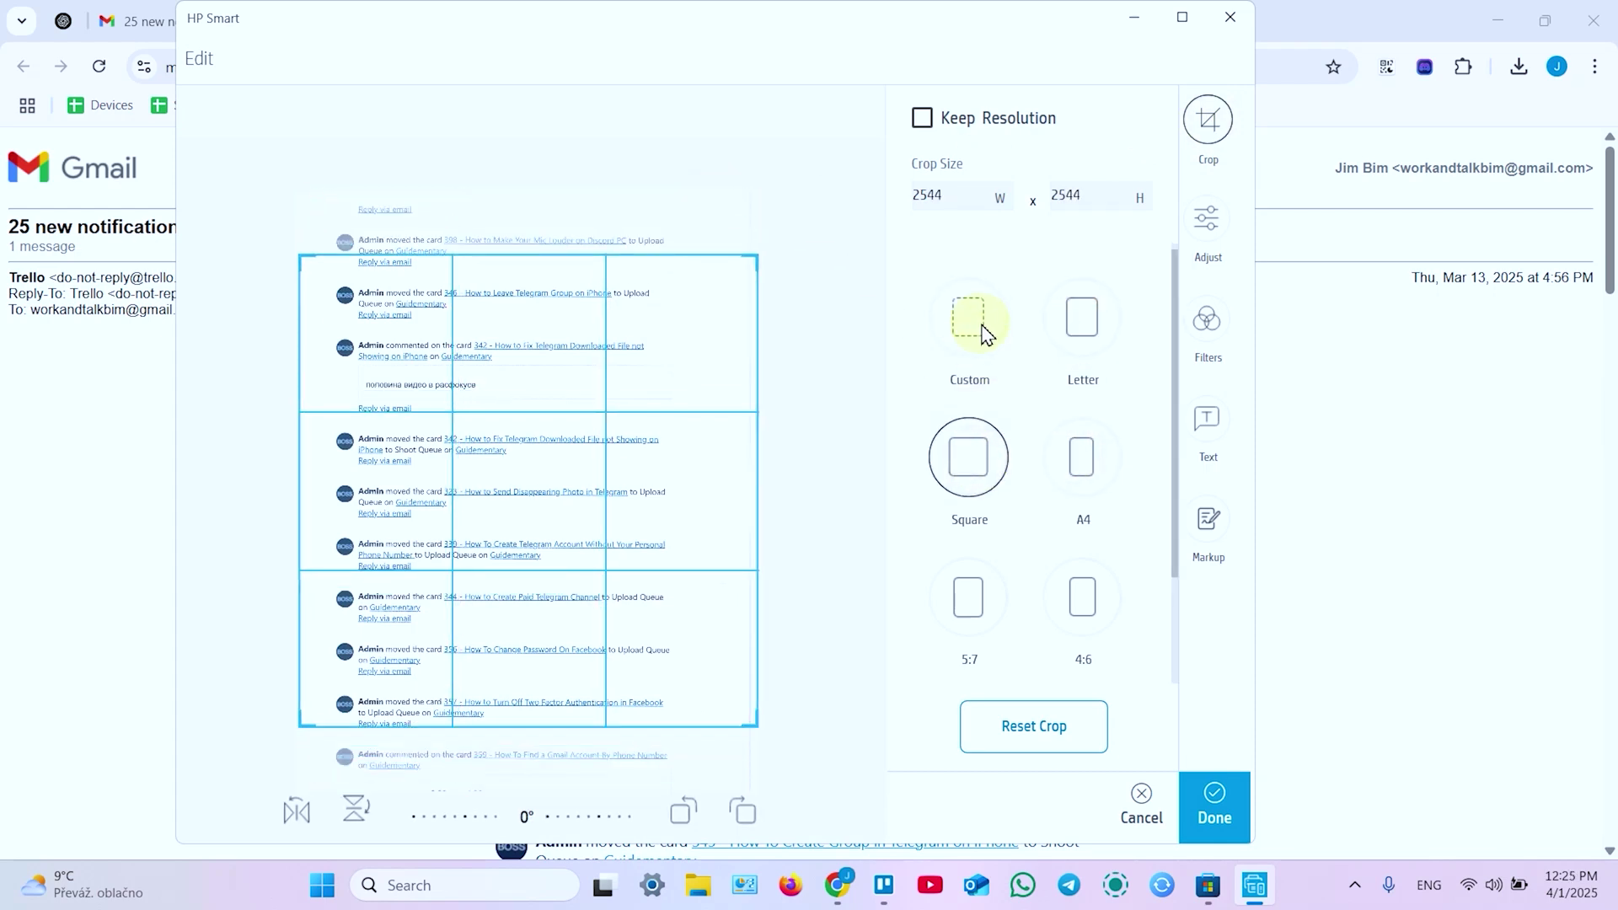
pyautogui.click(974, 330)
pyautogui.moveTo(755, 194); pyautogui.dragTo(839, 199)
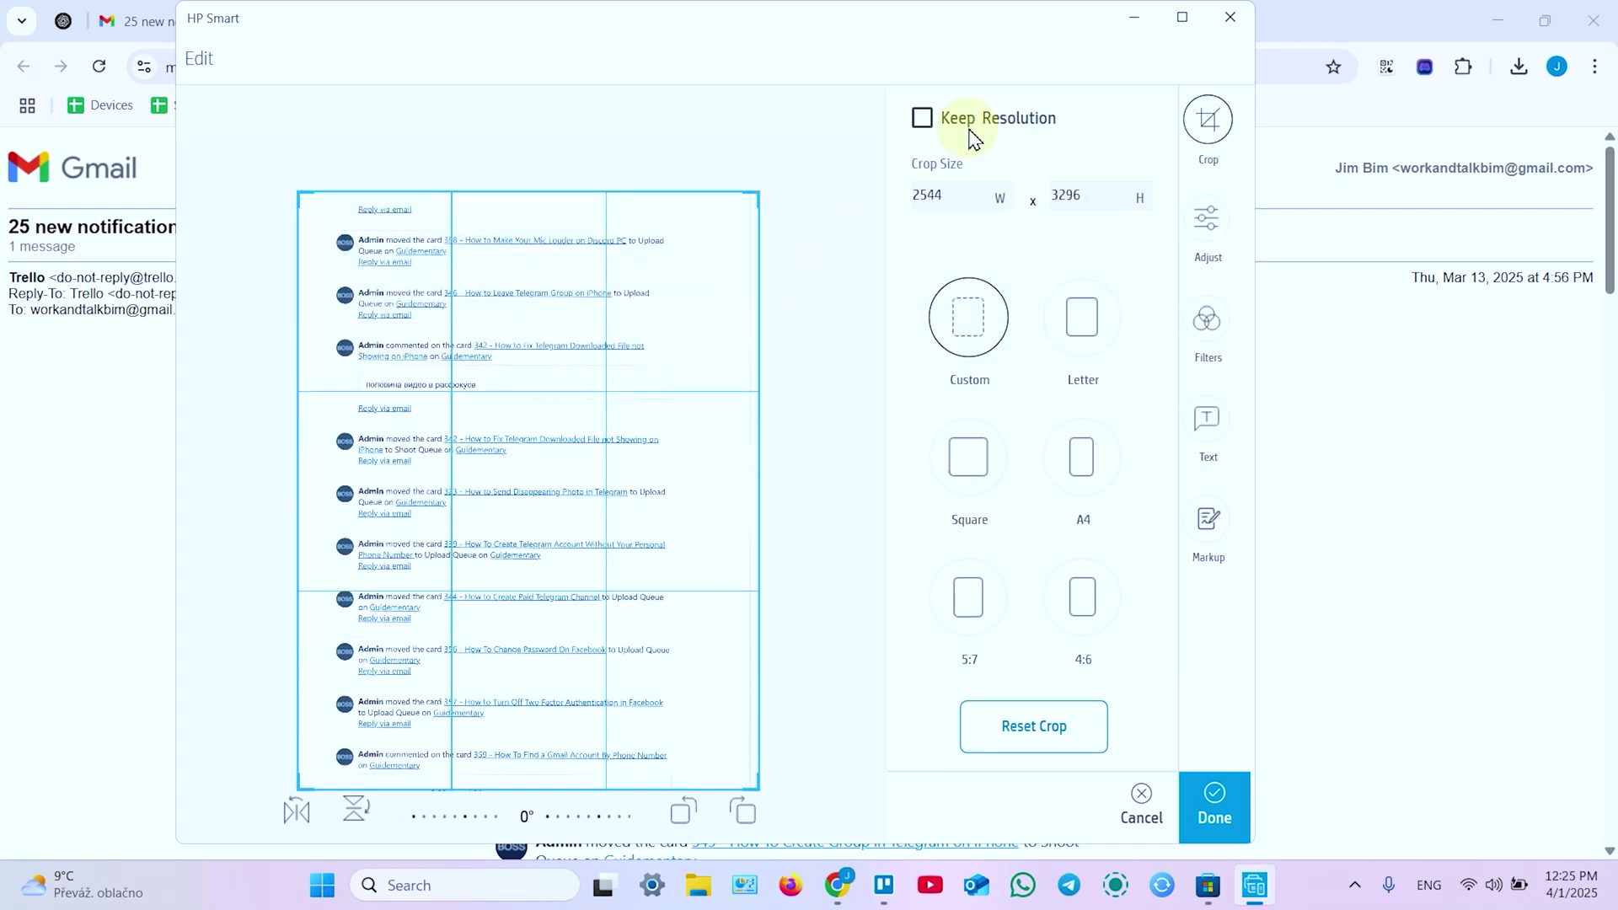
# Look through the Adjust, Filters, Text and Markup panels, then finish editing with Done.
pyautogui.click(1207, 221)
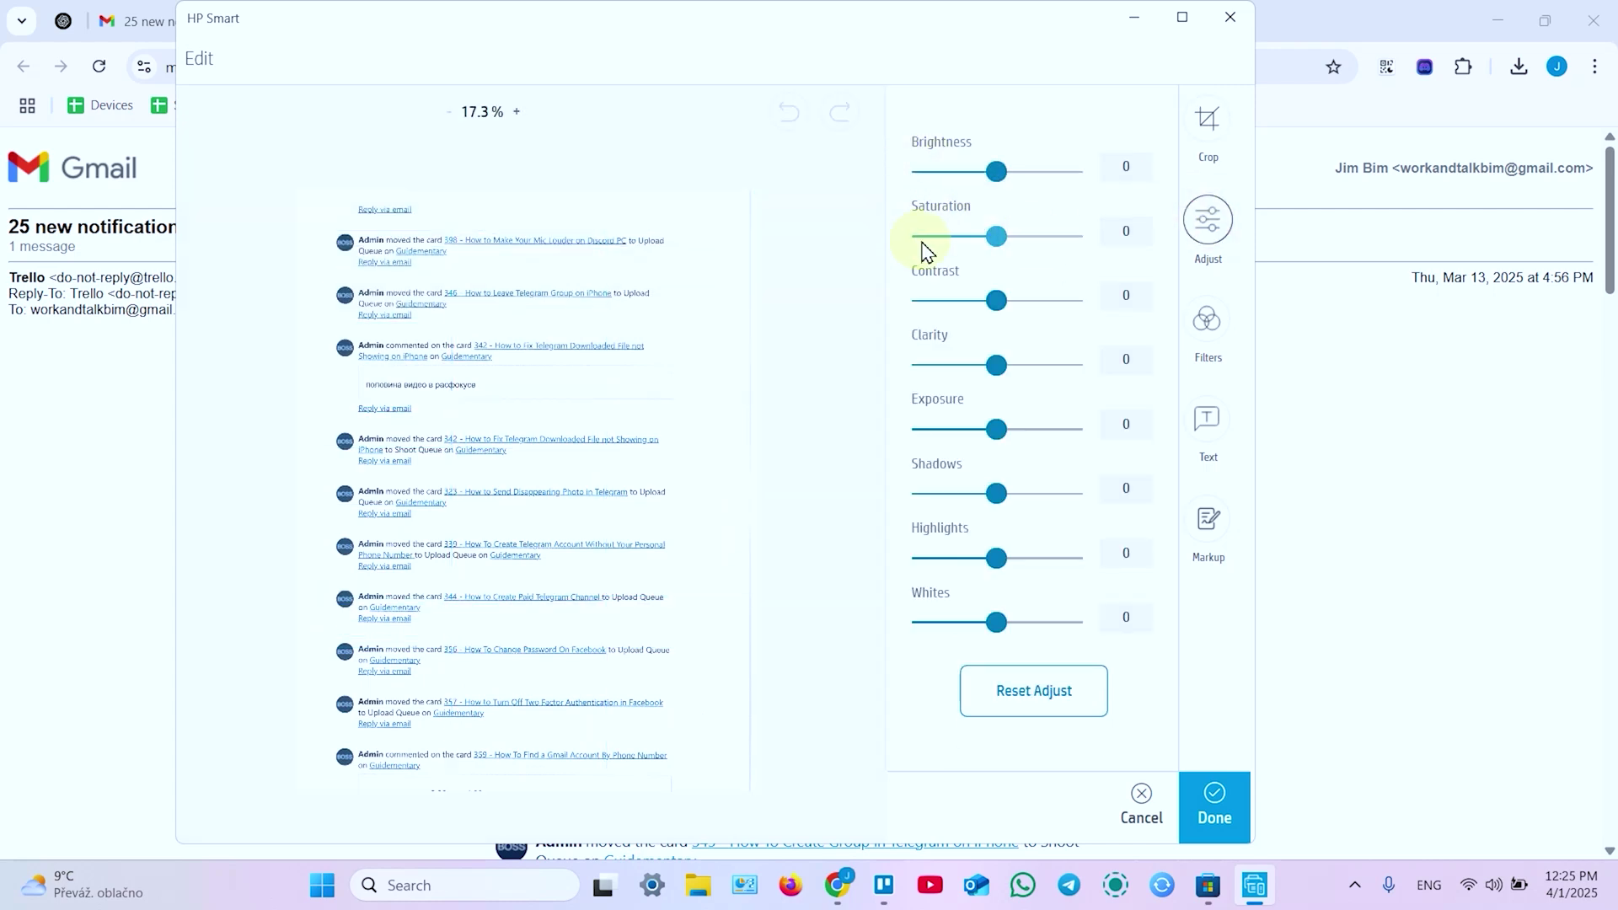
pyautogui.click(1209, 325)
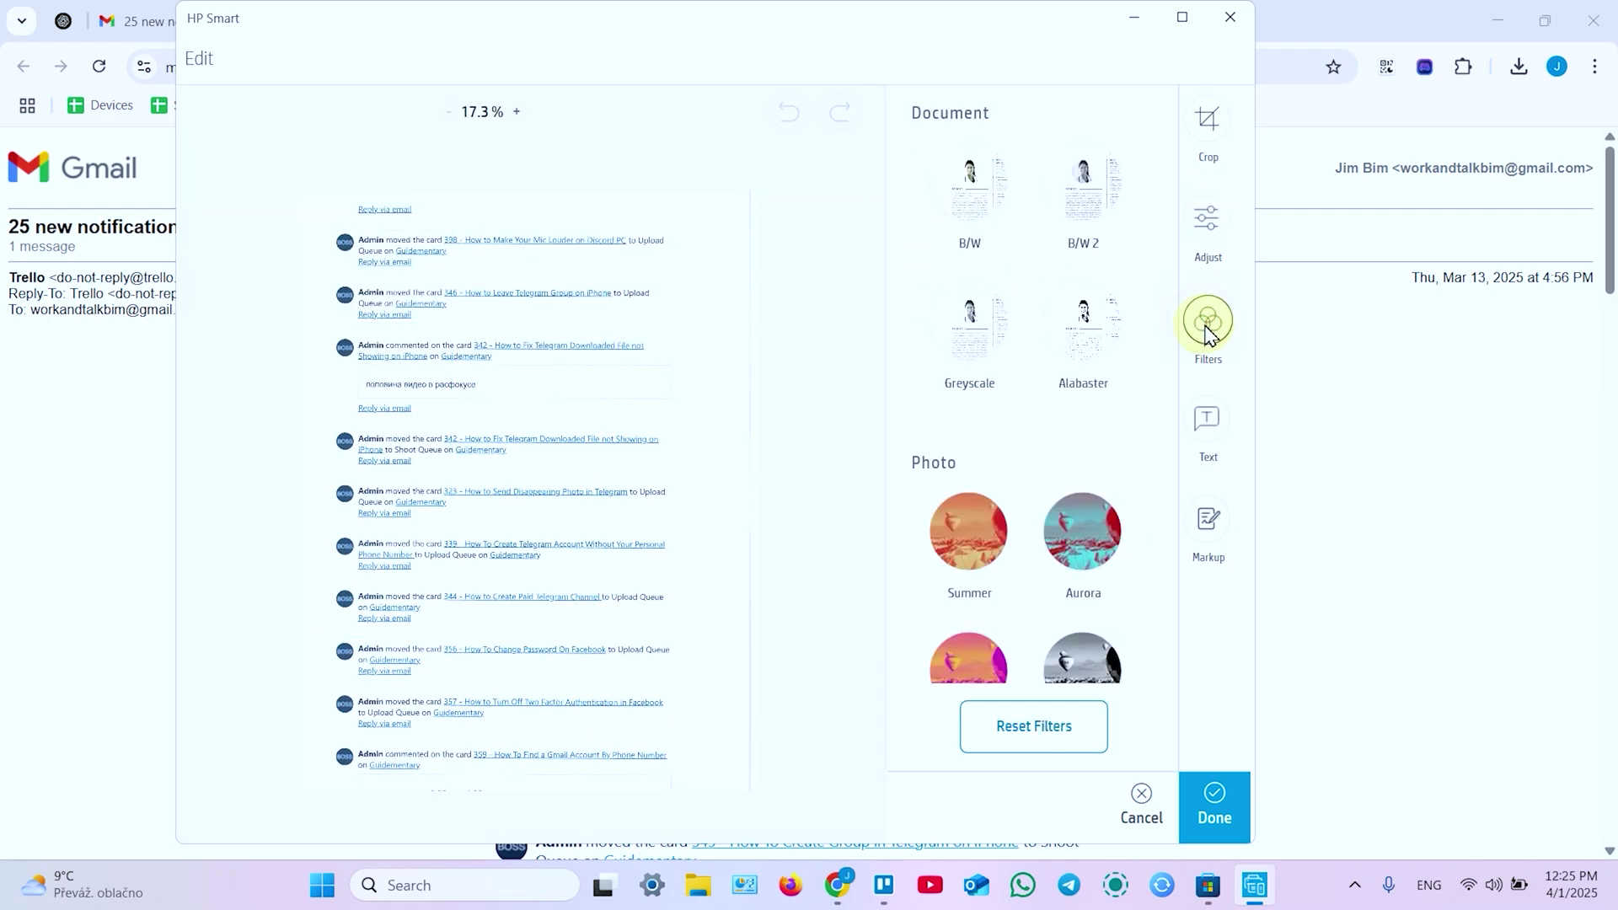
pyautogui.click(1214, 432)
pyautogui.click(1209, 522)
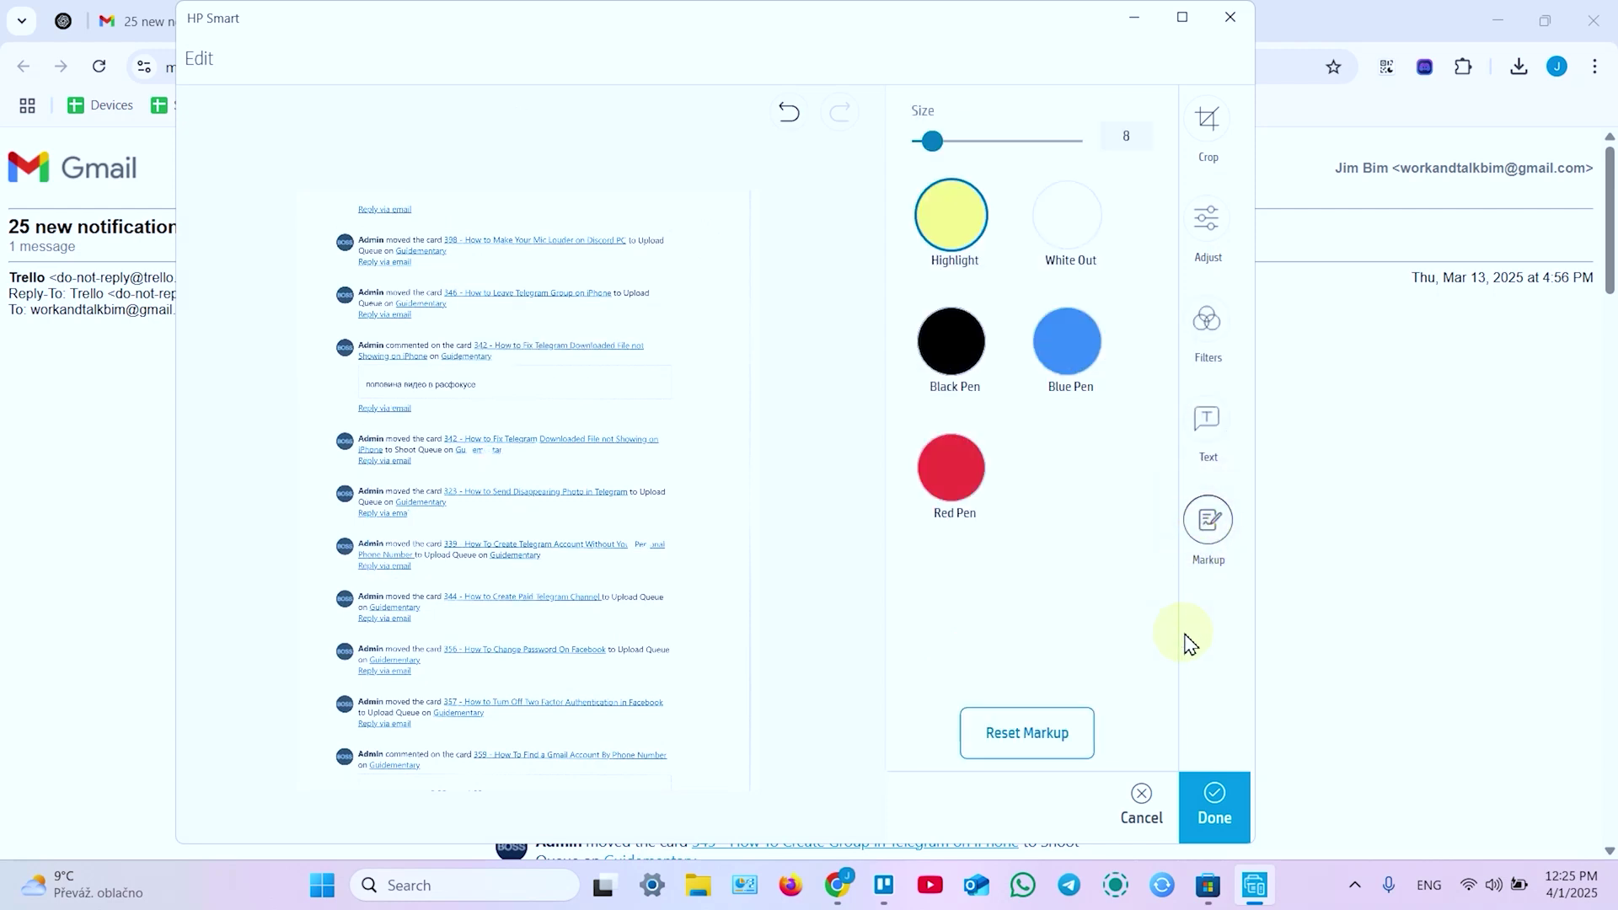
pyautogui.click(1207, 799)
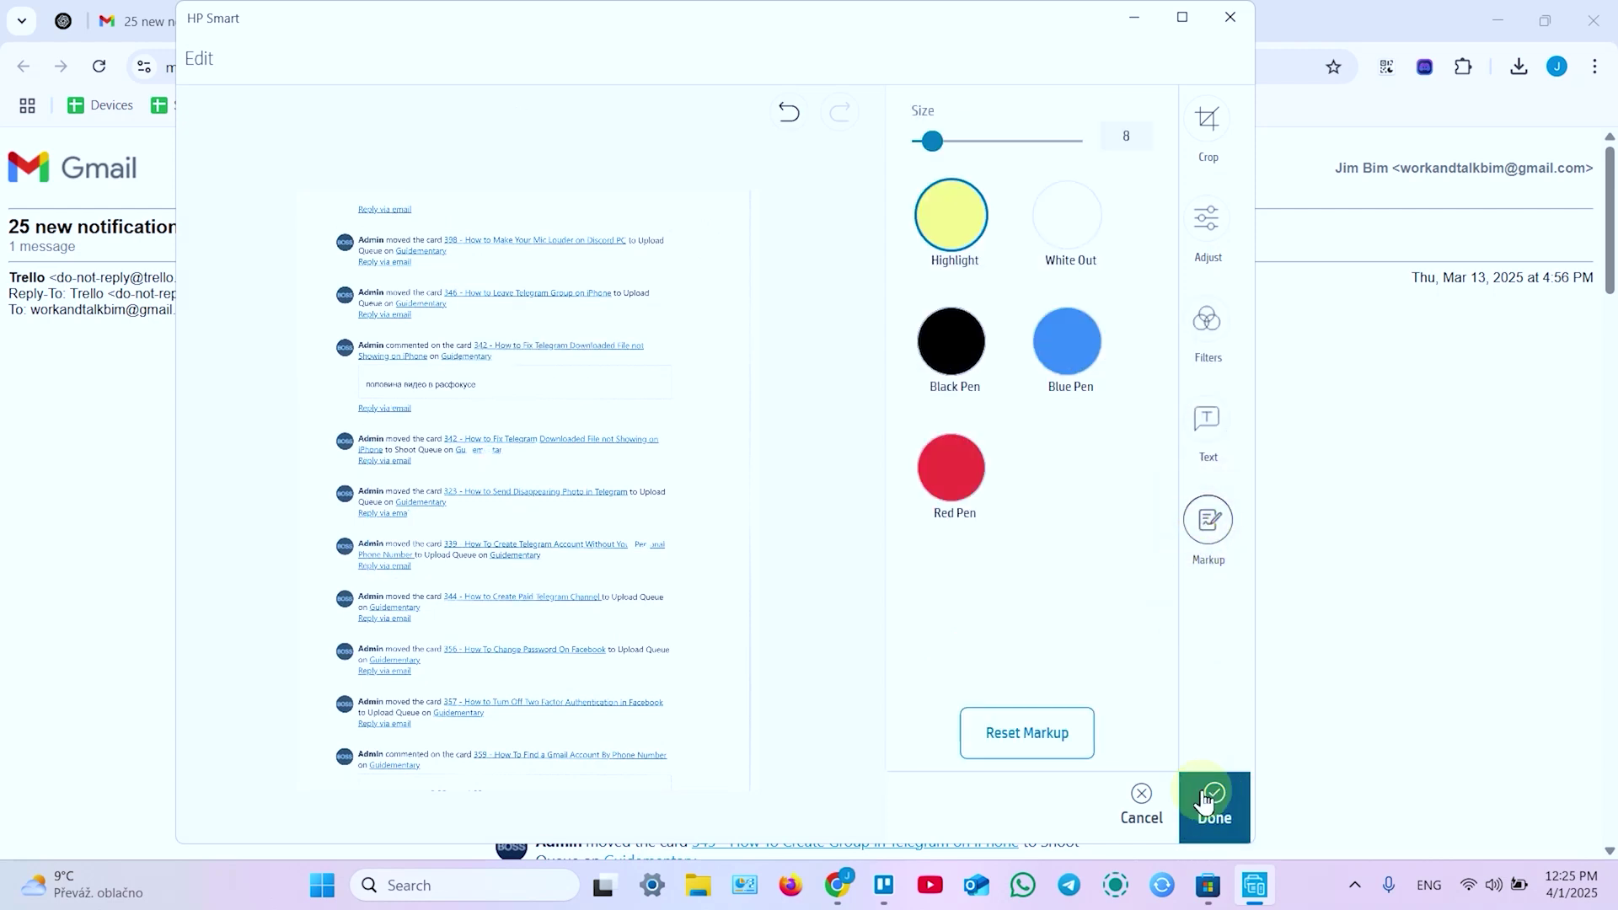
pyautogui.click(1213, 801)
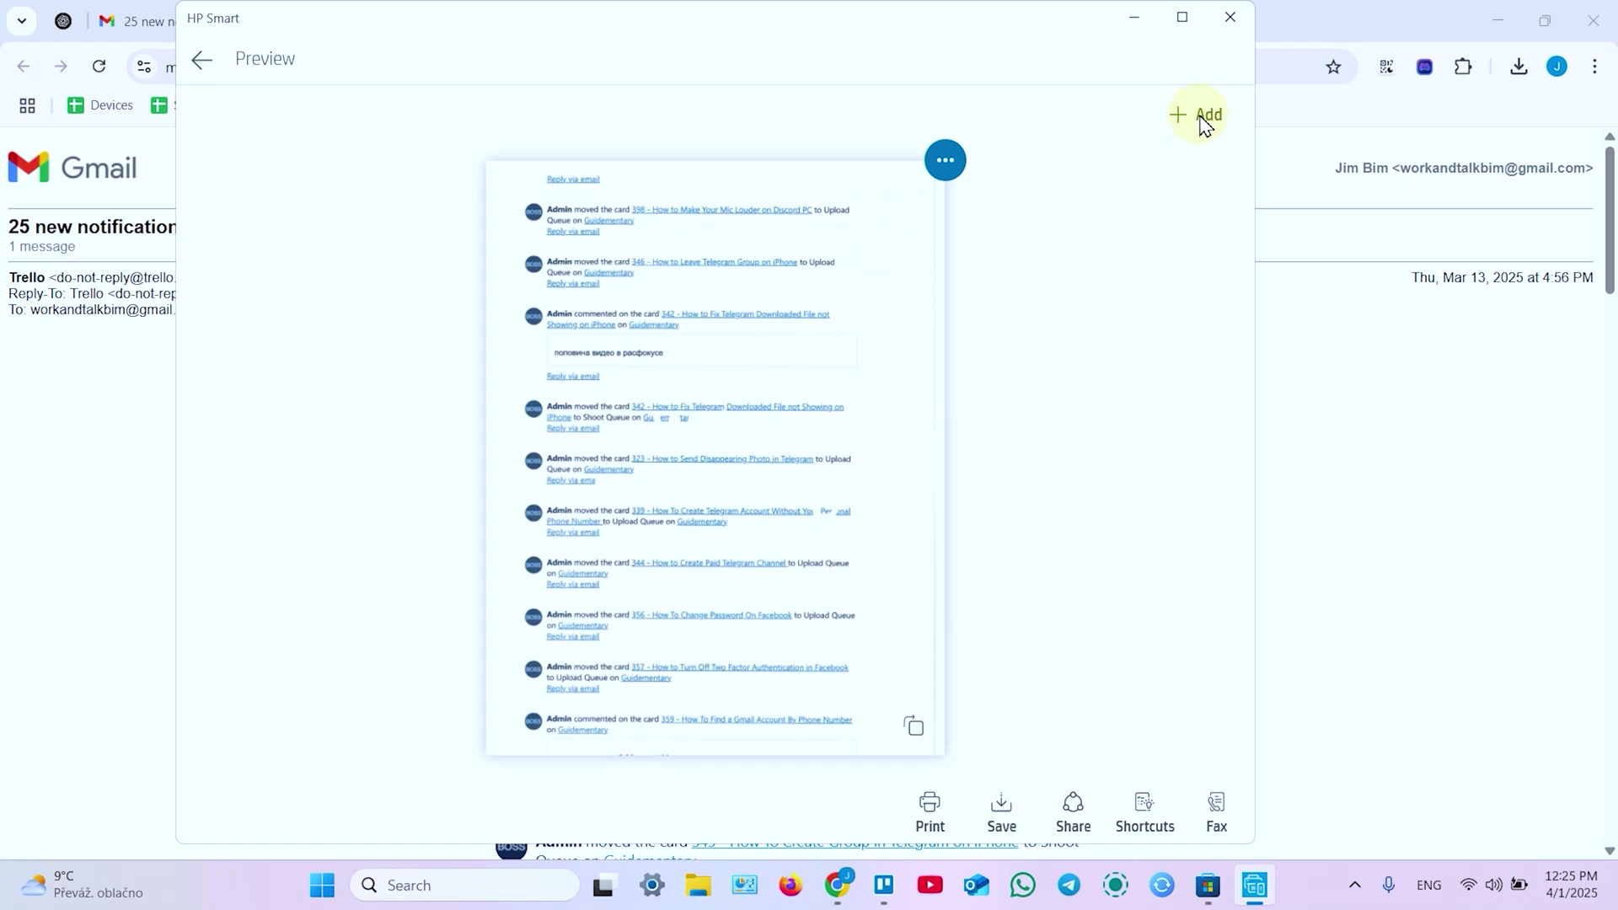
# Add another page and set the scan to the Photo preset with Entire Scan Area.
pyautogui.click(1201, 118)
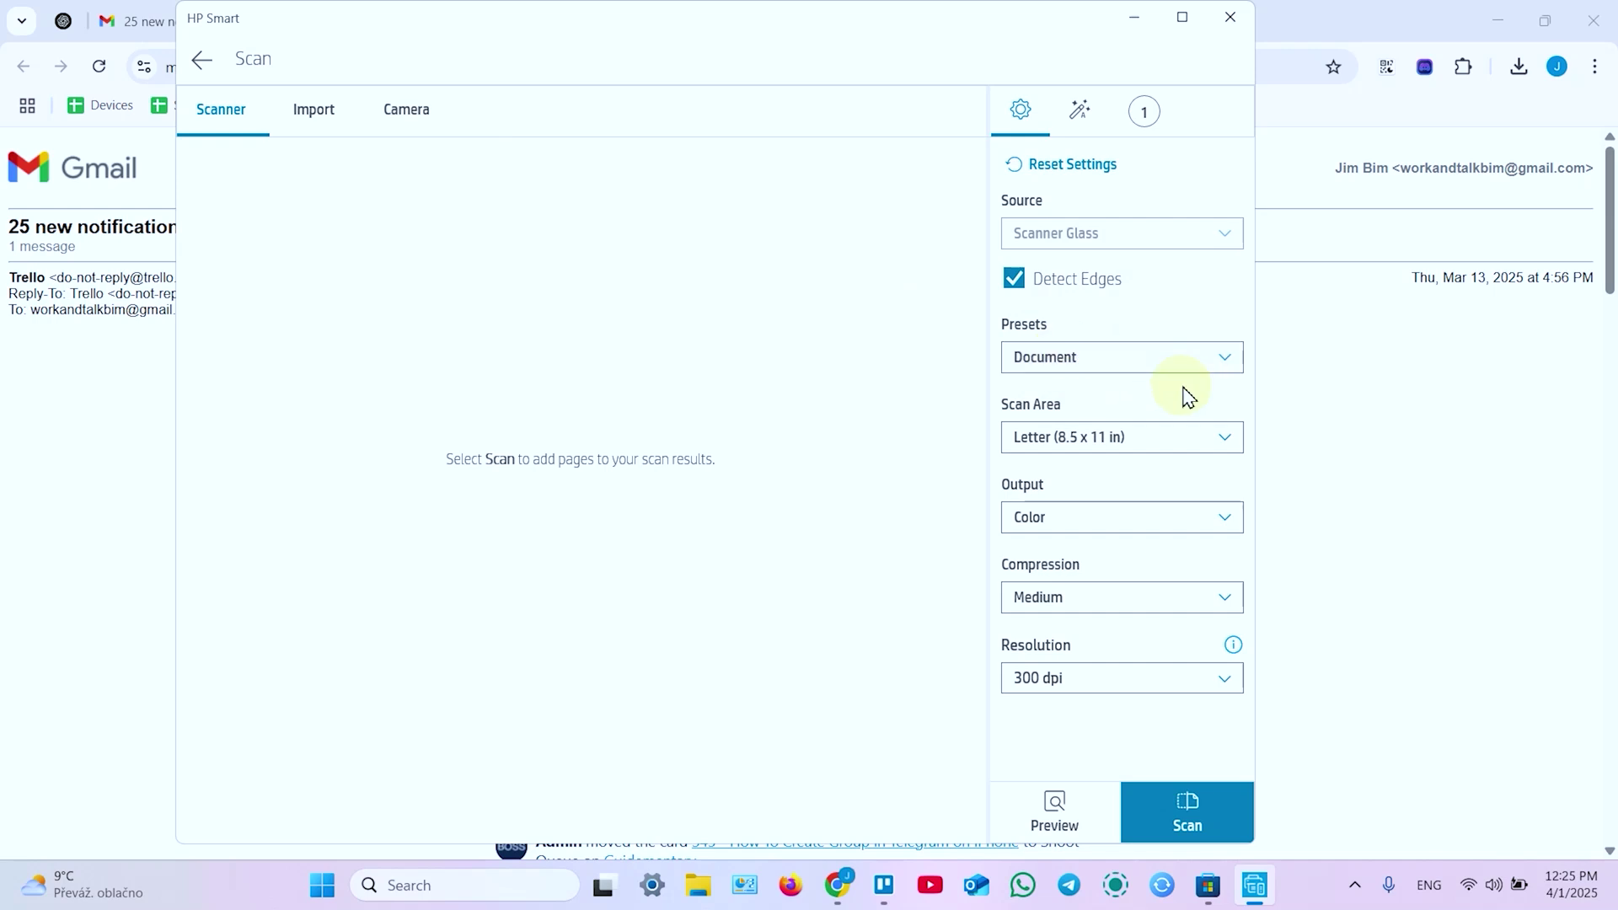
pyautogui.click(1109, 438)
pyautogui.click(1067, 405)
pyautogui.click(1098, 360)
pyautogui.click(1068, 390)
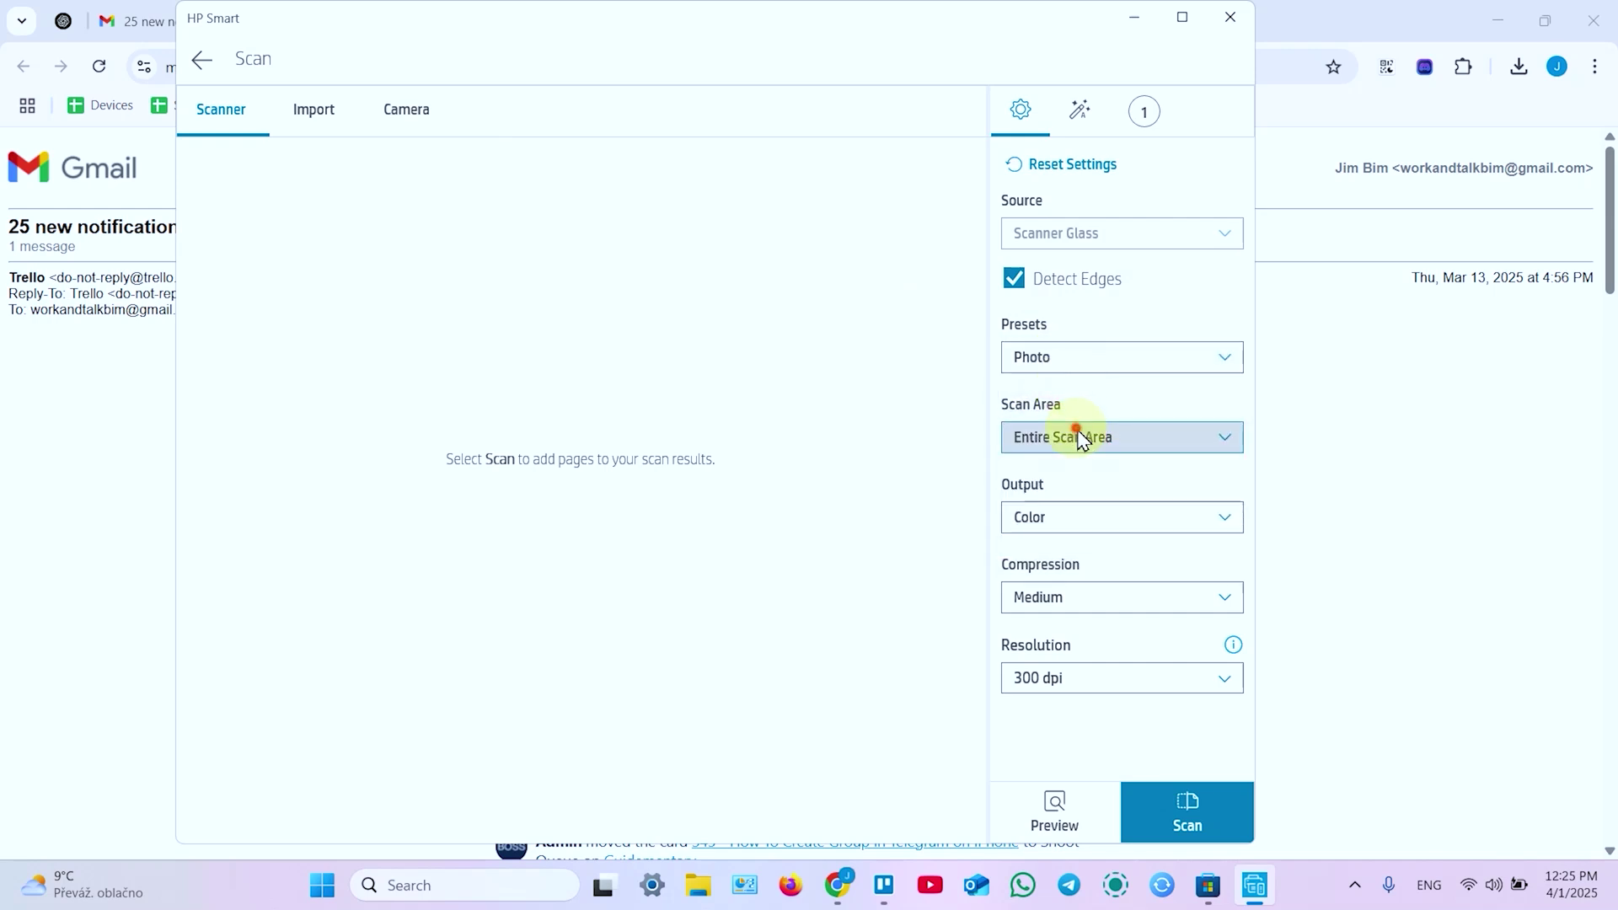
pyautogui.click(1073, 432)
pyautogui.click(1124, 376)
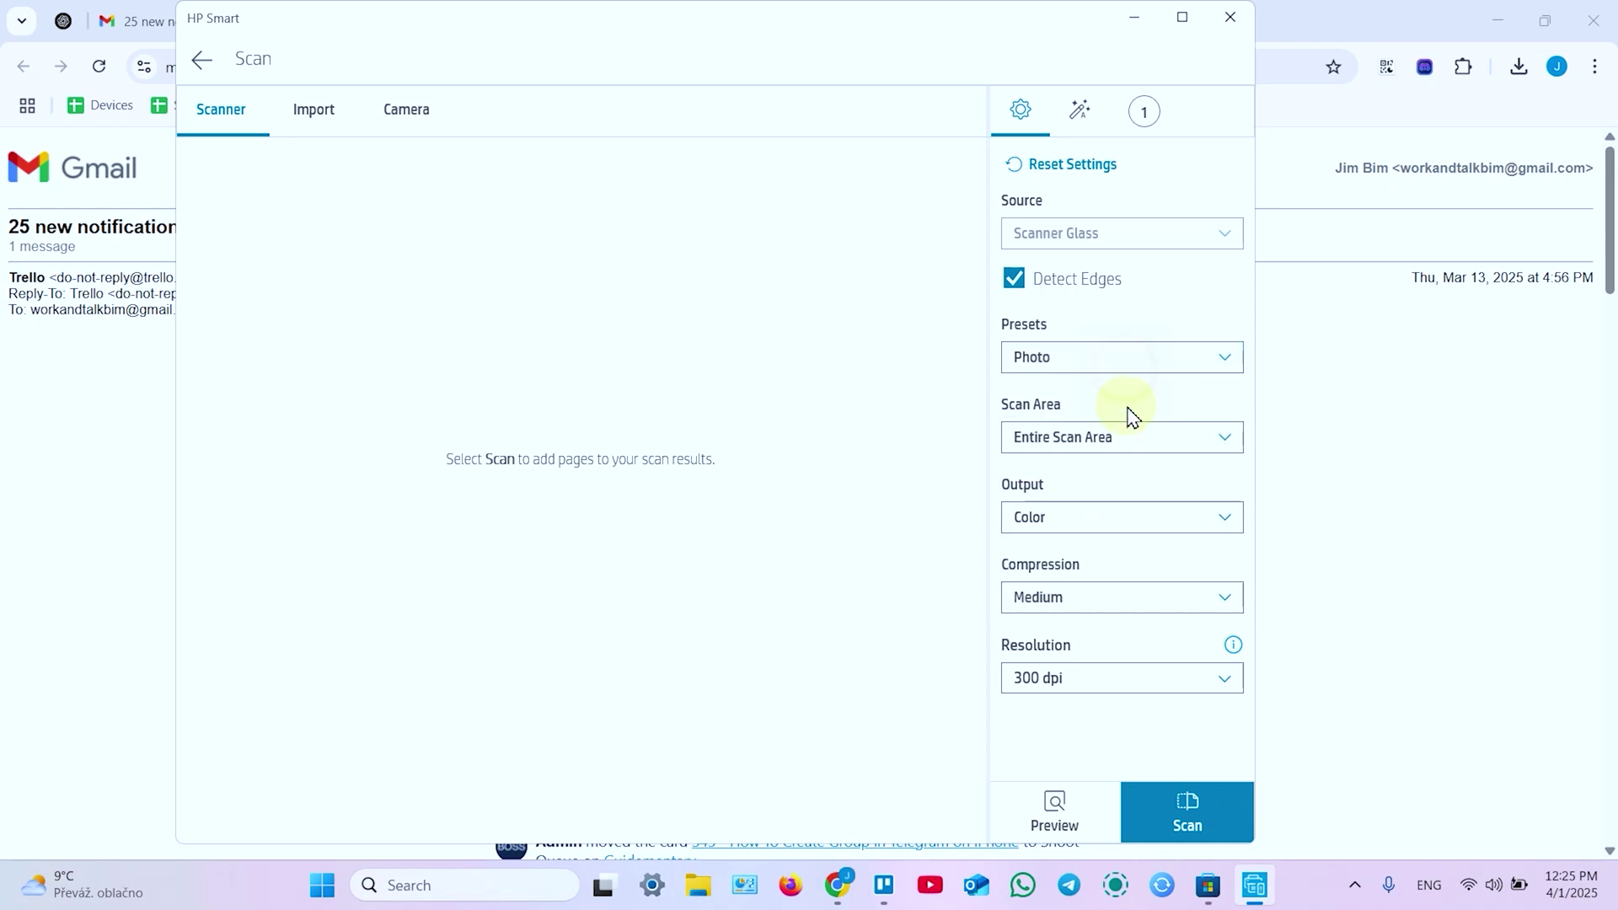
# Import the black-and-white head image from Downloads and add it at Full crop as page 2.
pyautogui.click(312, 114)
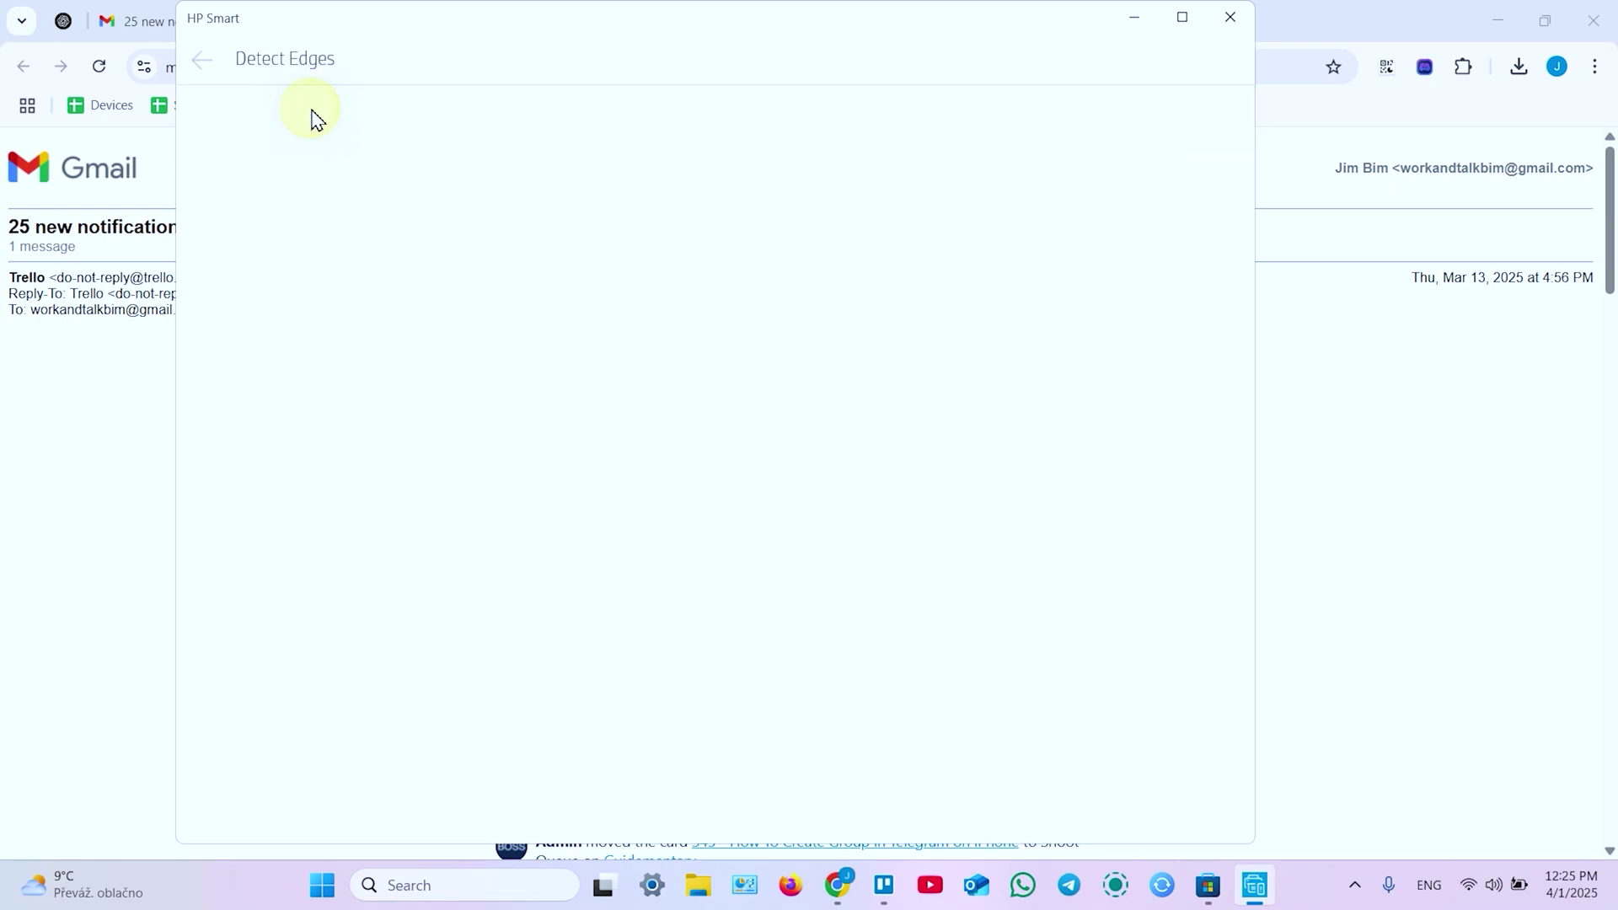
pyautogui.click(236, 238)
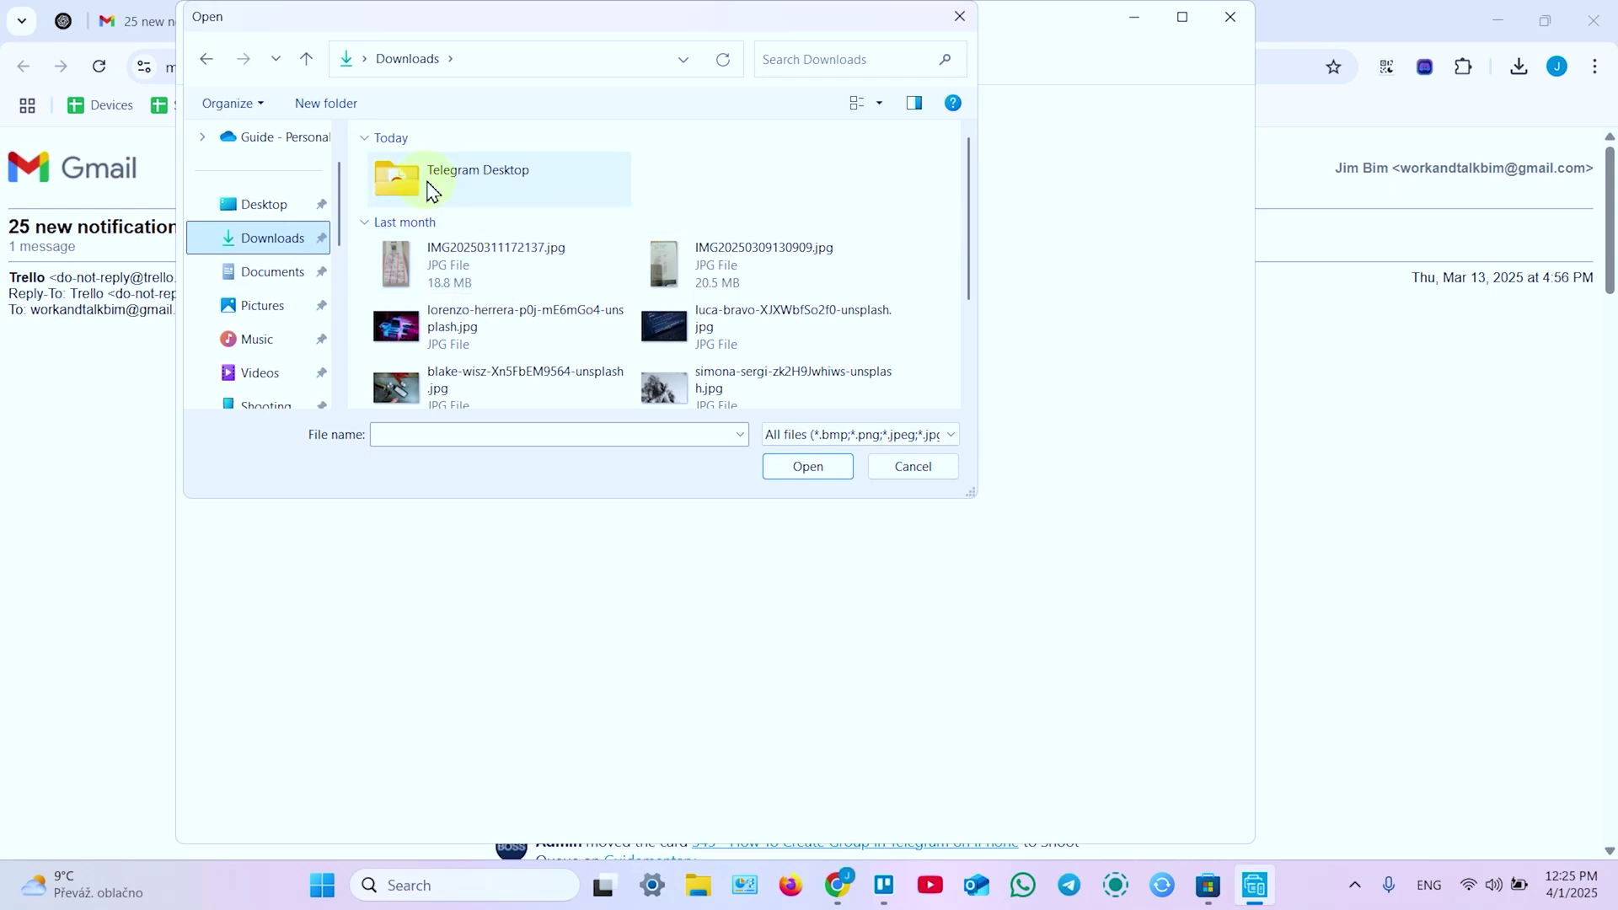
pyautogui.scroll(-3, 686, 216)
pyautogui.scroll(3, 756, 325)
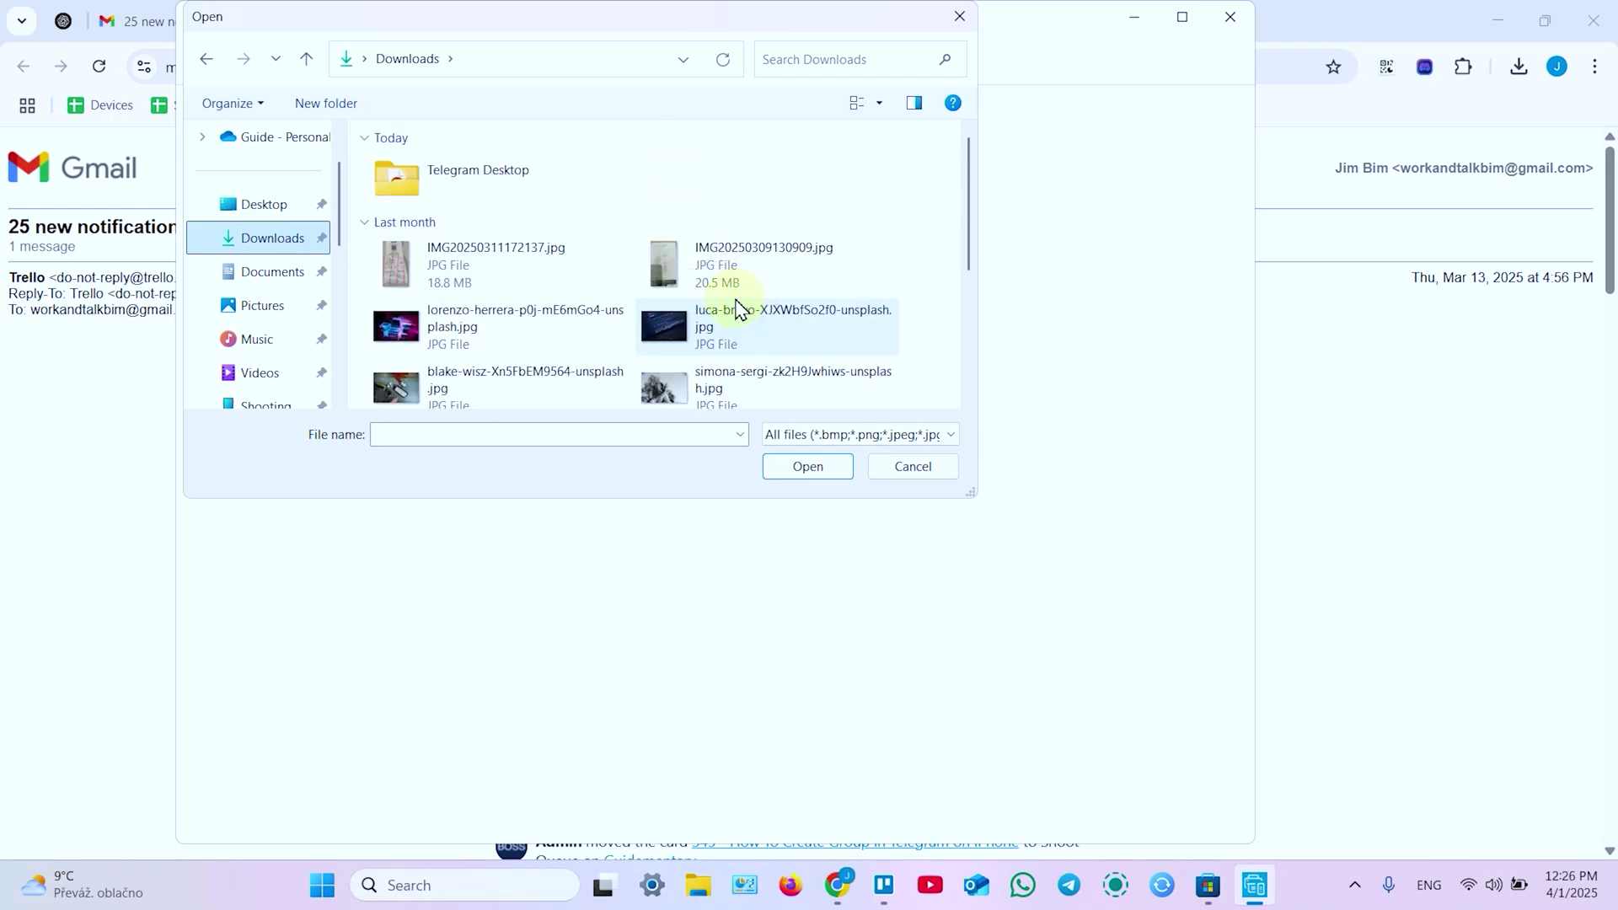
pyautogui.scroll(-2, 424, 325)
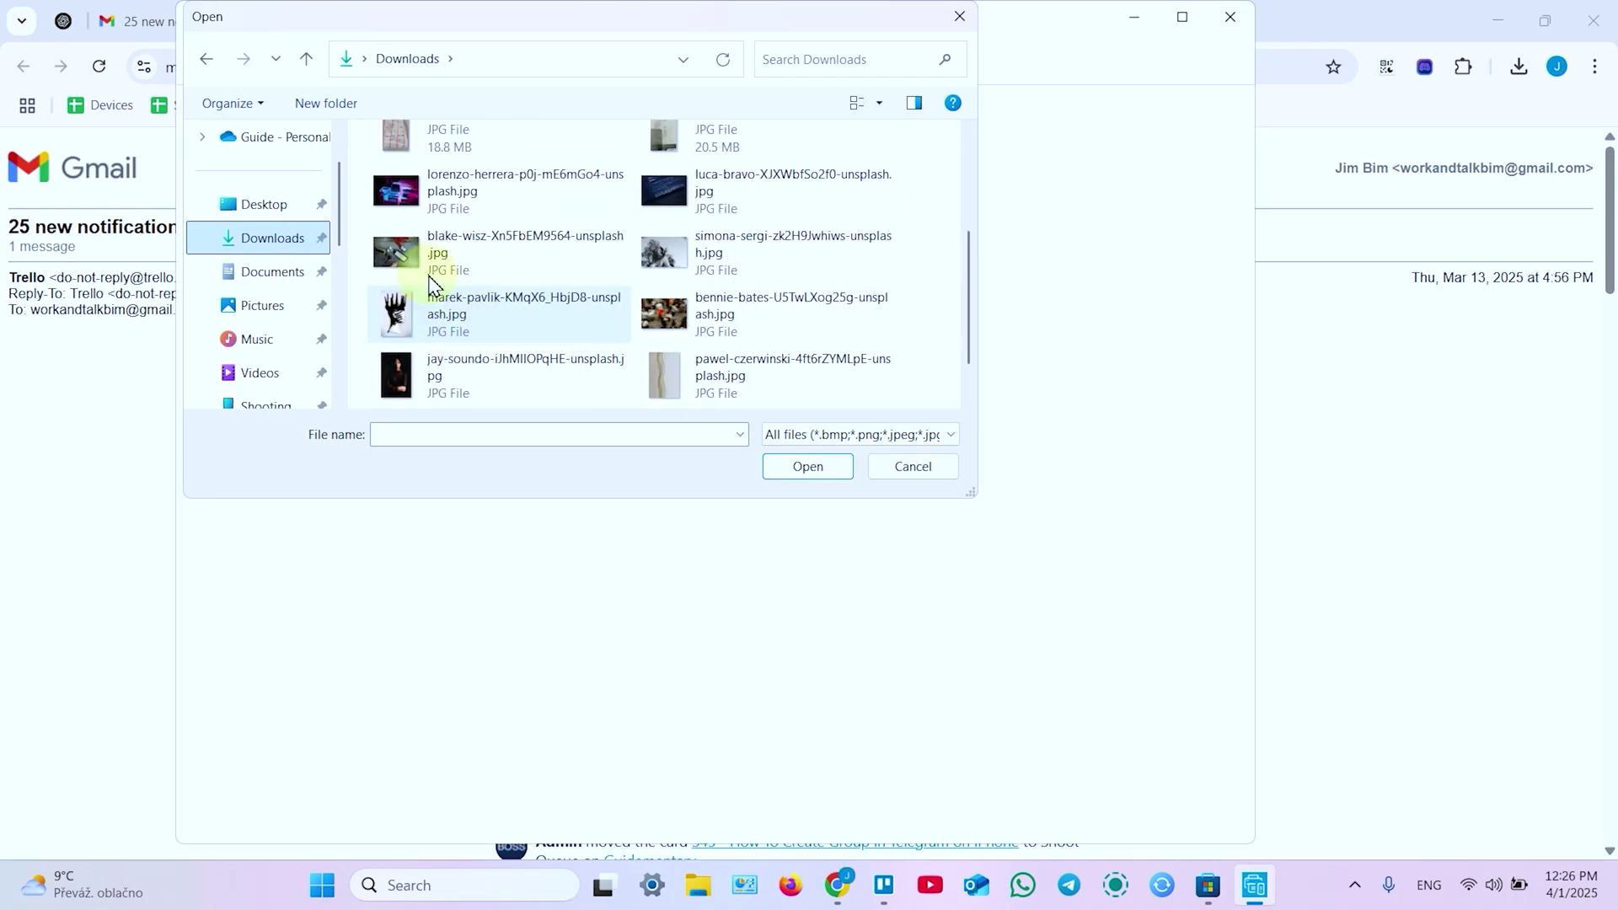
pyautogui.doubleClick(426, 310)
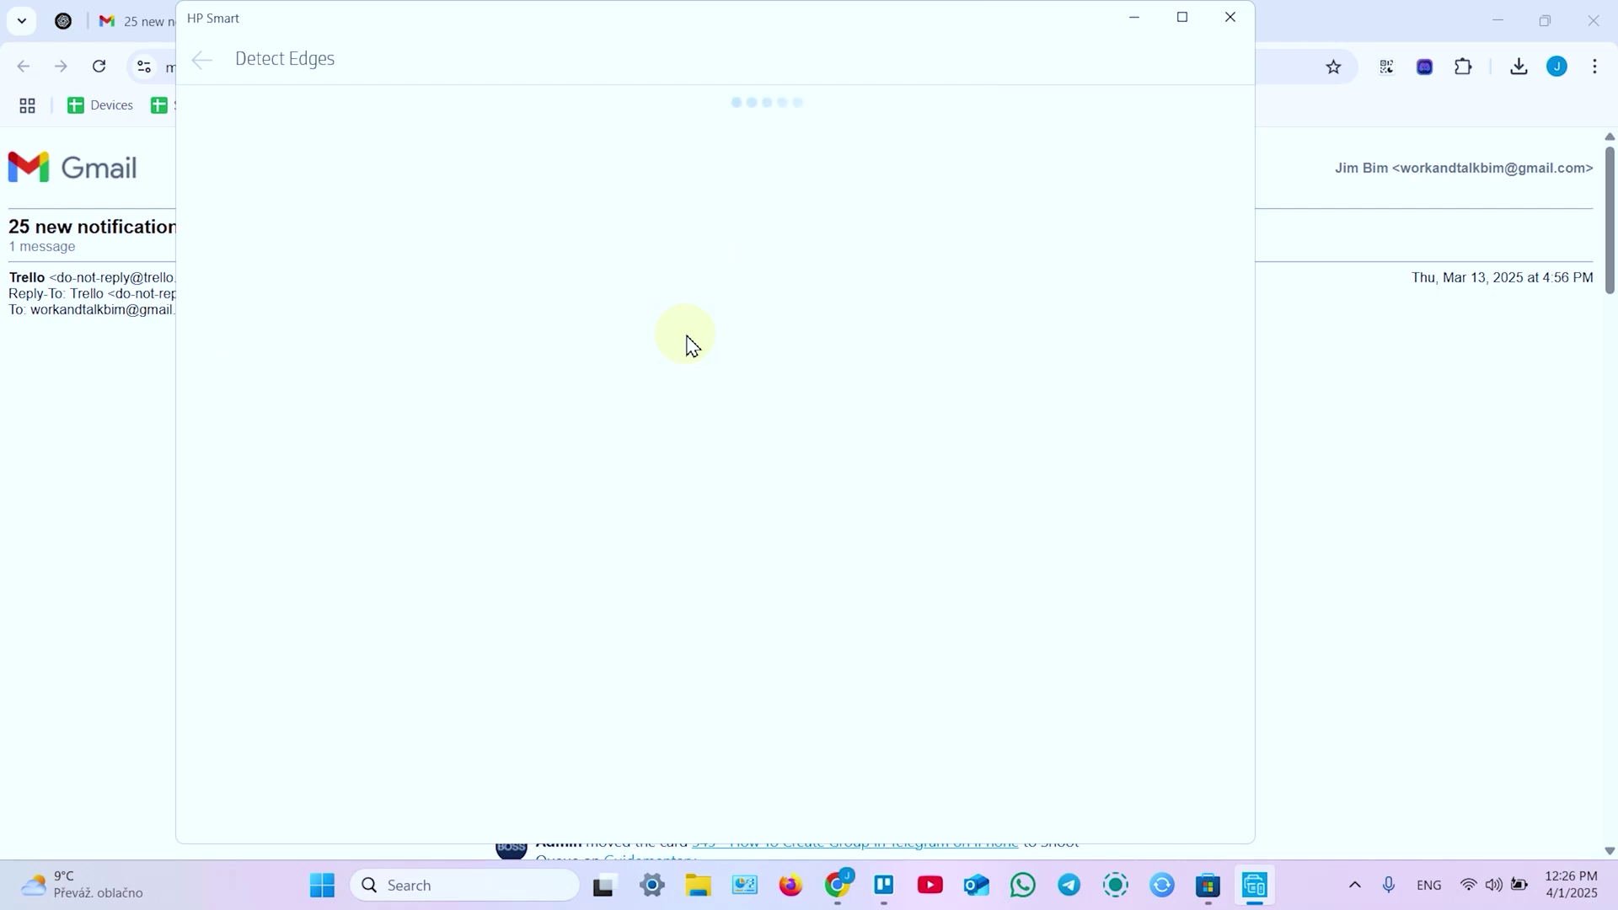
pyautogui.moveTo(687, 336); pyautogui.dragTo(813, 590)
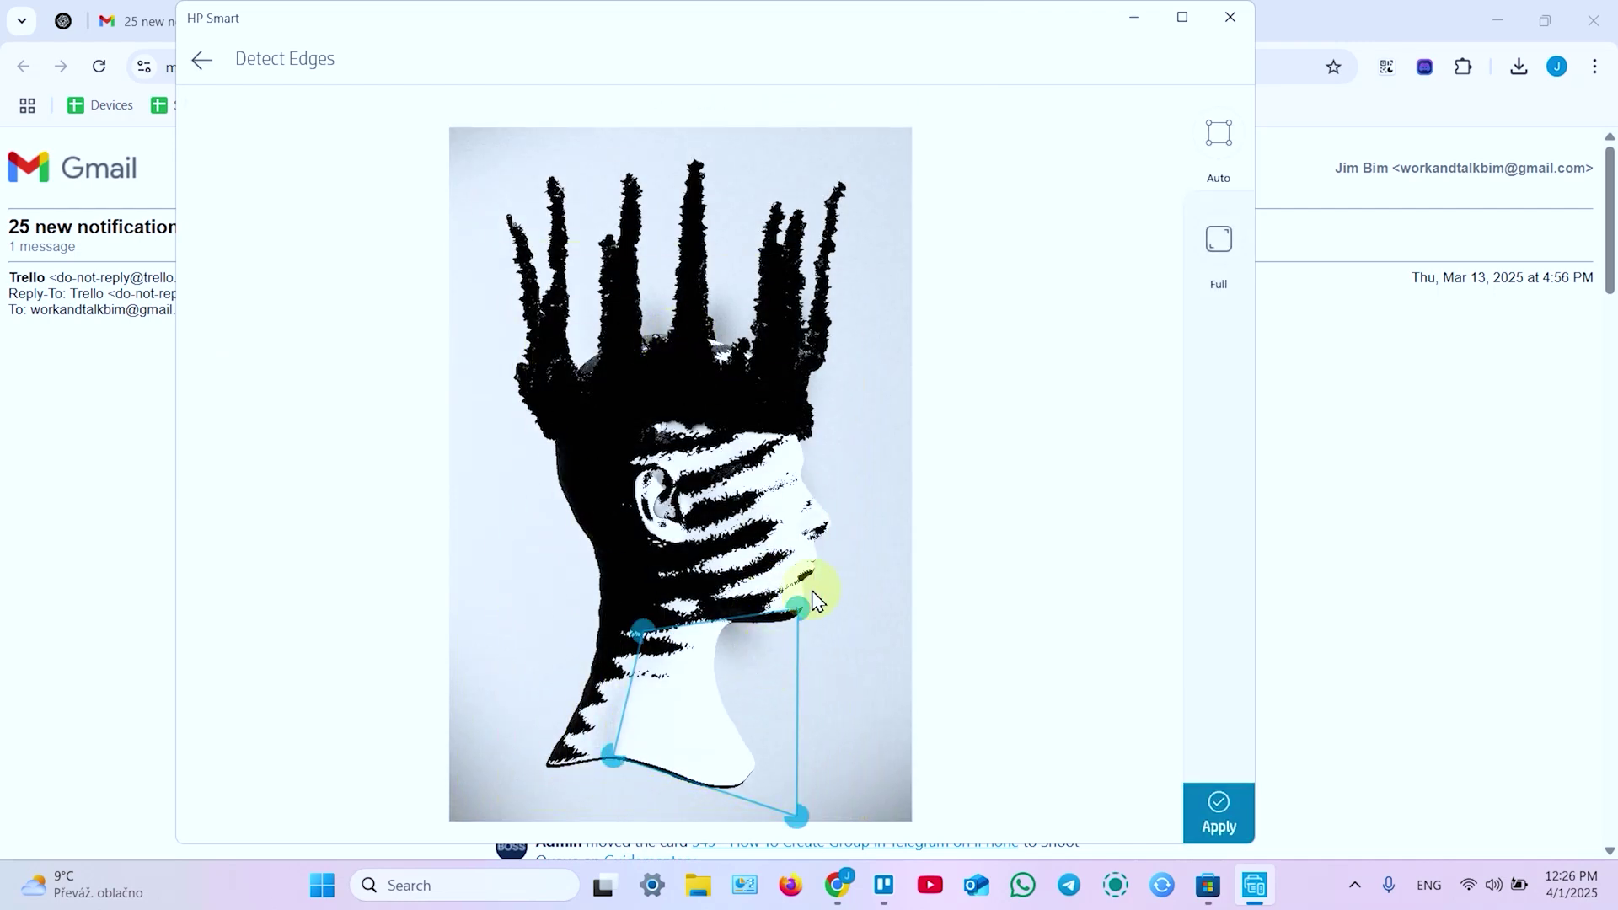
pyautogui.click(1222, 248)
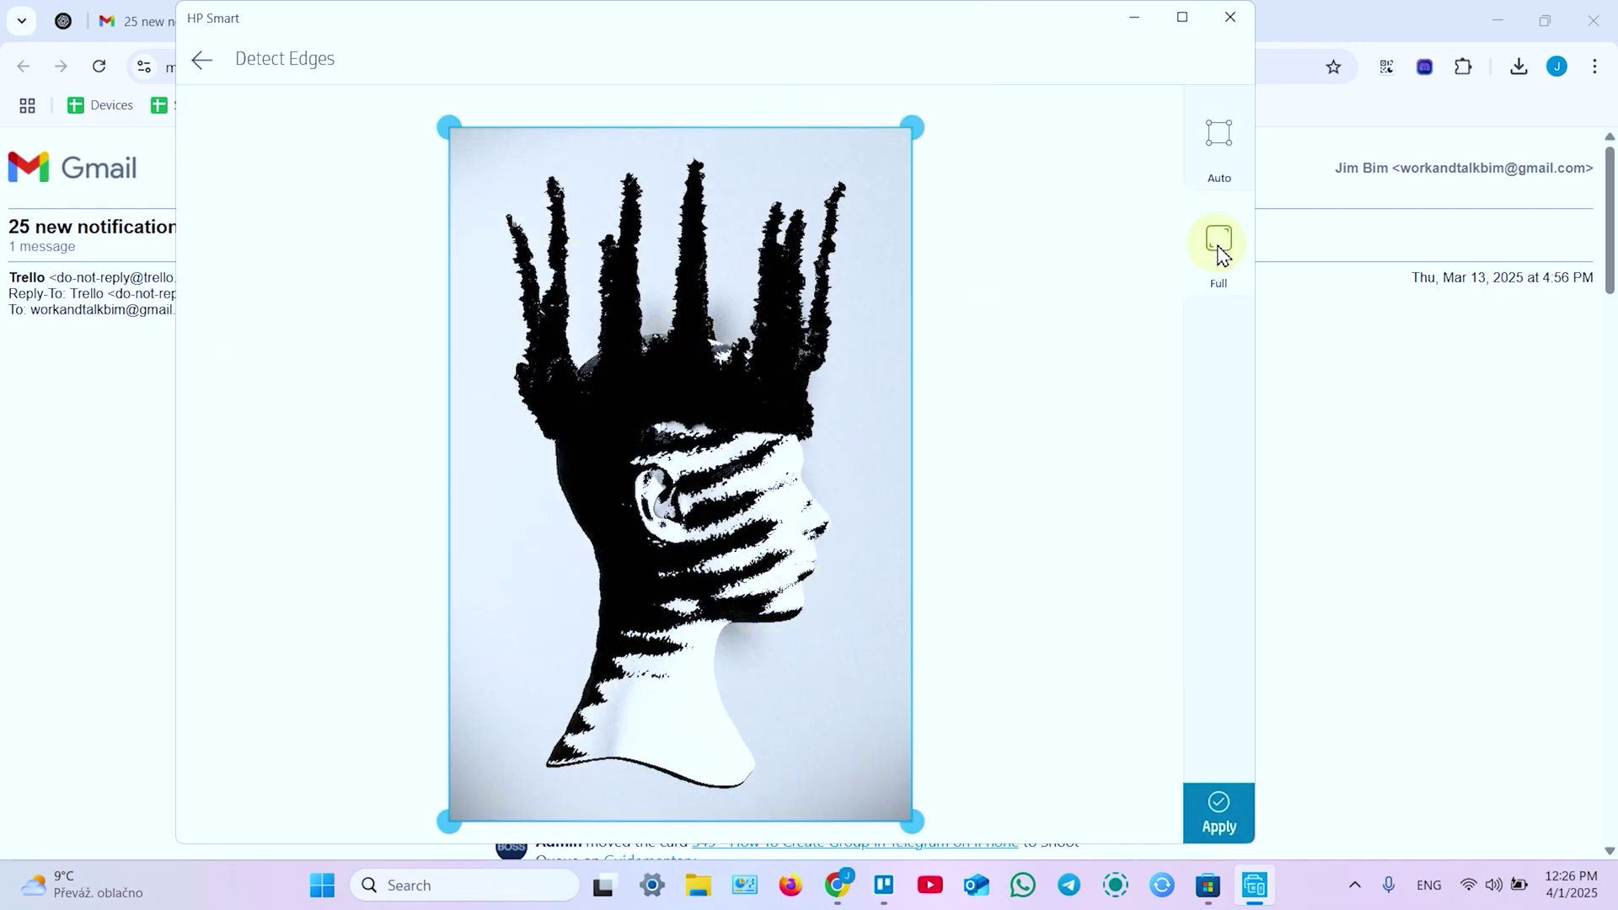
pyautogui.click(1211, 811)
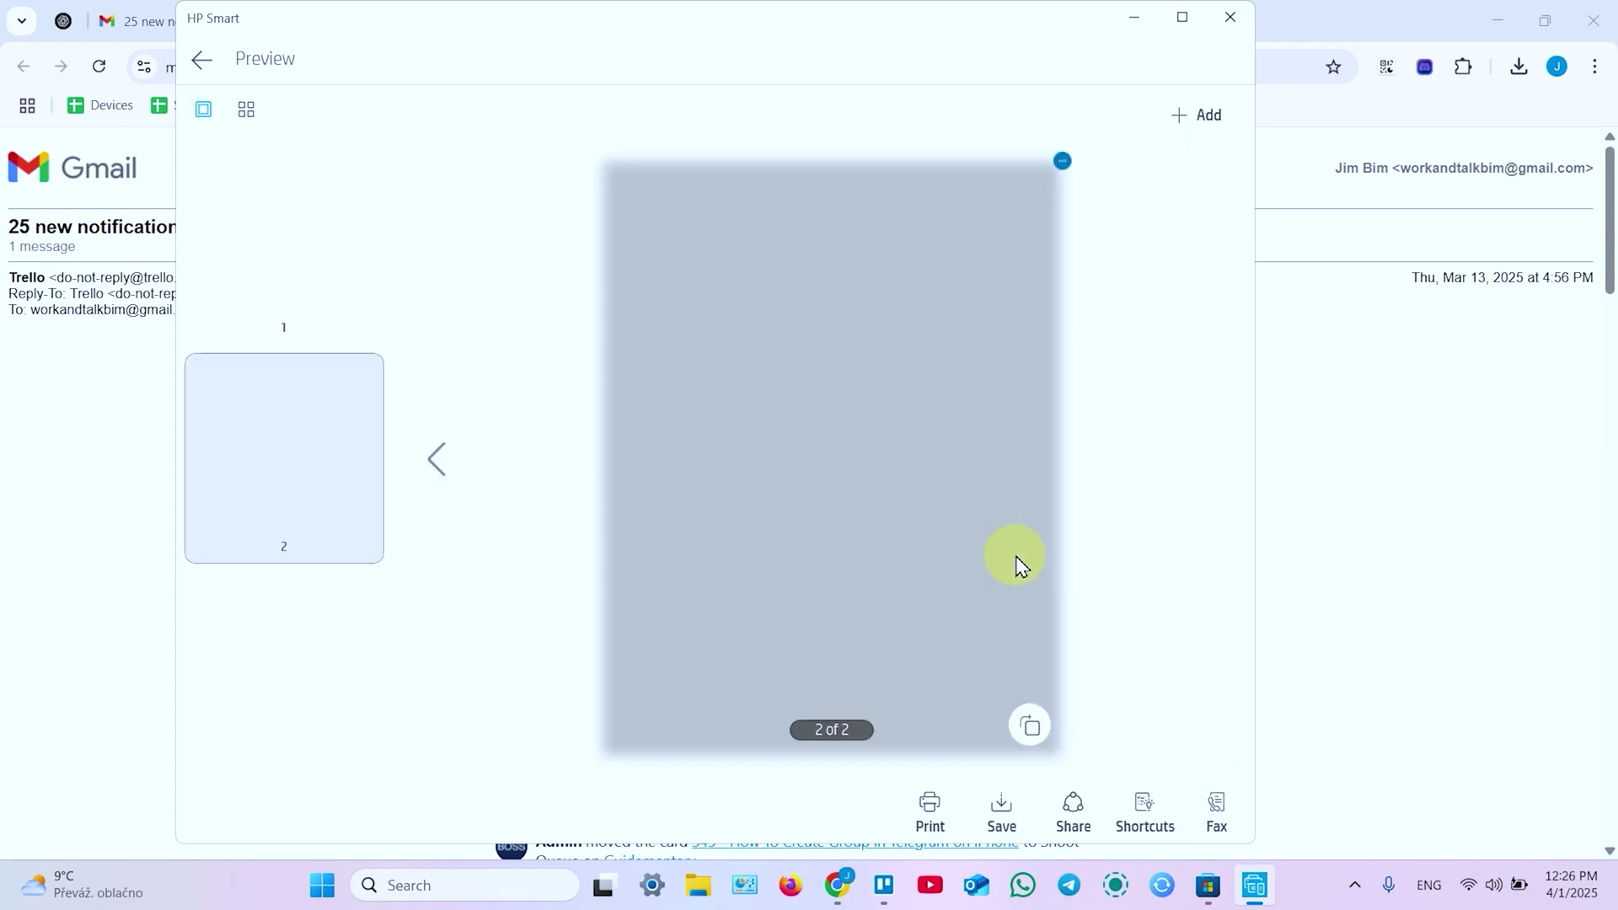
# Review the Trello email scan on page 1, then go back to page 2.
pyautogui.click(282, 200)
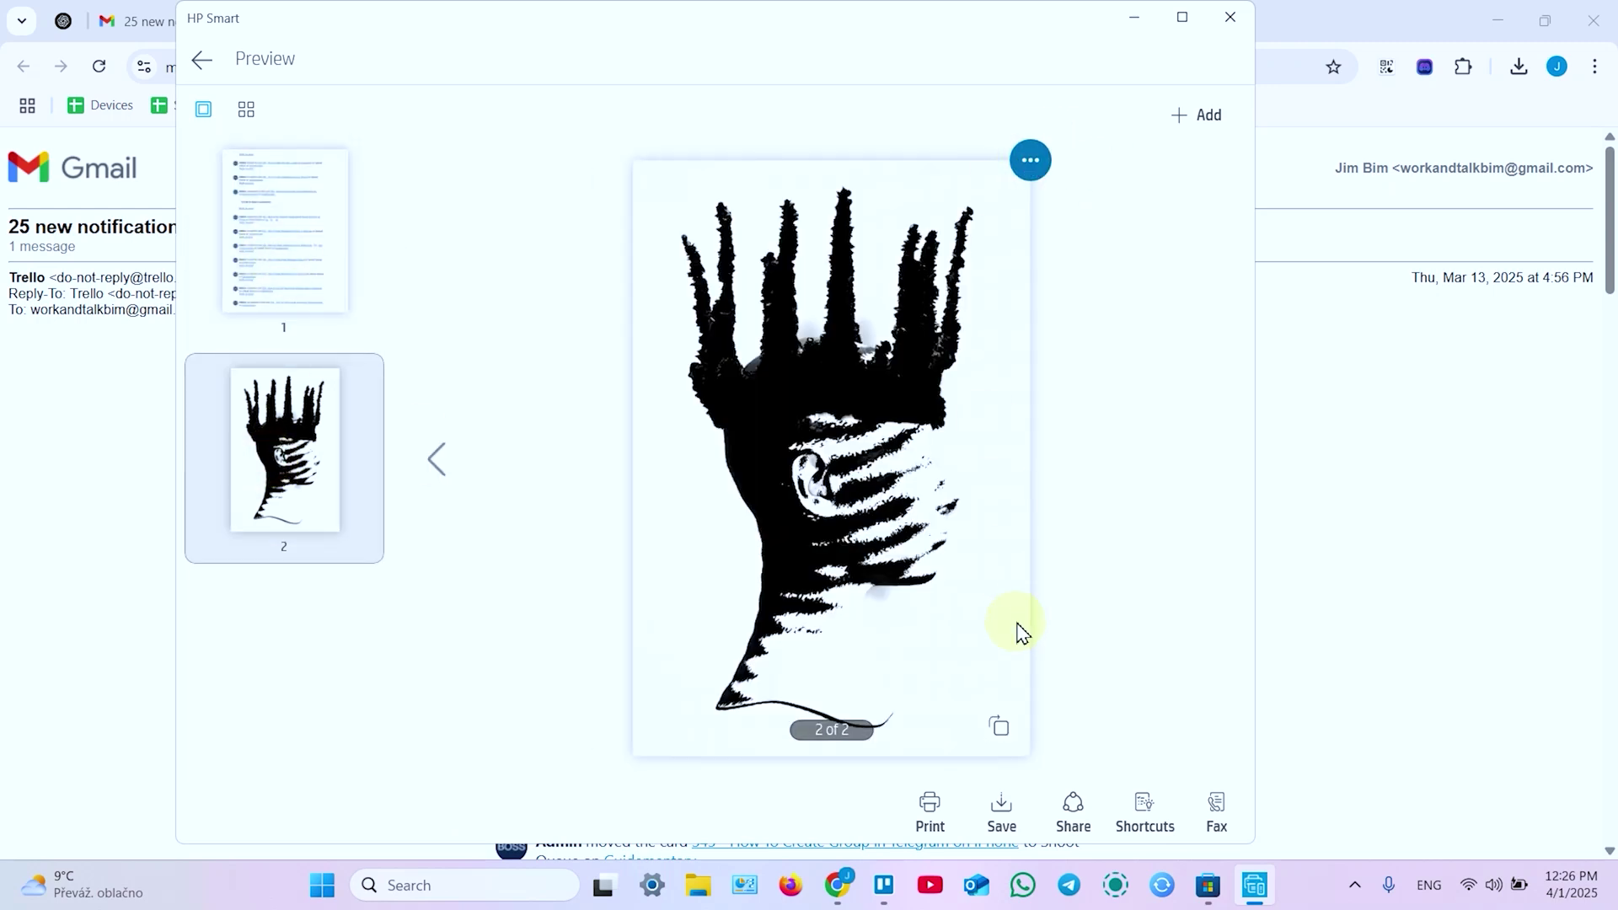
pyautogui.click(934, 817)
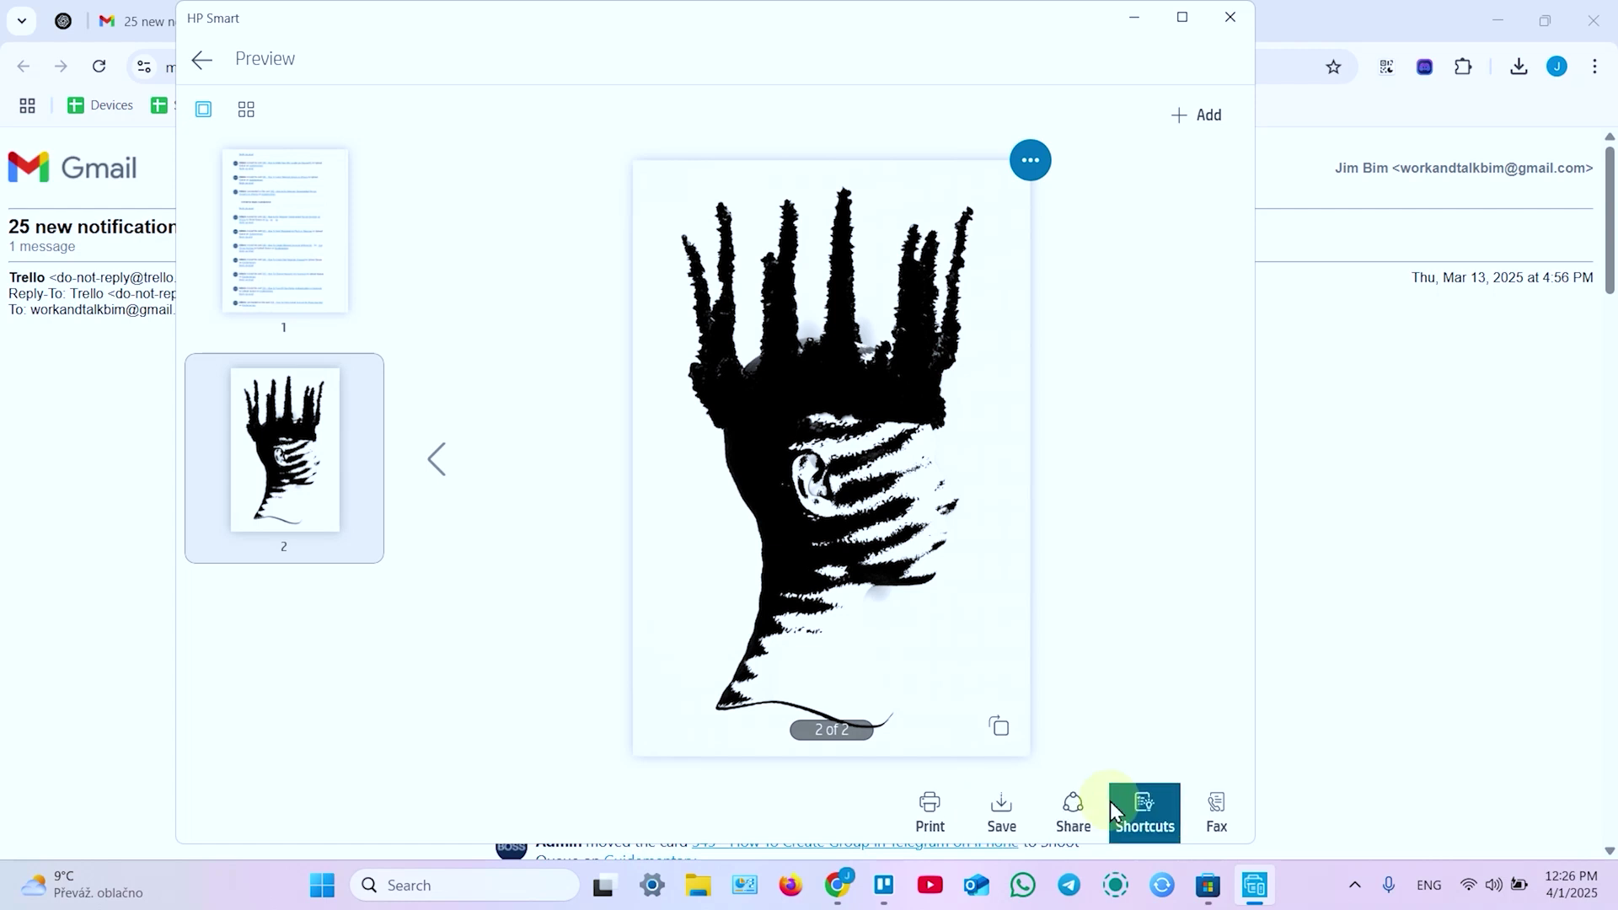
# In the Save options keep File Type Basic PDF and Compression None.
pyautogui.click(993, 805)
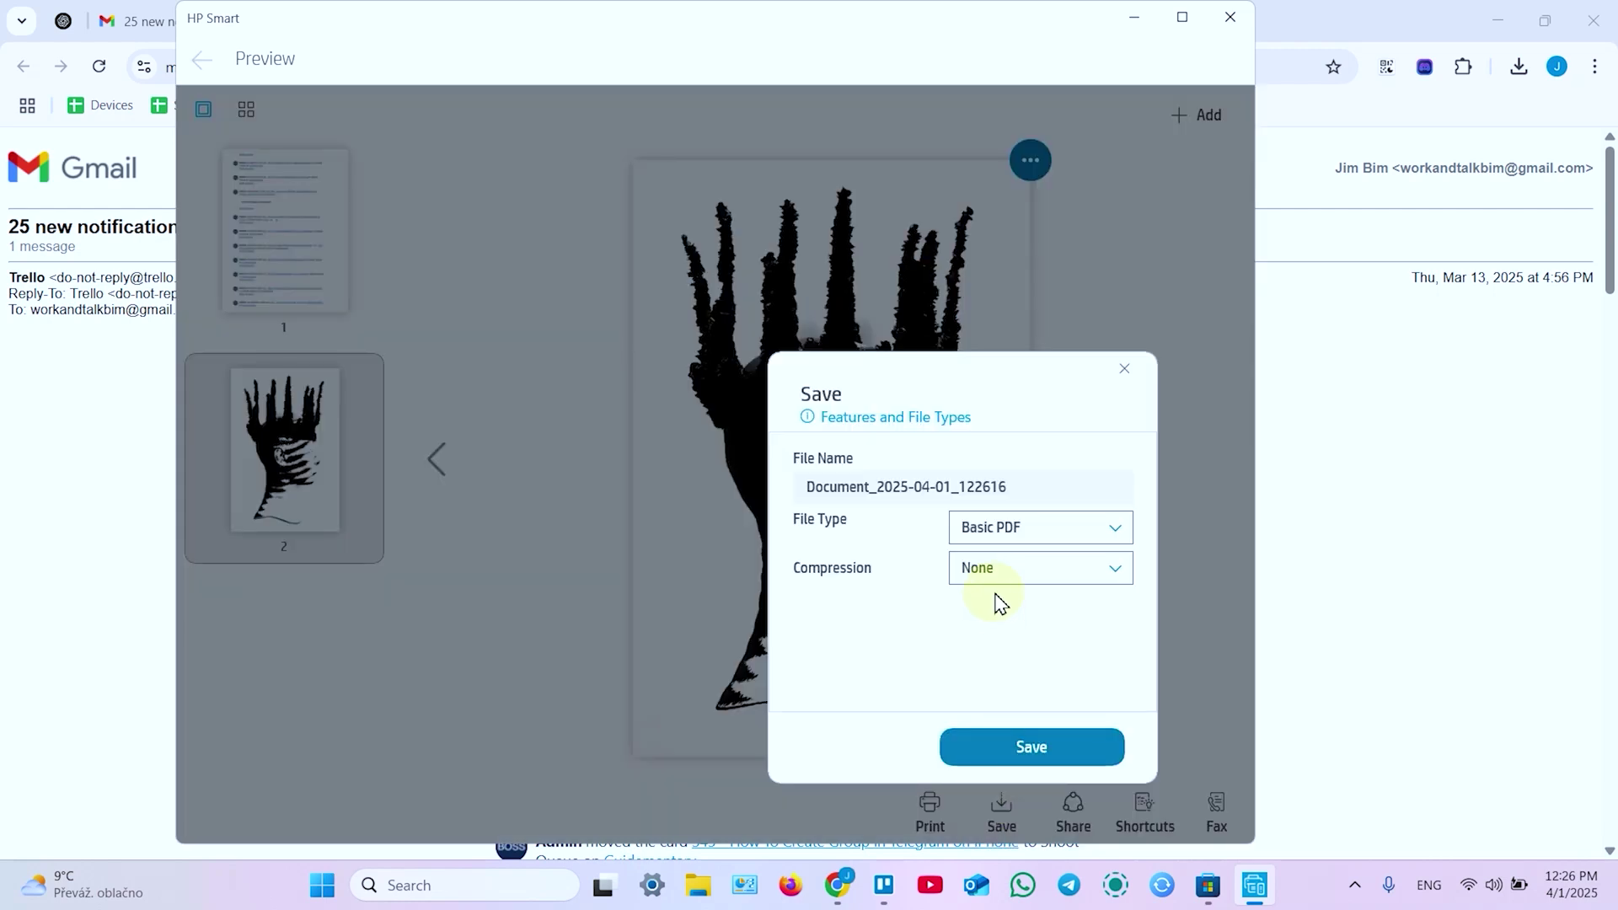
pyautogui.click(1022, 534)
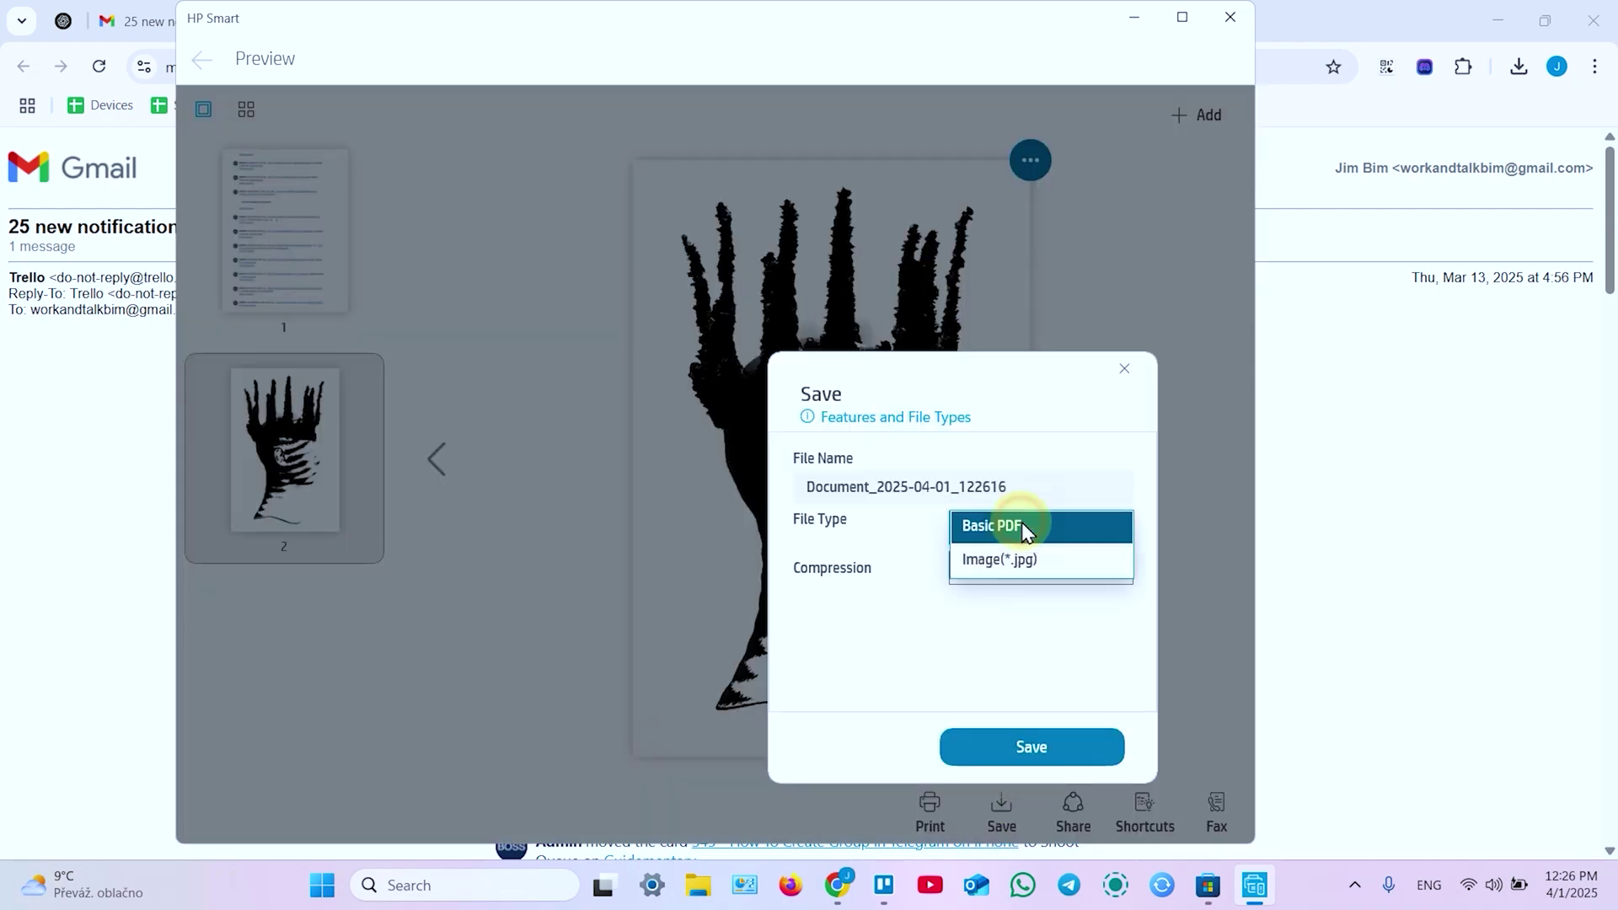
pyautogui.click(1013, 531)
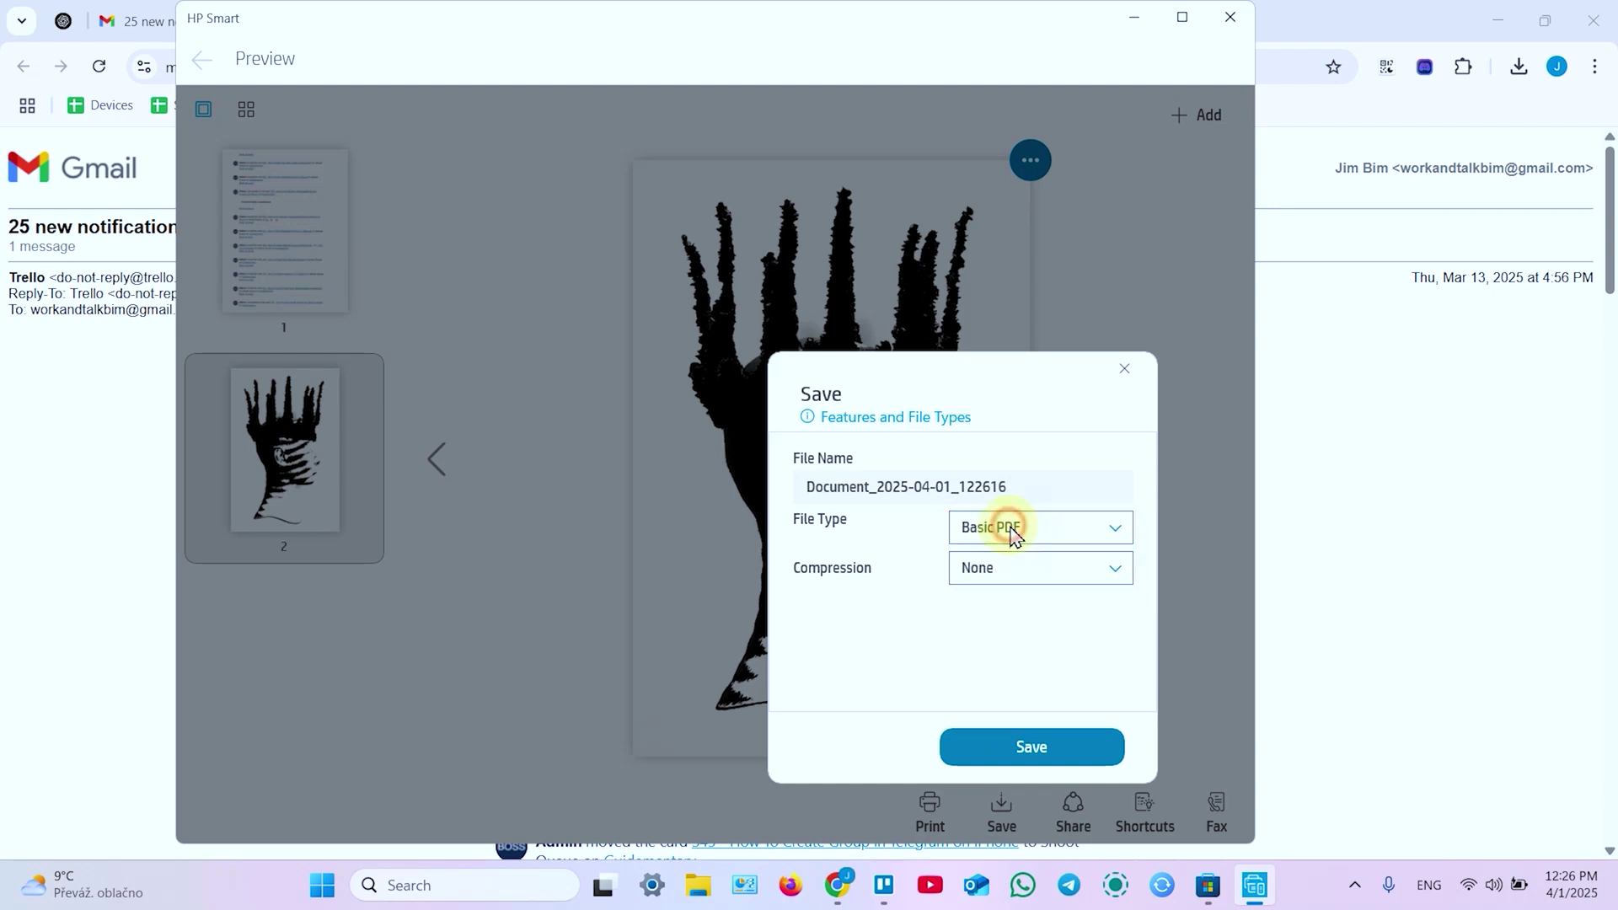
pyautogui.click(1038, 530)
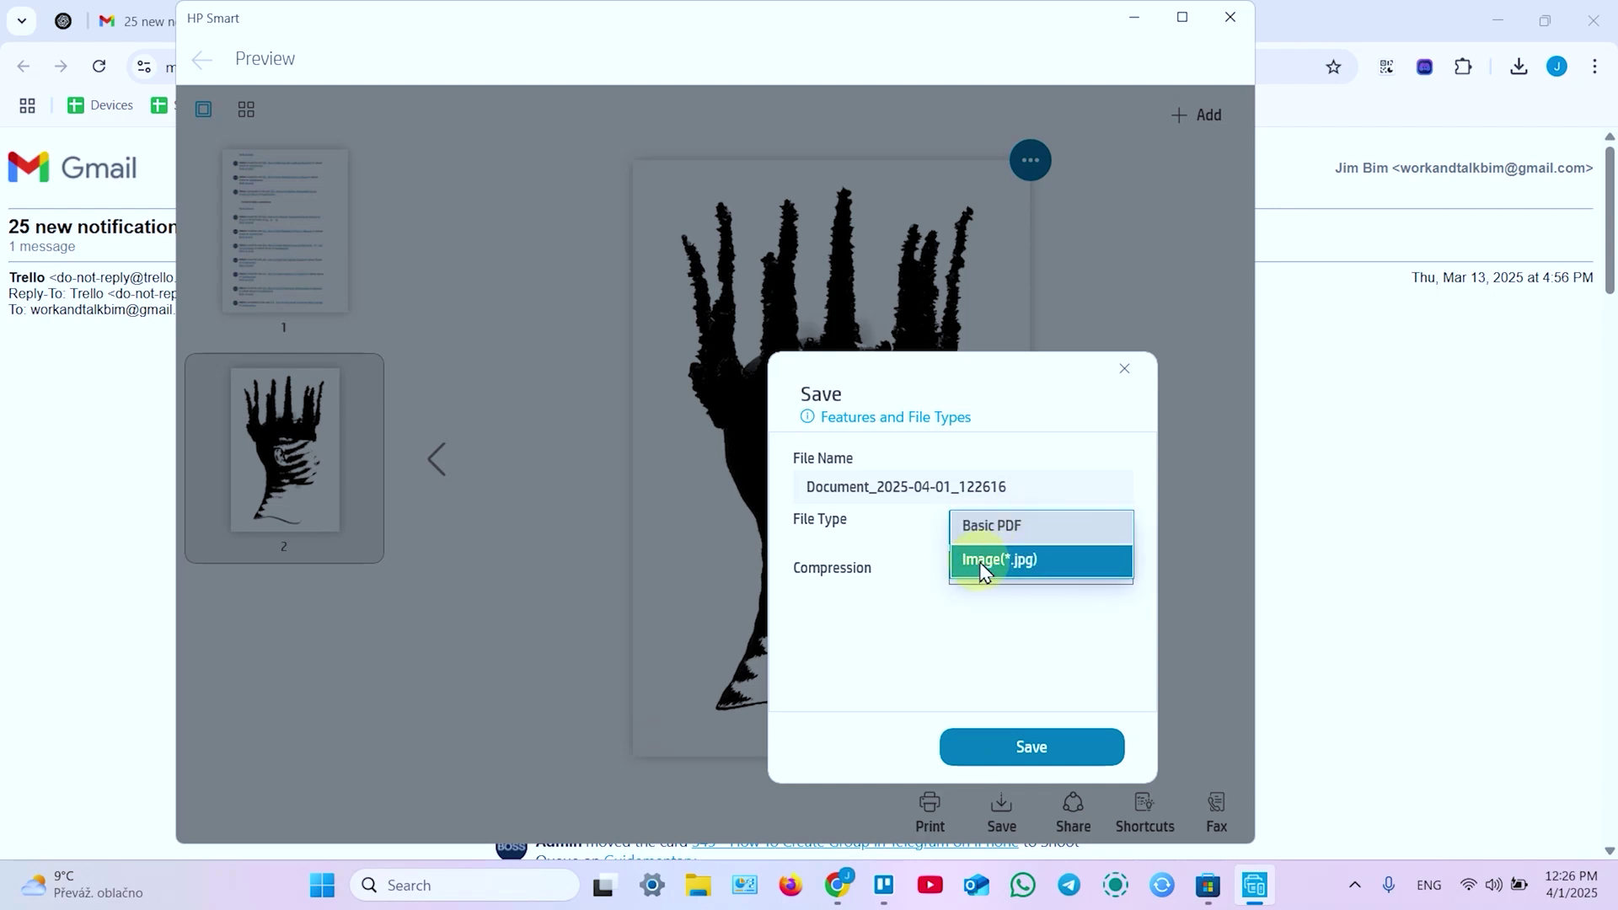
pyautogui.click(971, 614)
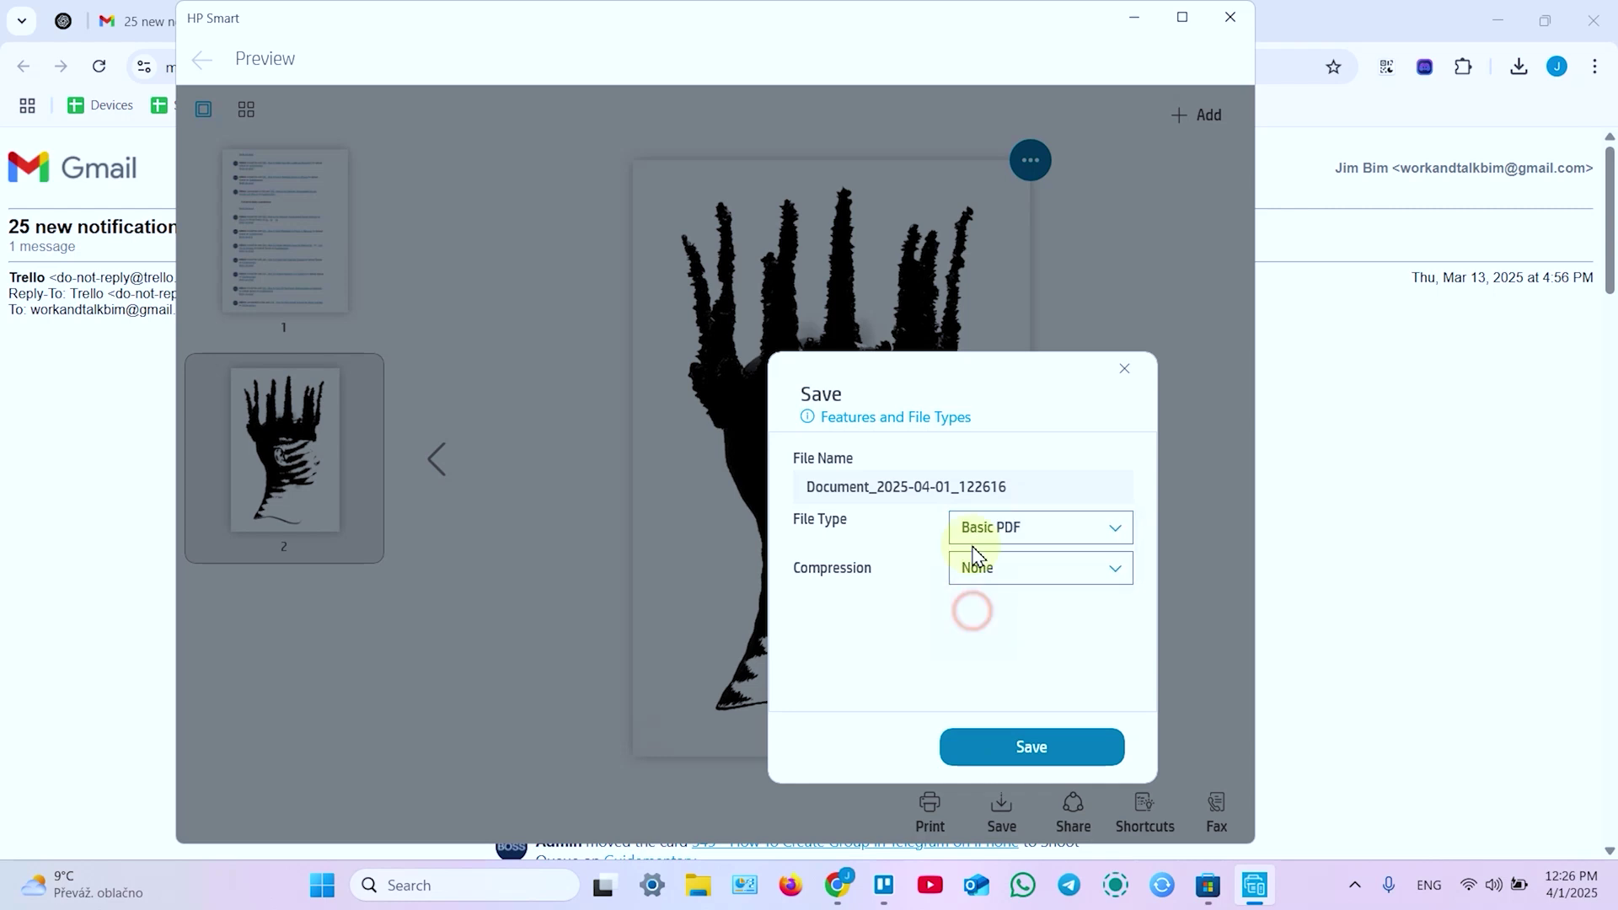
pyautogui.click(1011, 483)
pyautogui.moveTo(1028, 482); pyautogui.dragTo(795, 487)
pyautogui.click(1024, 570)
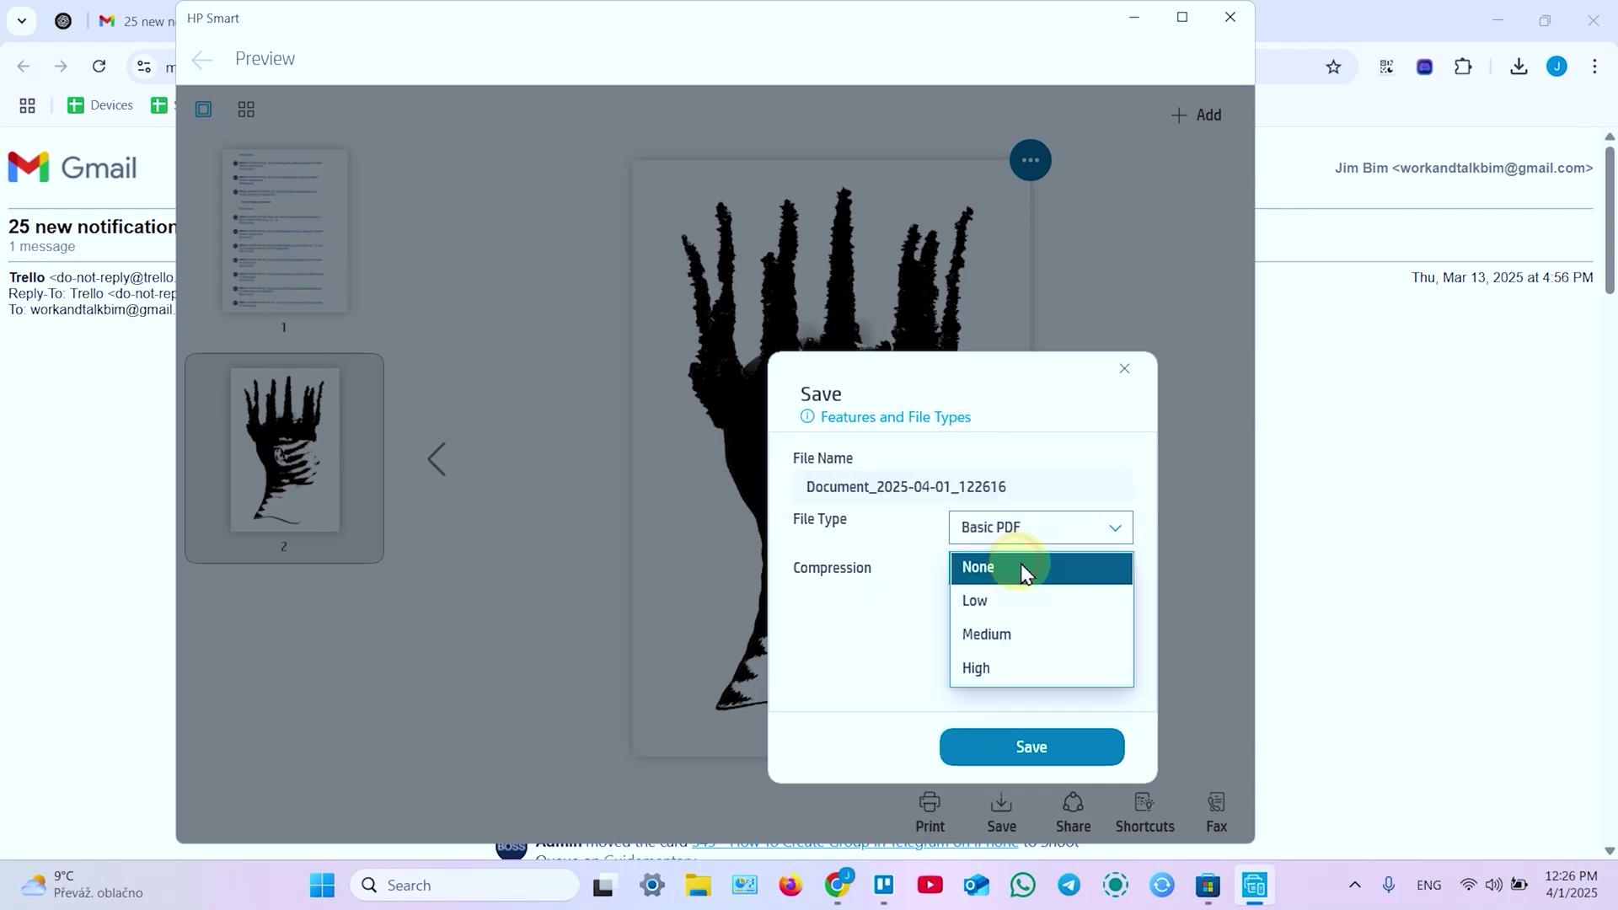
pyautogui.click(1023, 576)
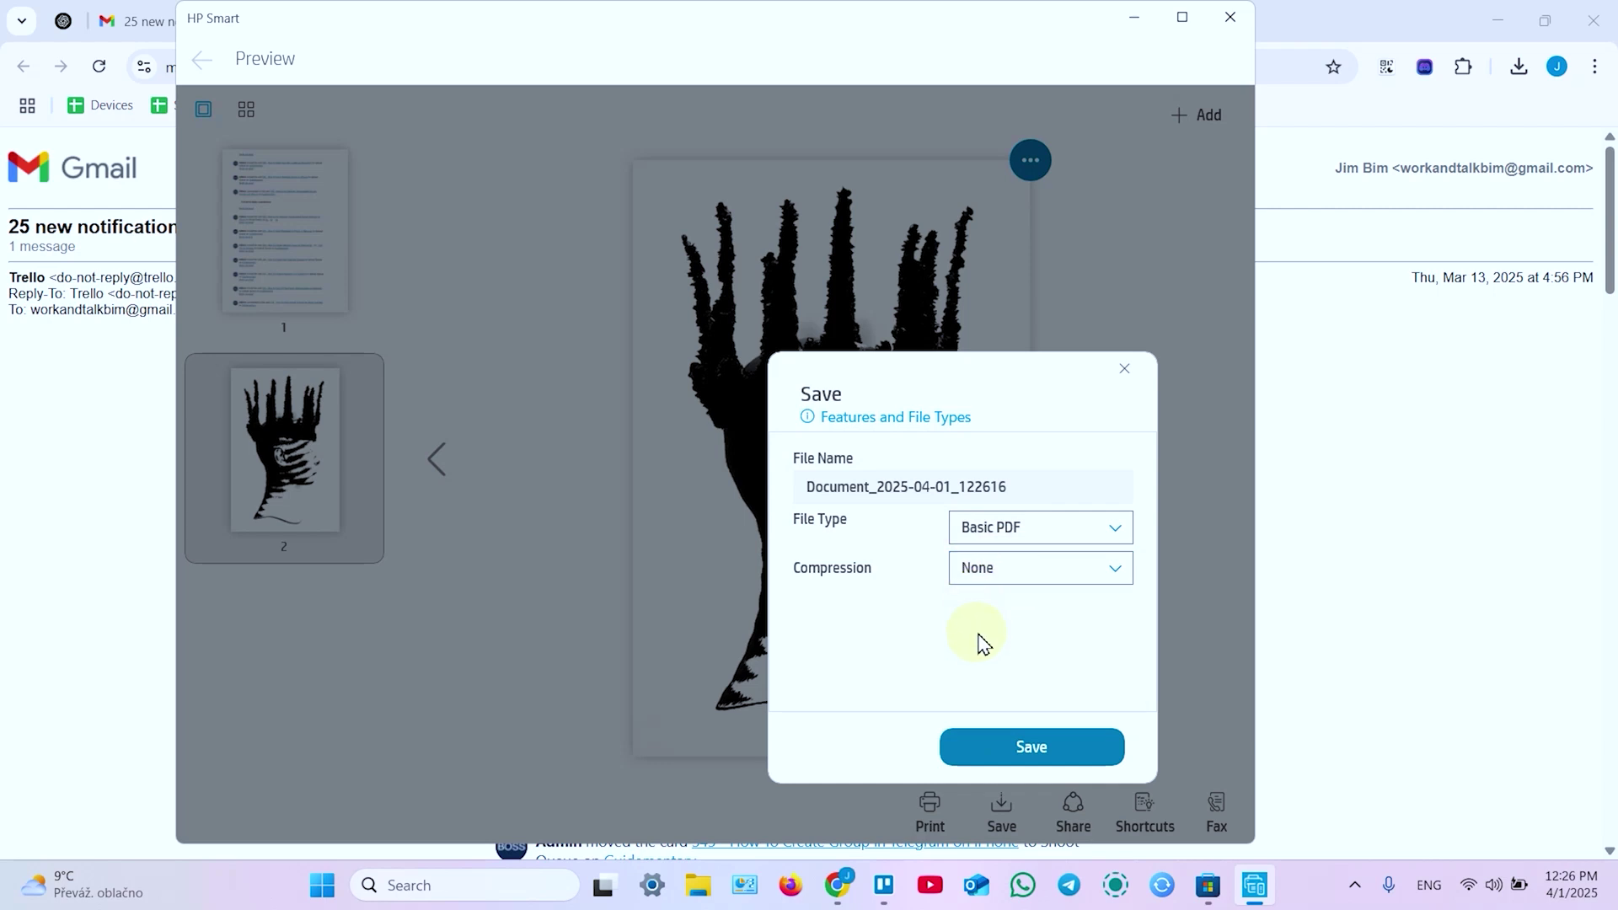
# Save the PDF to the Documents folder as Document_2025-04-01_122616.pdf.
pyautogui.click(1030, 752)
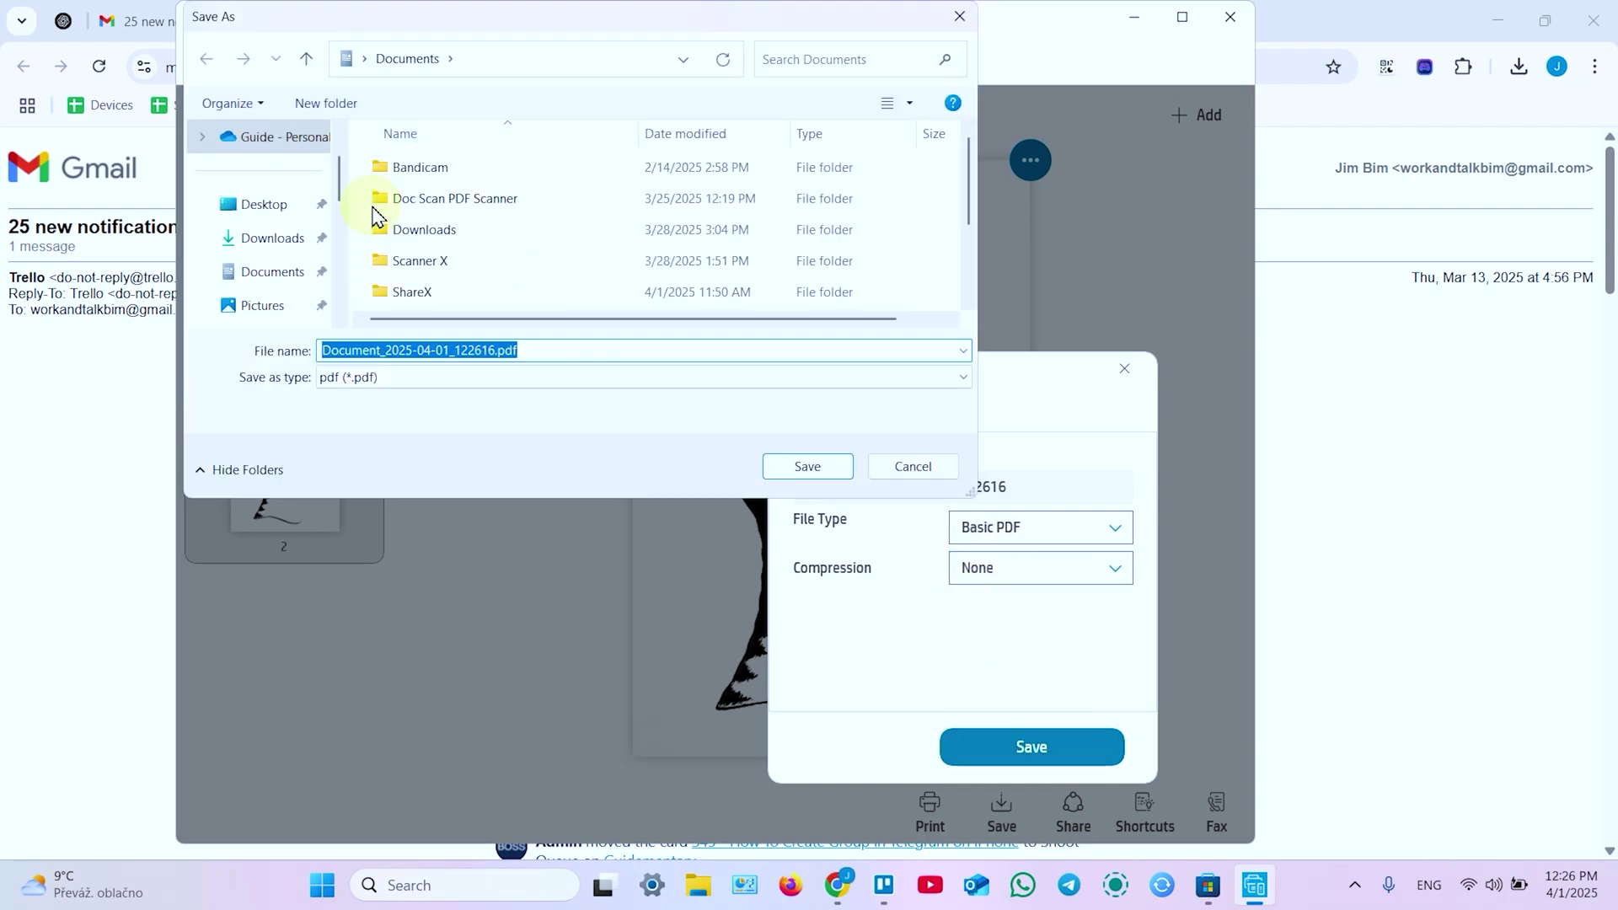
pyautogui.click(266, 205)
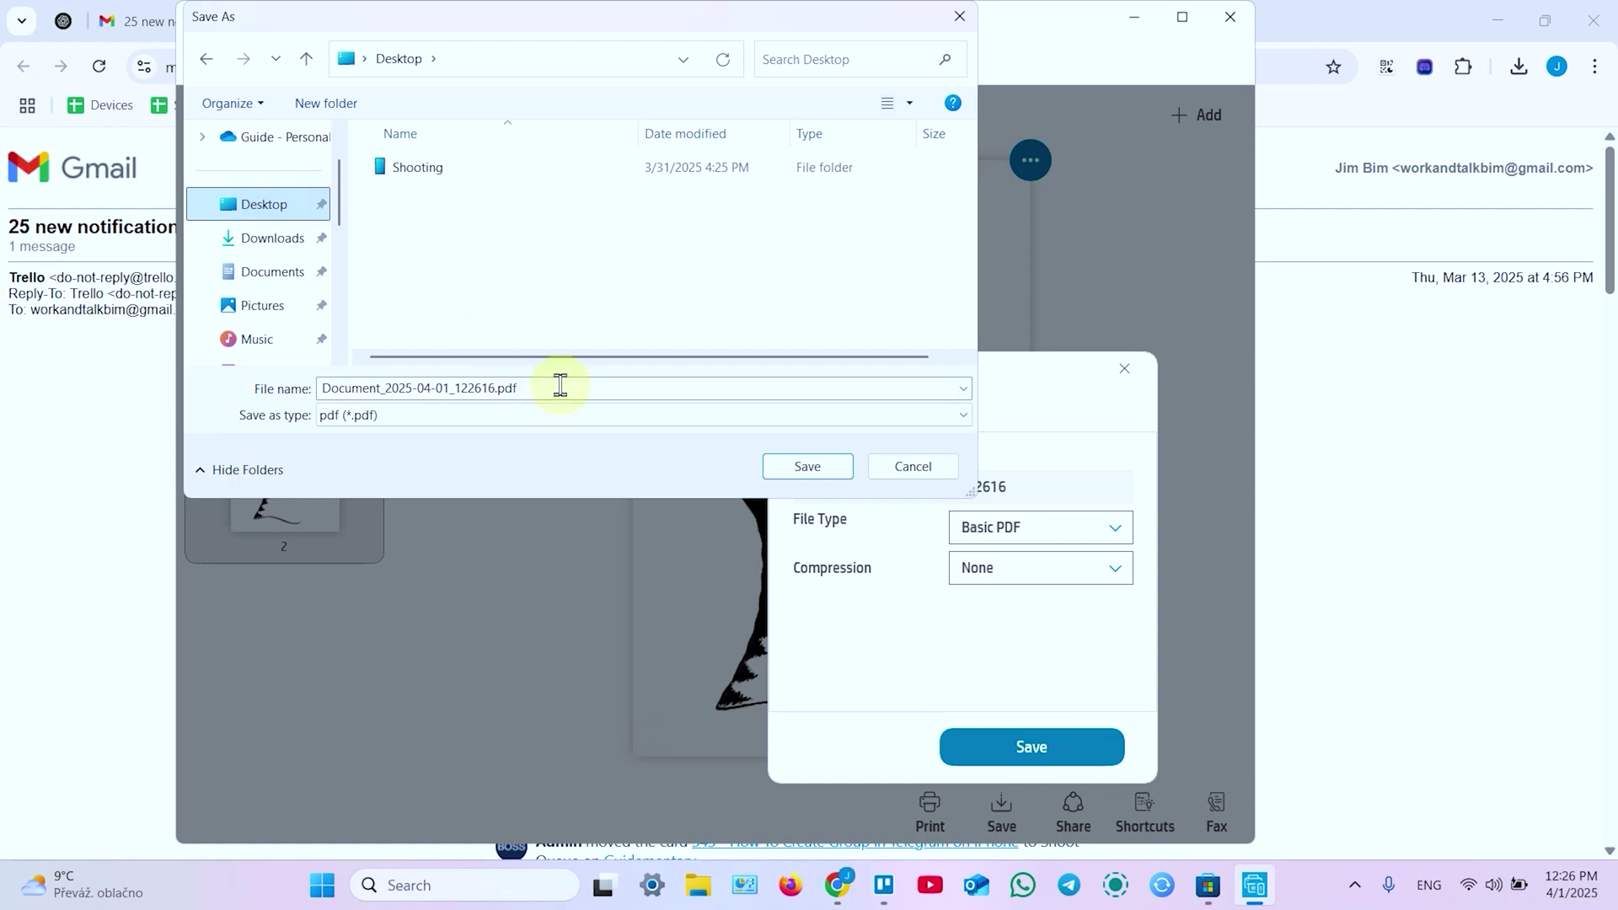
pyautogui.click(242, 239)
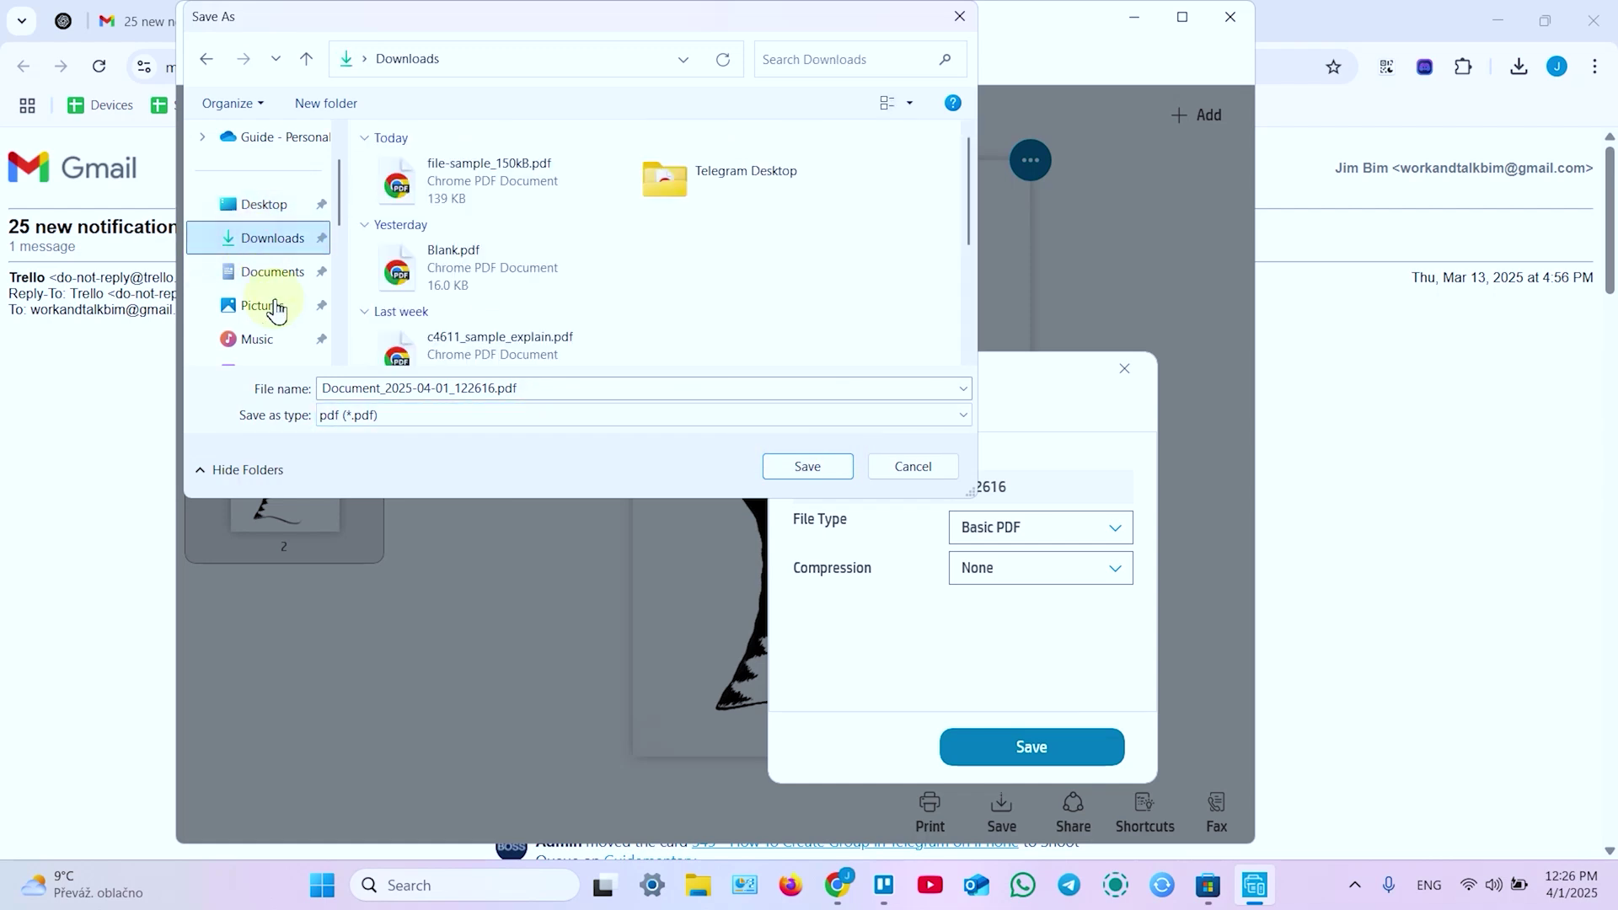
pyautogui.click(272, 272)
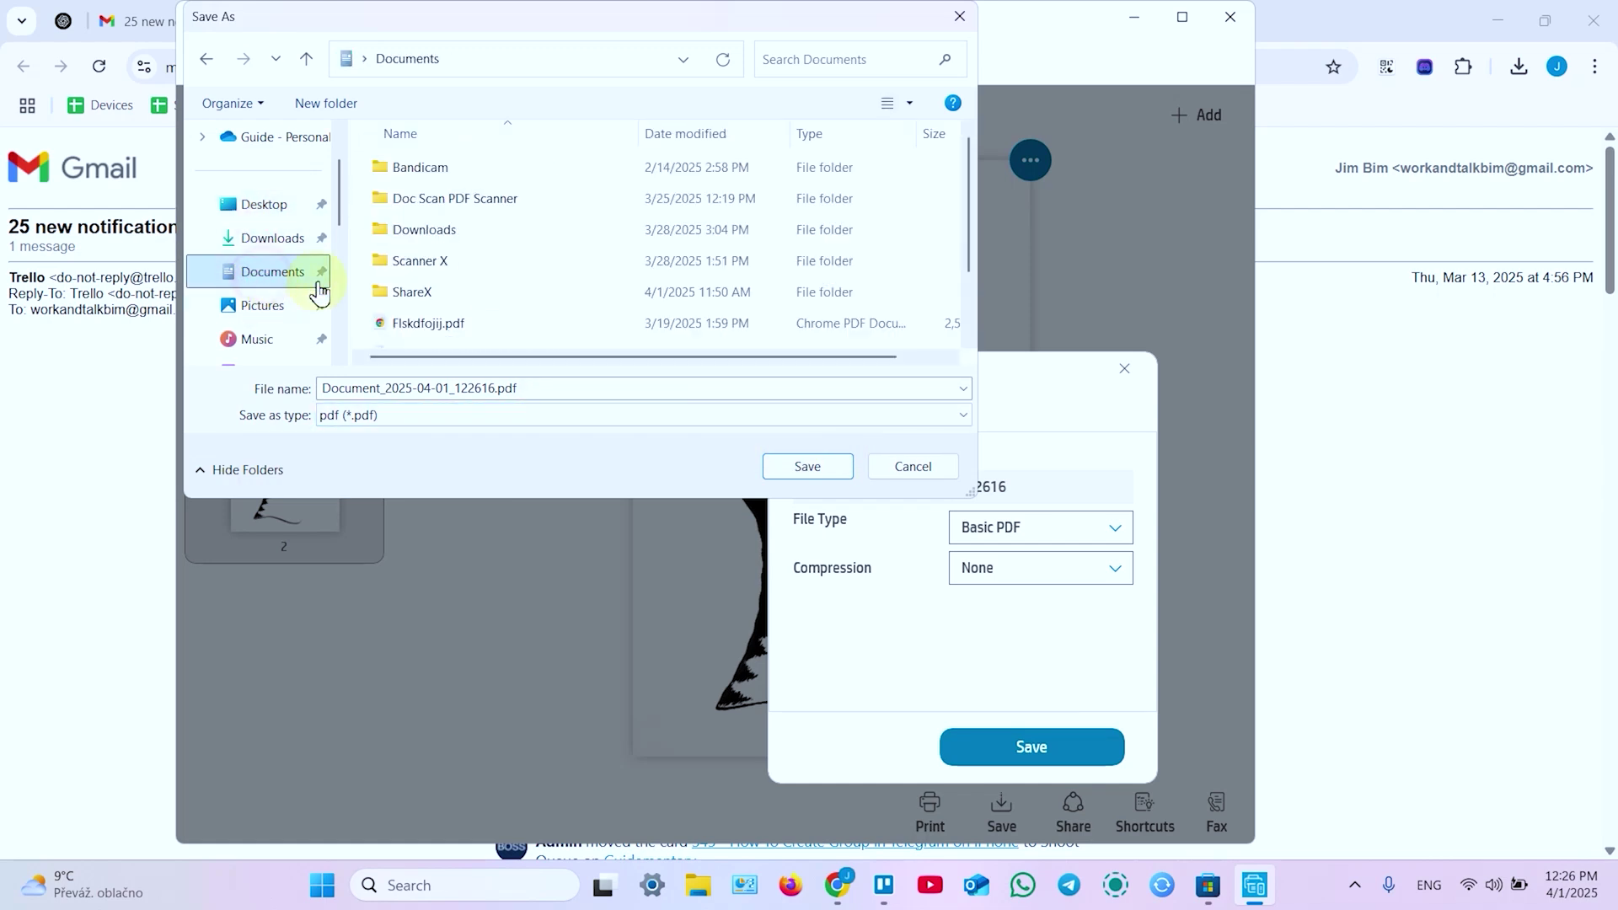
pyautogui.click(807, 468)
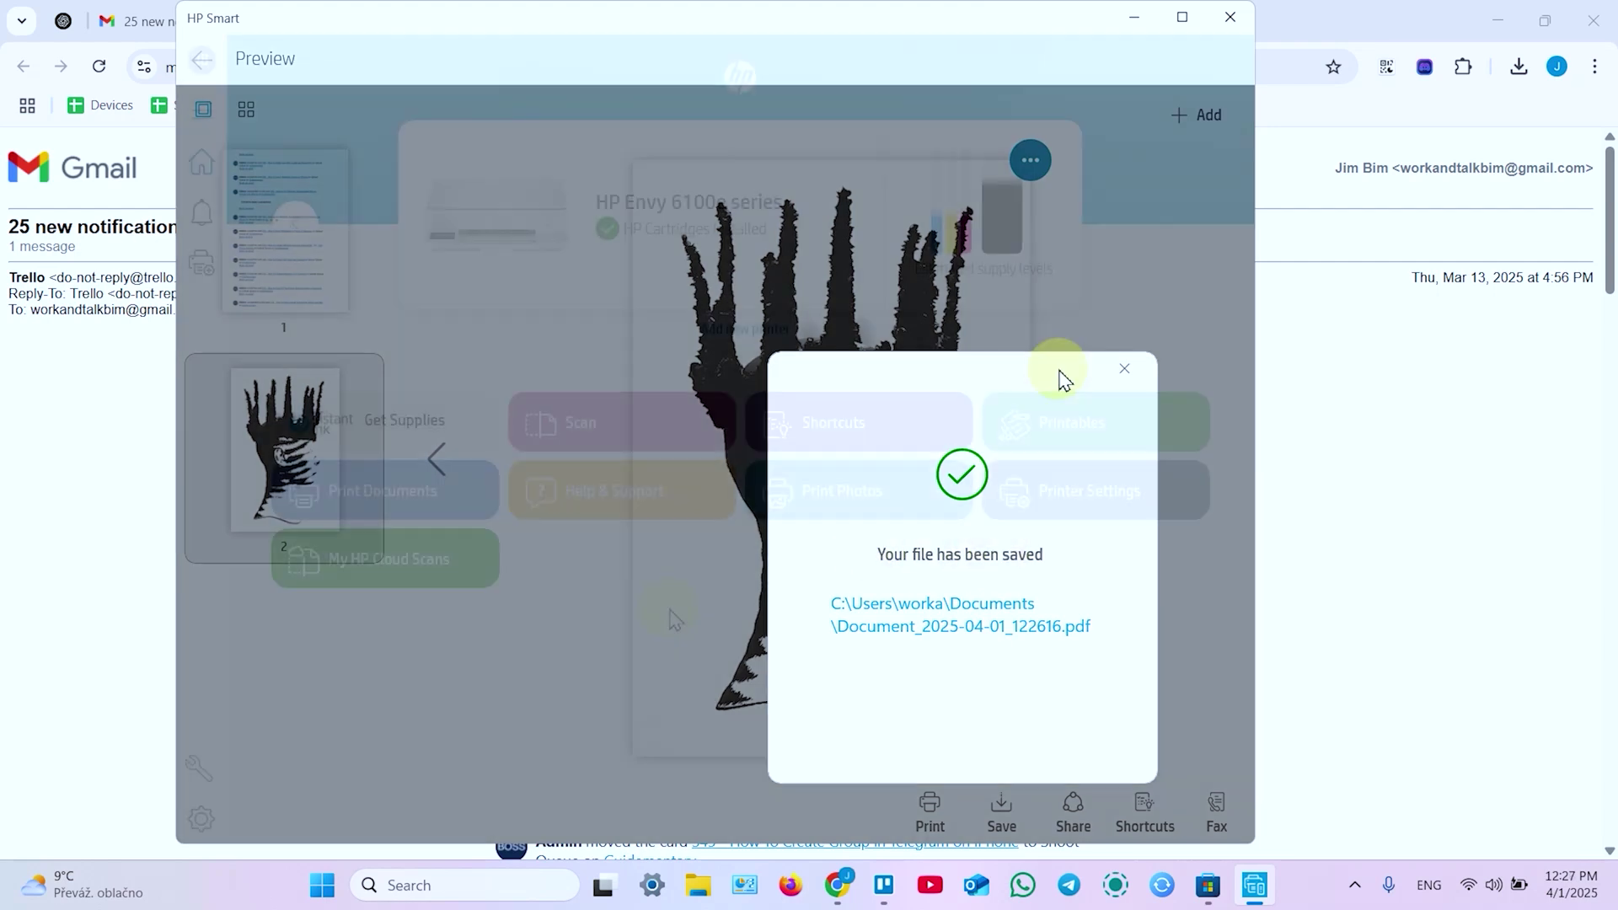
# Dismiss the 'Your file has been saved' notice and go to the HP Envy 6100e's Printer Settings.
pyautogui.click(1125, 368)
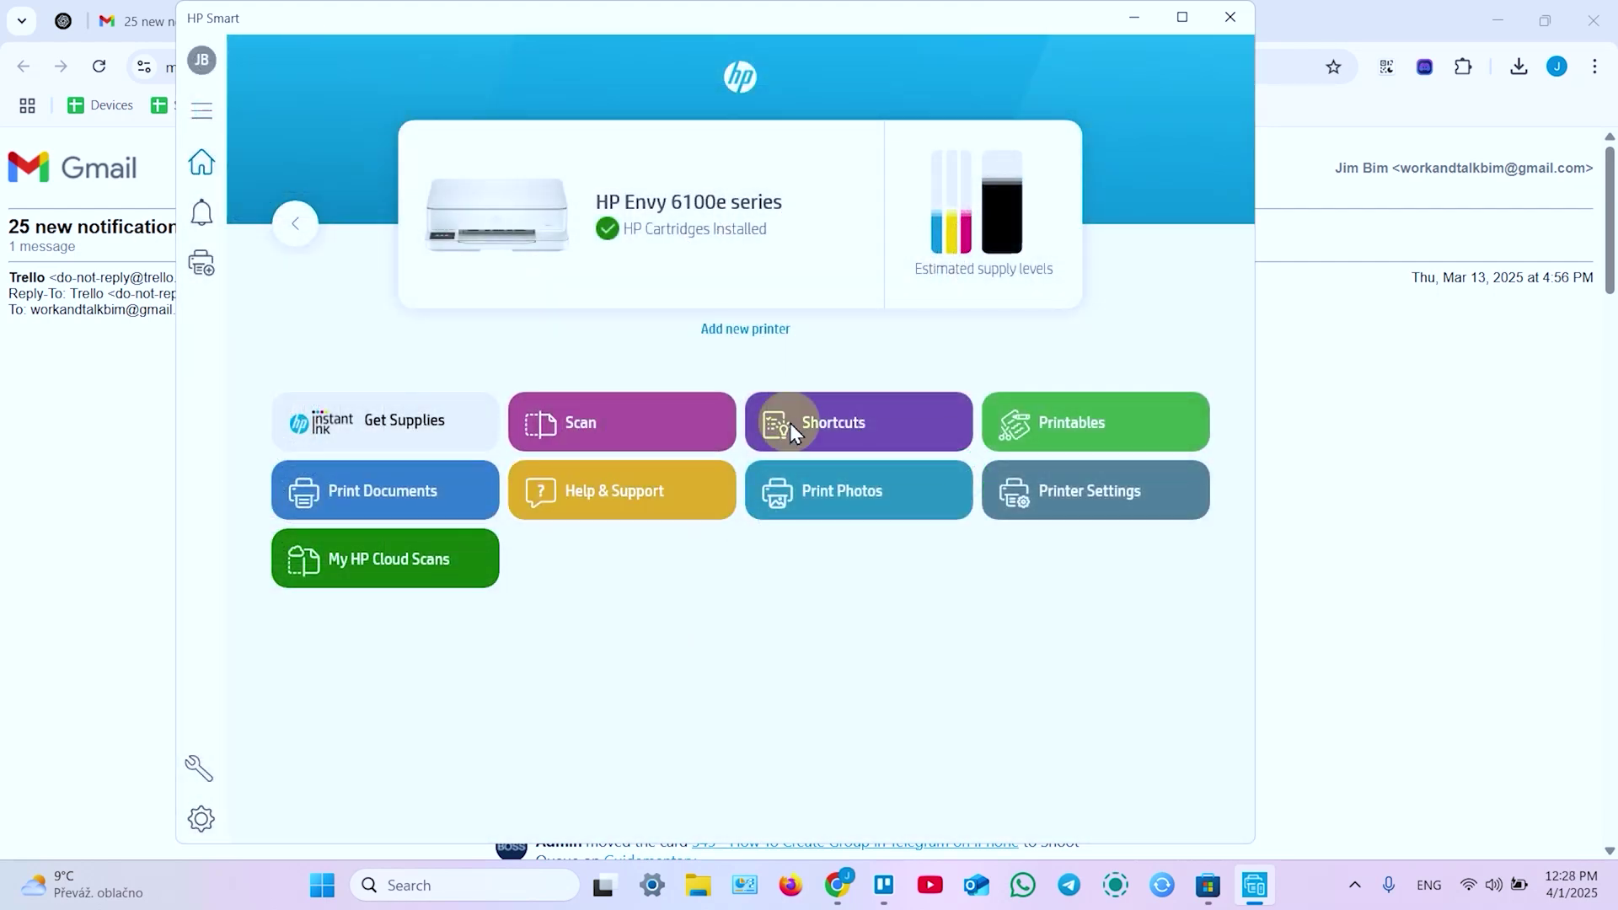
pyautogui.click(1065, 495)
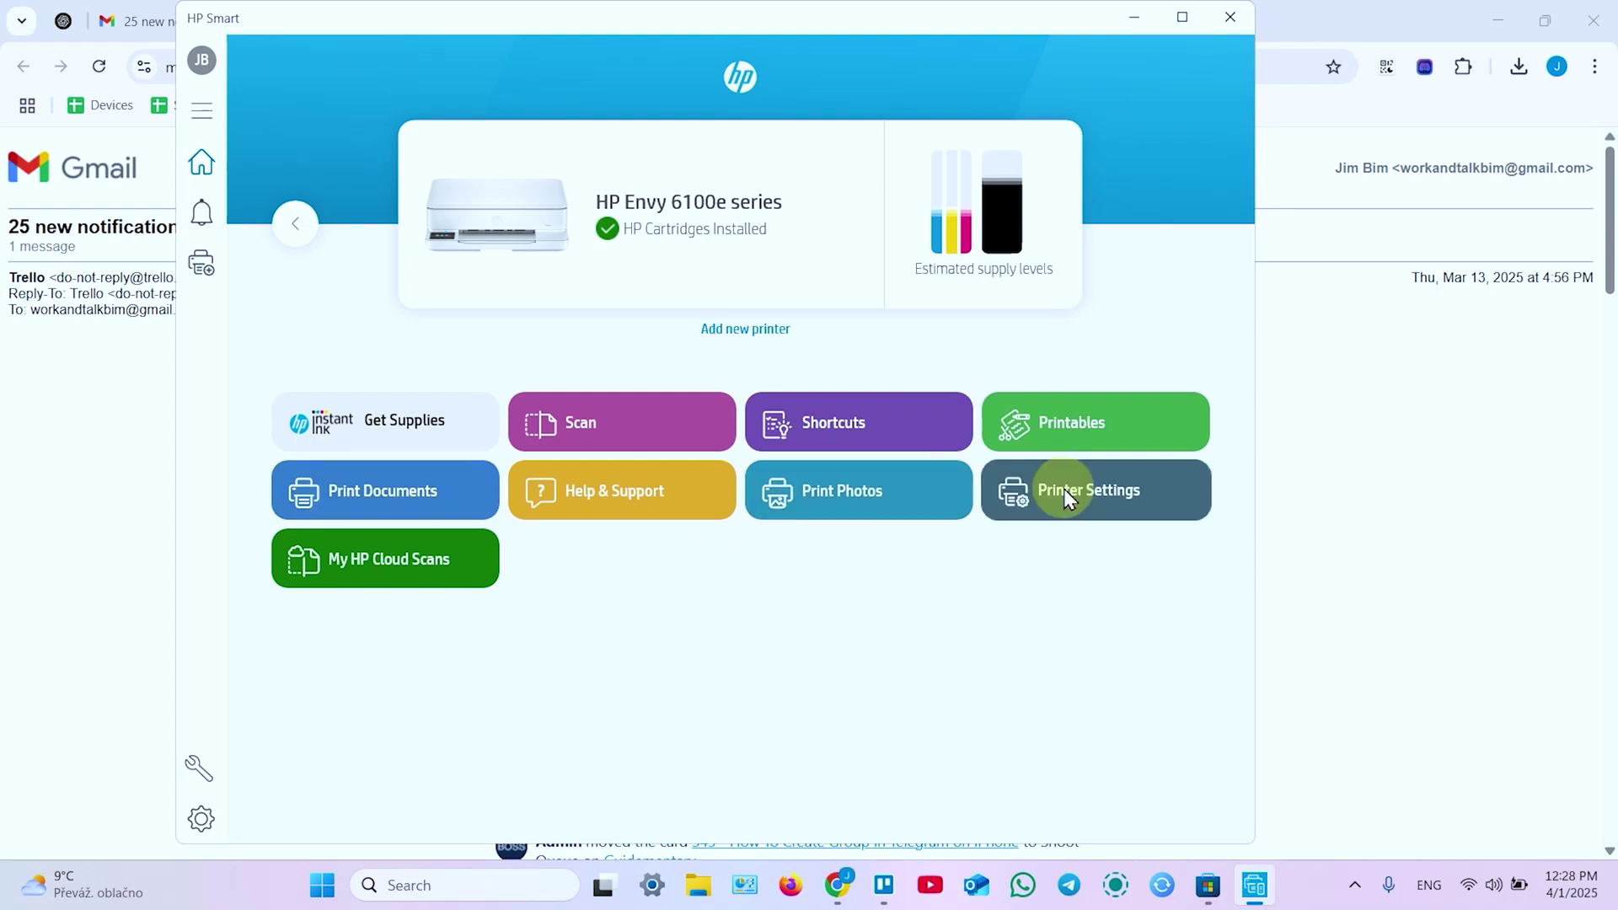